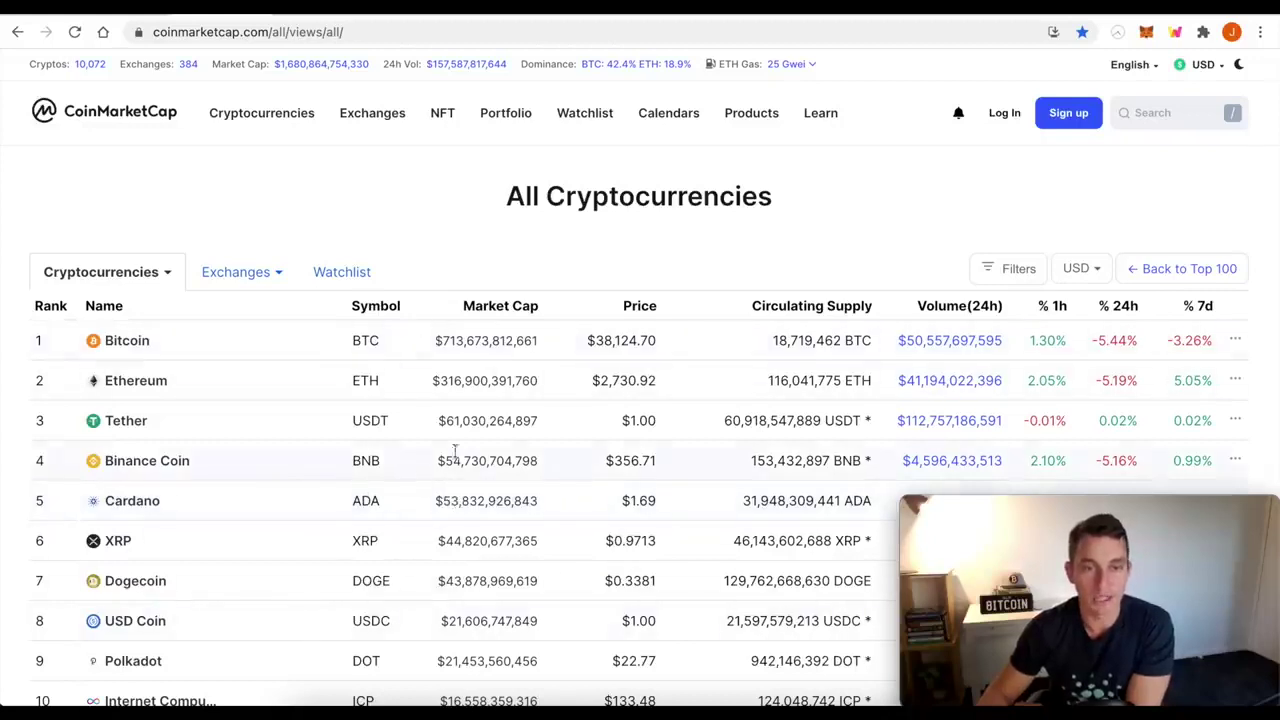
Step: Scroll down and back up through the CoinMarketCap All Cryptocurrencies rankings table
scroll(413, 446, "down", 3)
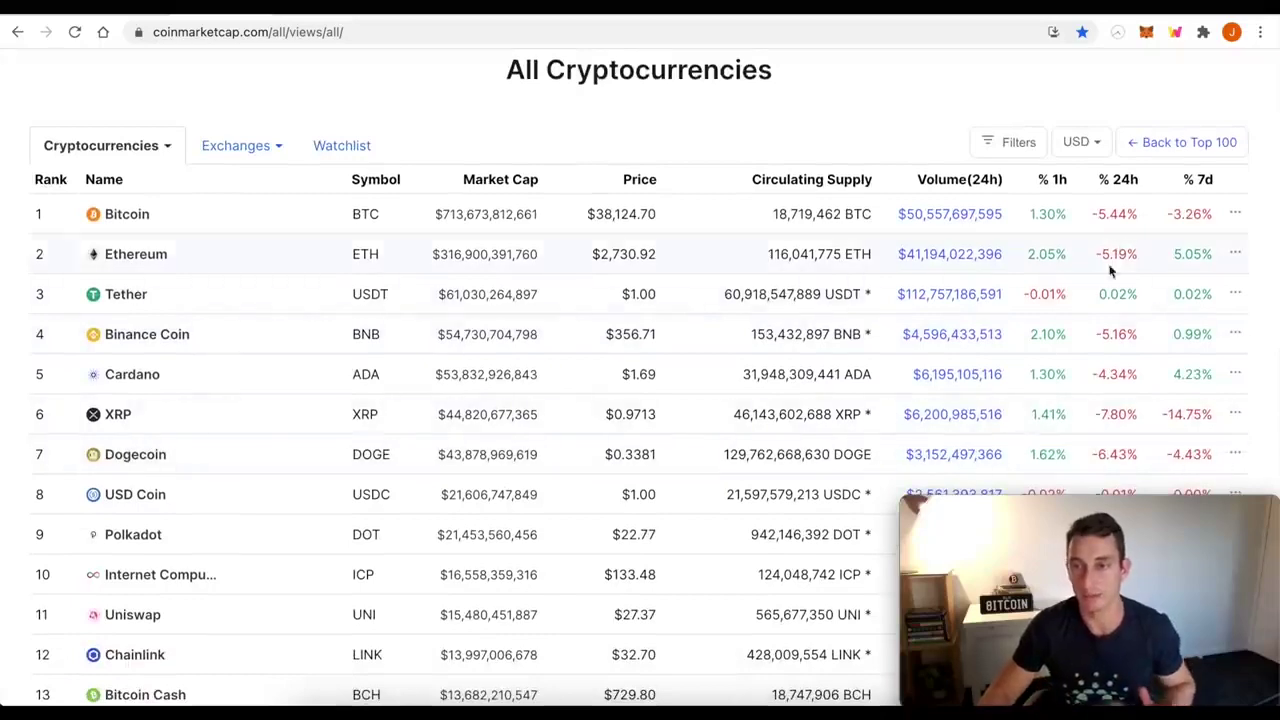
scroll(1115, 300, "down", 2)
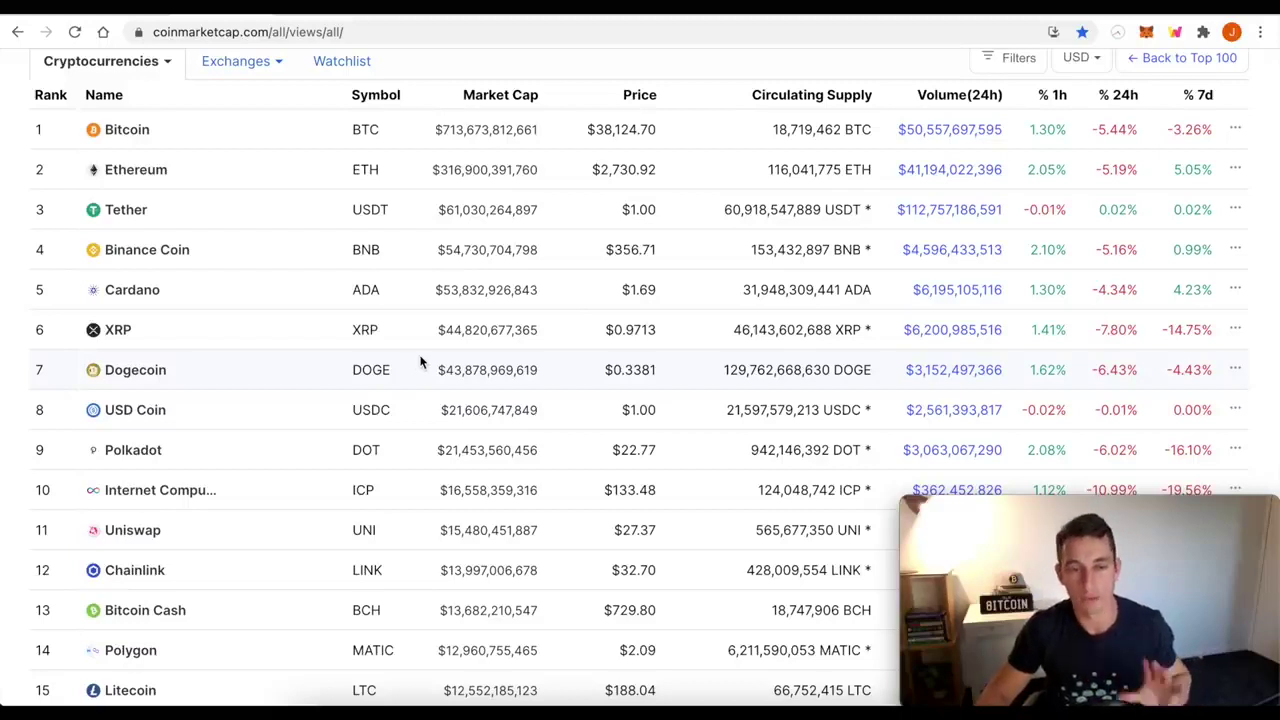
scroll(336, 384, "up", 3)
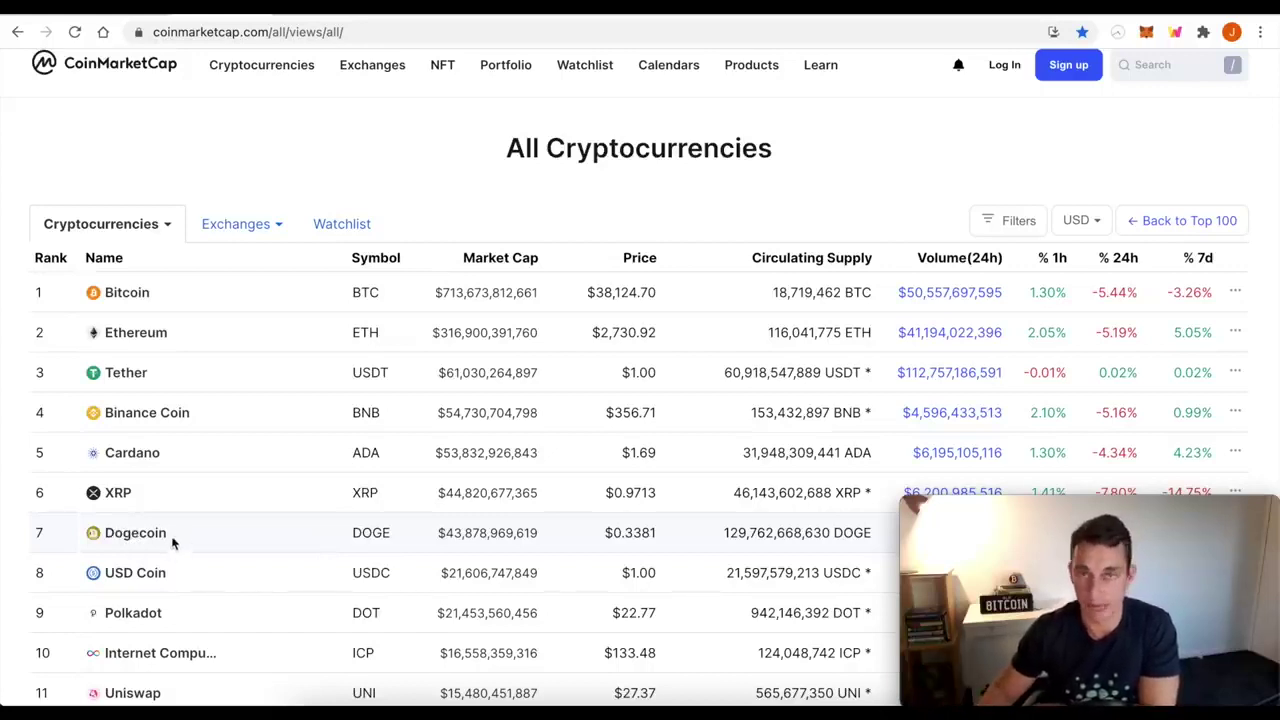
scroll(219, 582, "up", 1)
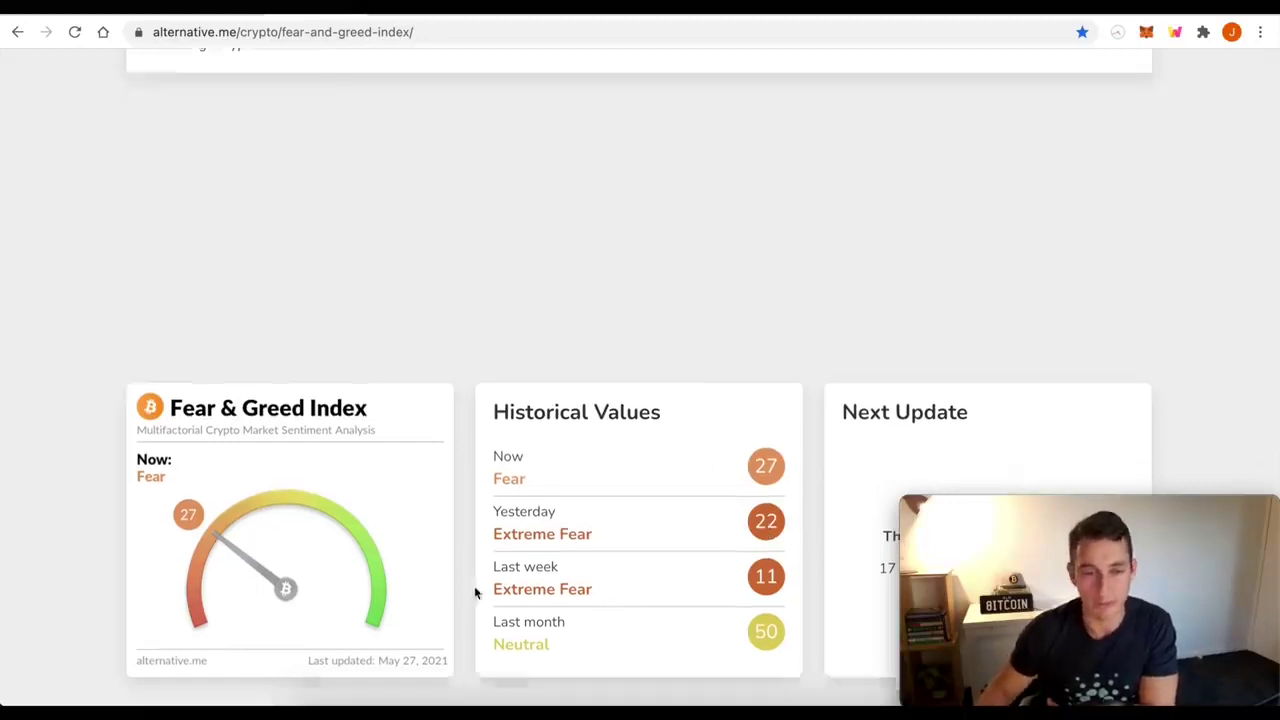
Step: Review the Fear & Greed Index Over Time chart around the May 2021 drop
scroll(474, 588, "down", 6)
scroll(512, 485, "down", 4)
scroll(512, 485, "down", 3)
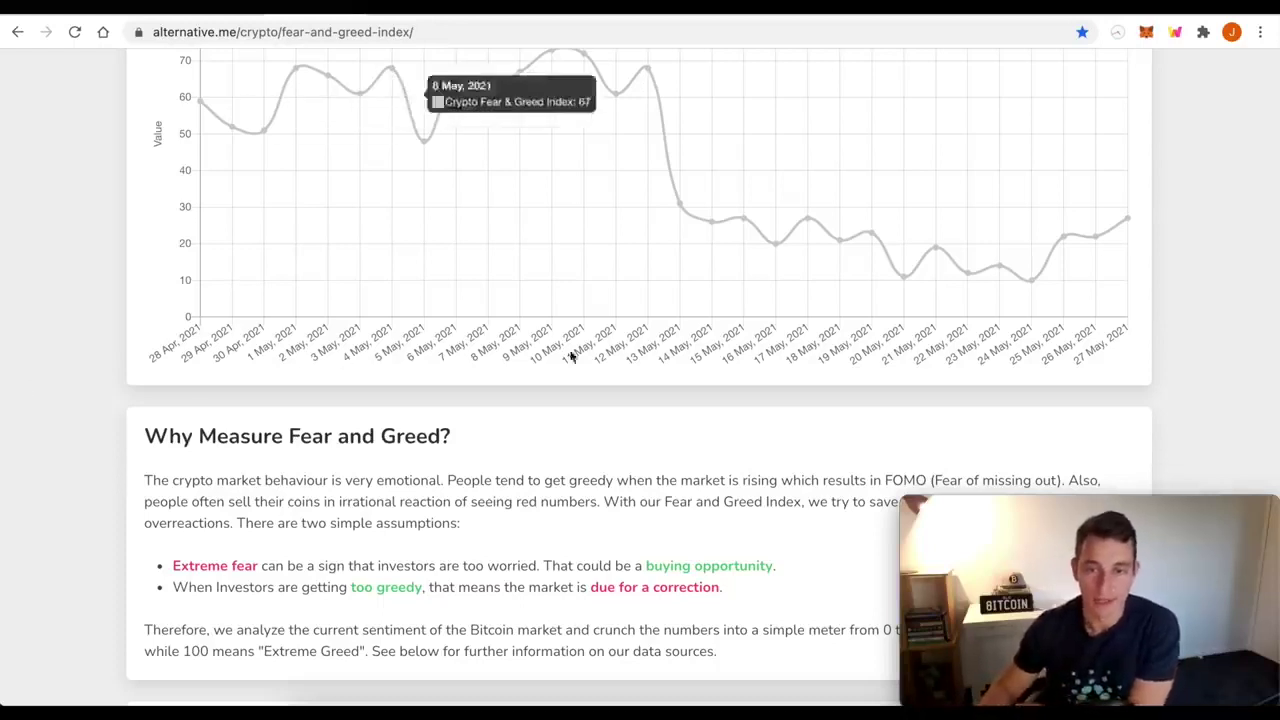
scroll(669, 226, "up", 1)
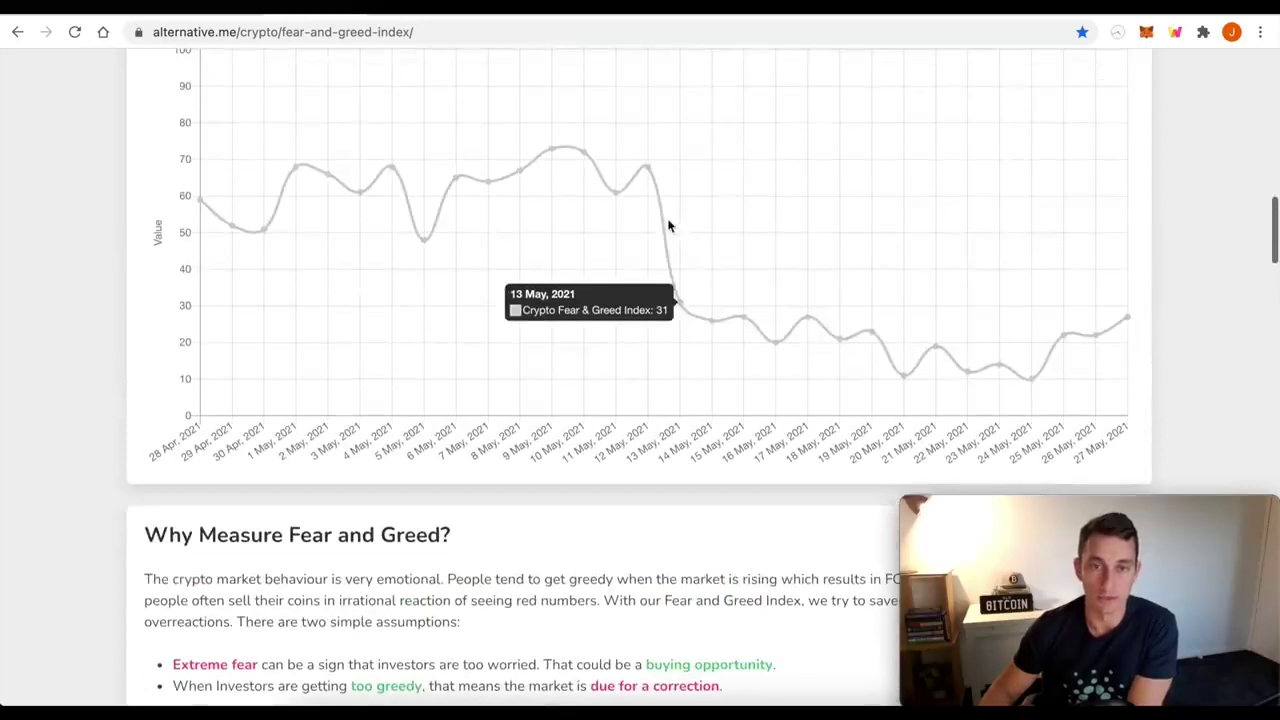
scroll(665, 260, "up", 2)
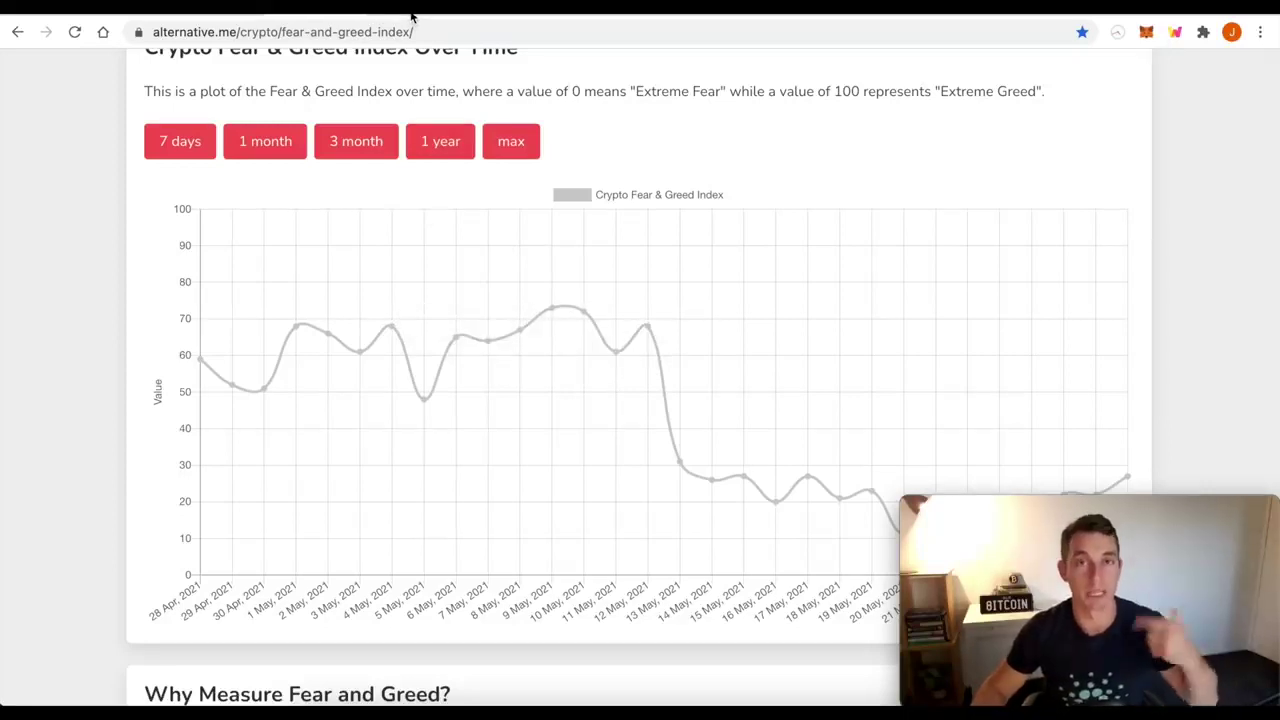
left_click(410, 14)
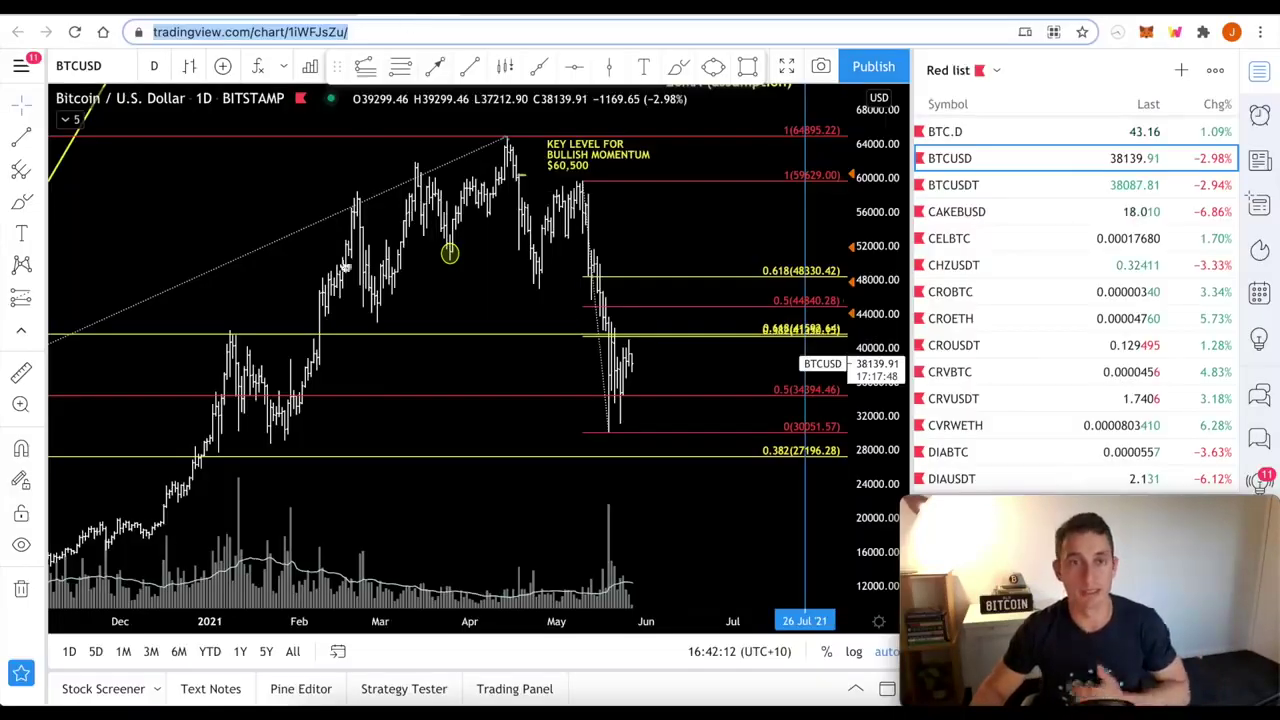
left_click_drag(517, 459, 536, 483)
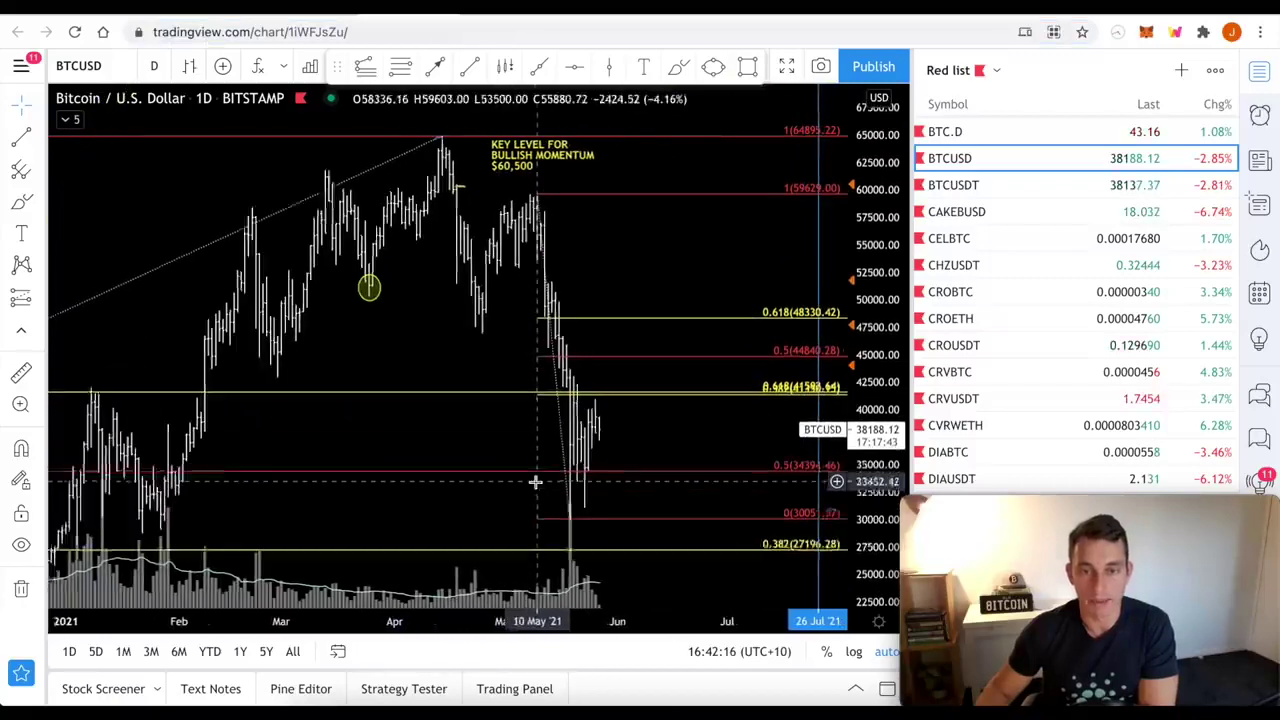
left_click_drag(536, 483, 526, 497)
scroll(510, 466, "up", 1)
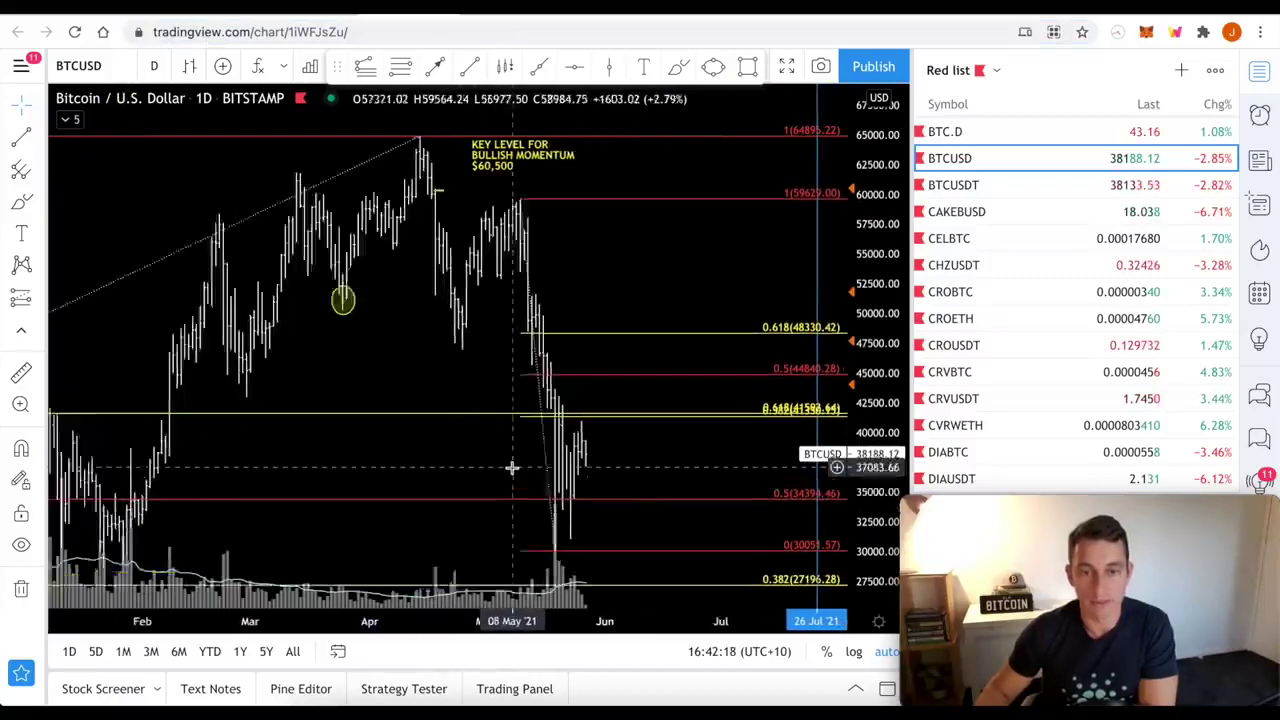
scroll(510, 468, "up", 1)
scroll(510, 472, "up", 2)
left_click_drag(509, 474, 630, 463)
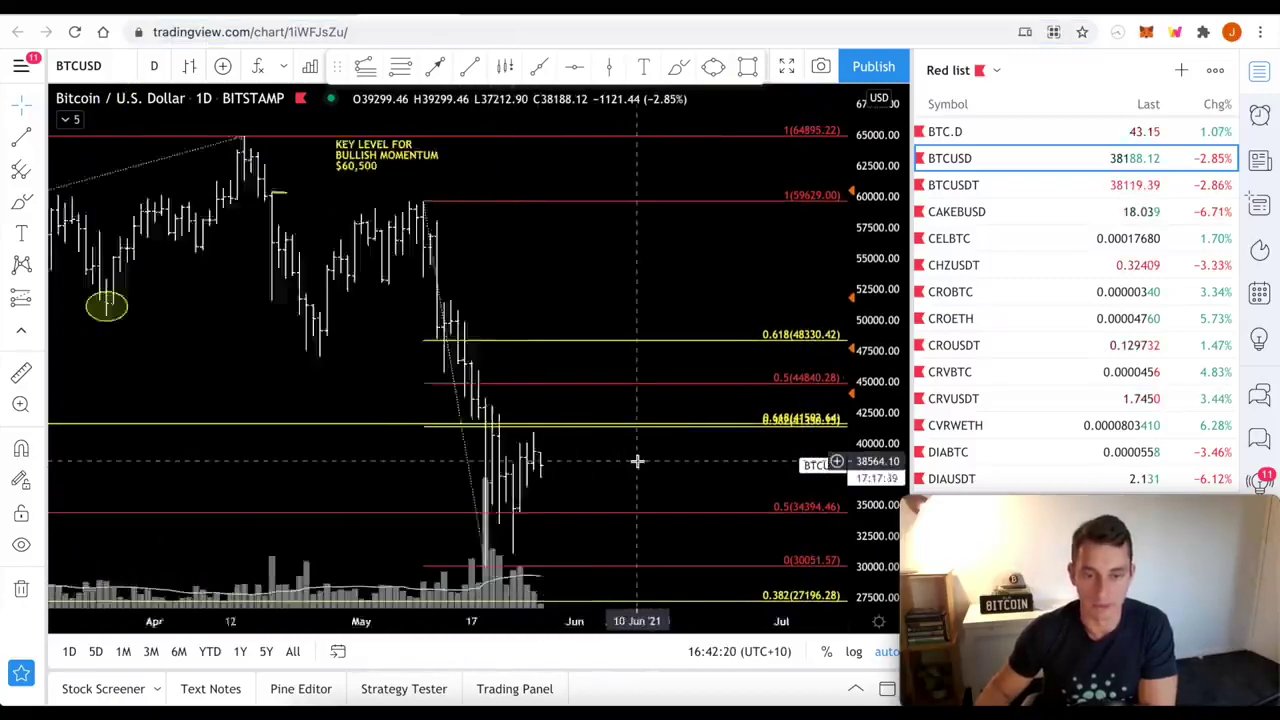
scroll(637, 458, "up", 3)
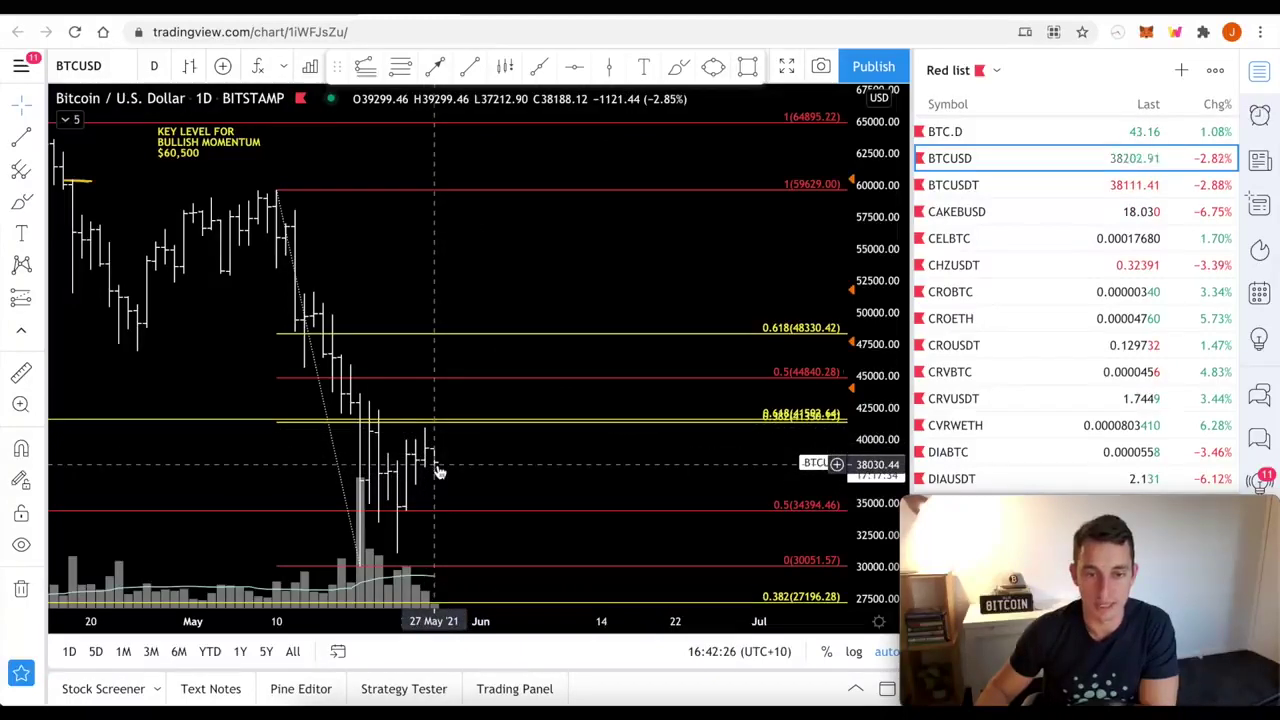
scroll(440, 468, "left", 2)
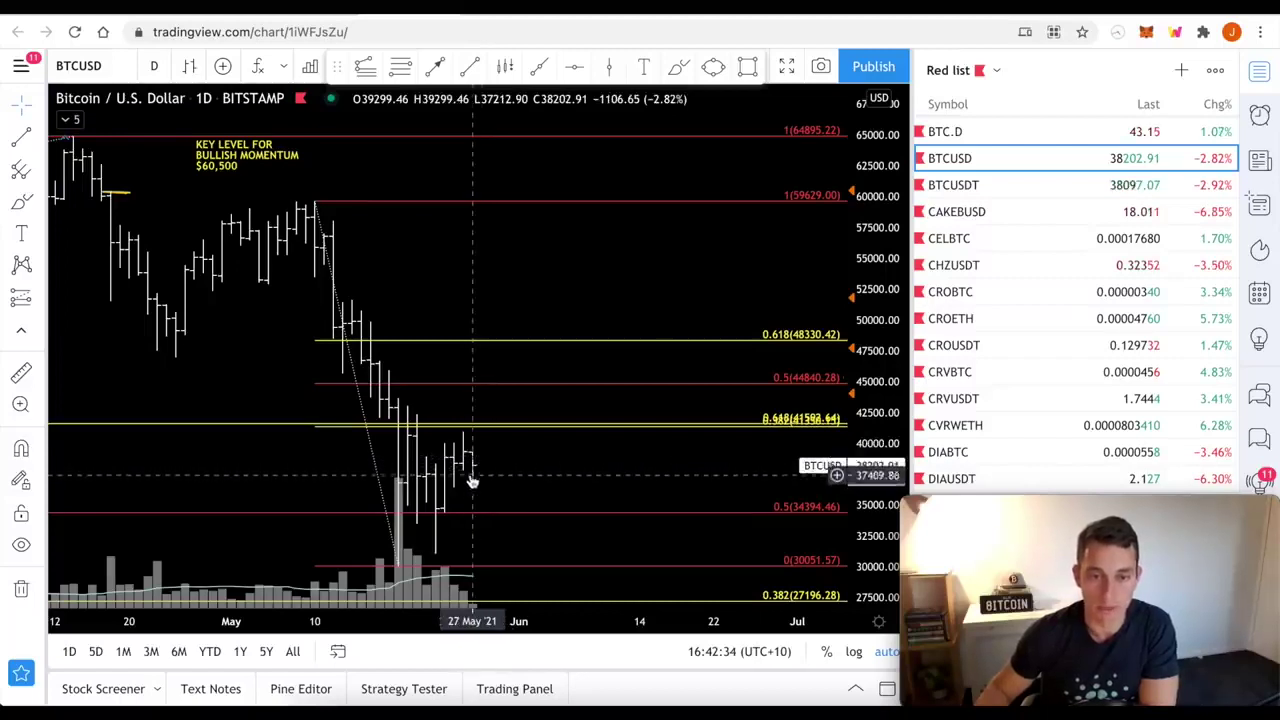
mouse_move(429, 511)
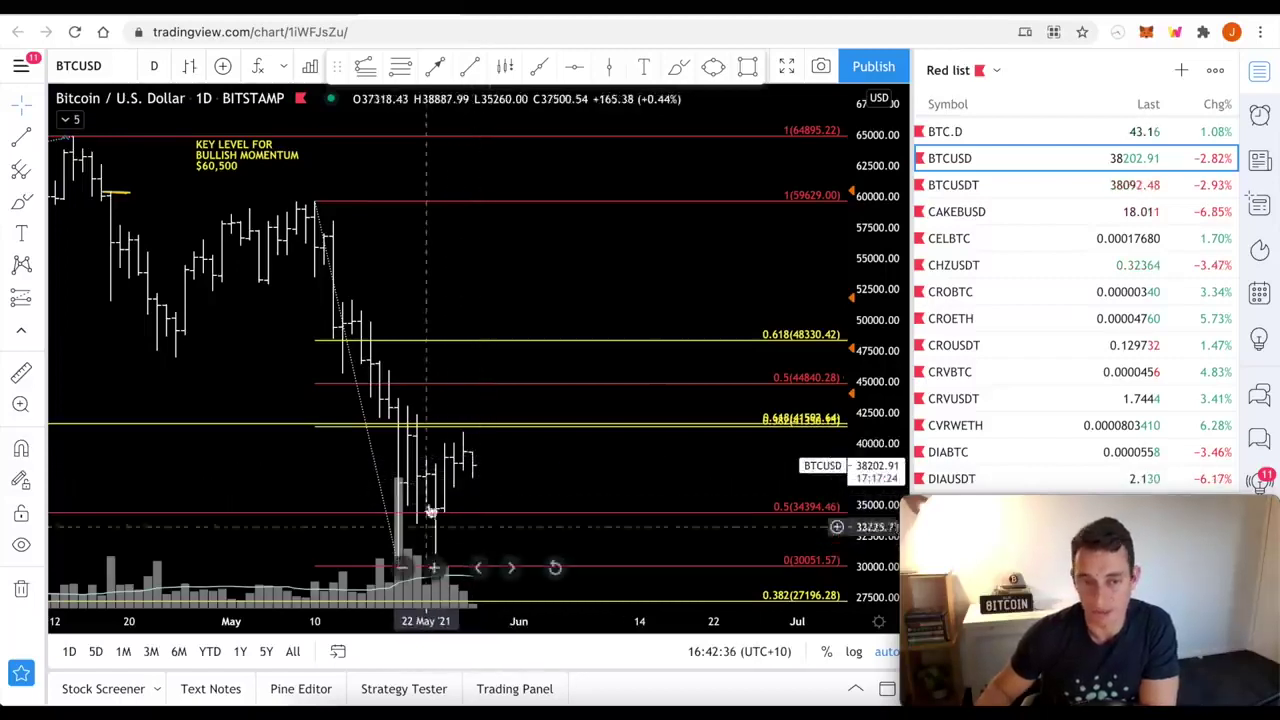
scroll(569, 474, "down", 2)
scroll(620, 470, "down", 2)
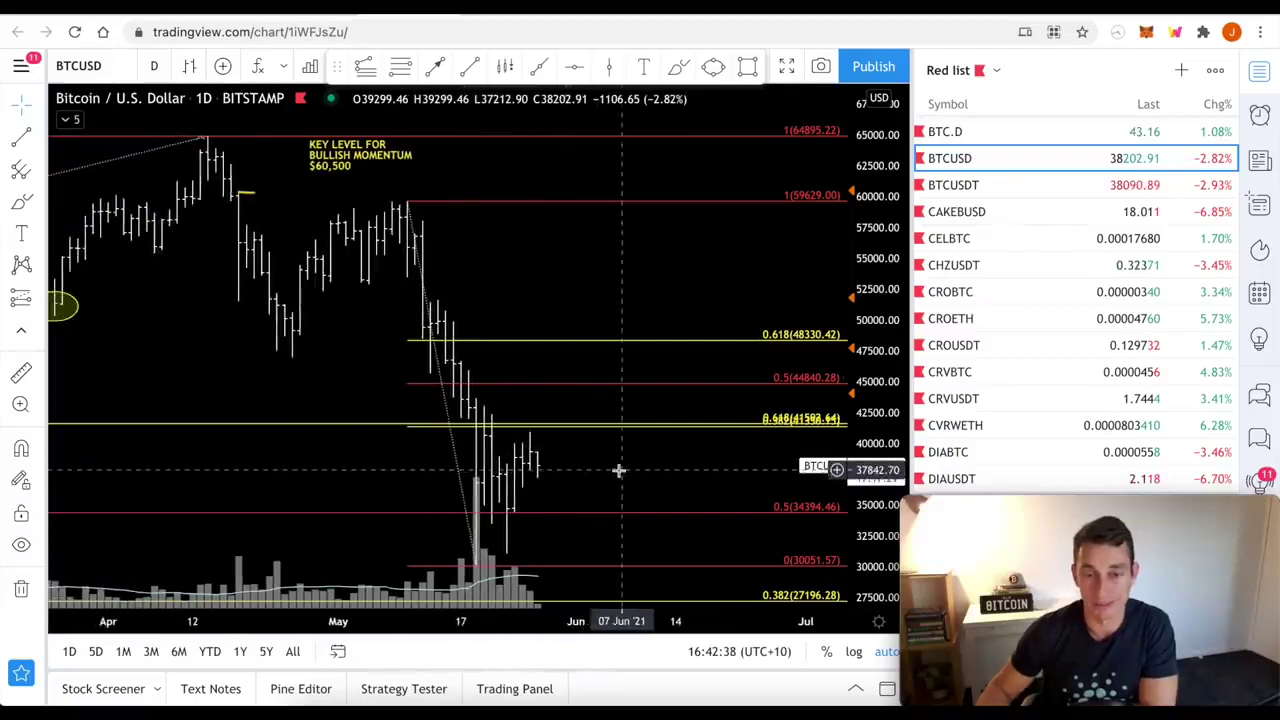
left_click_drag(578, 470, 529, 471)
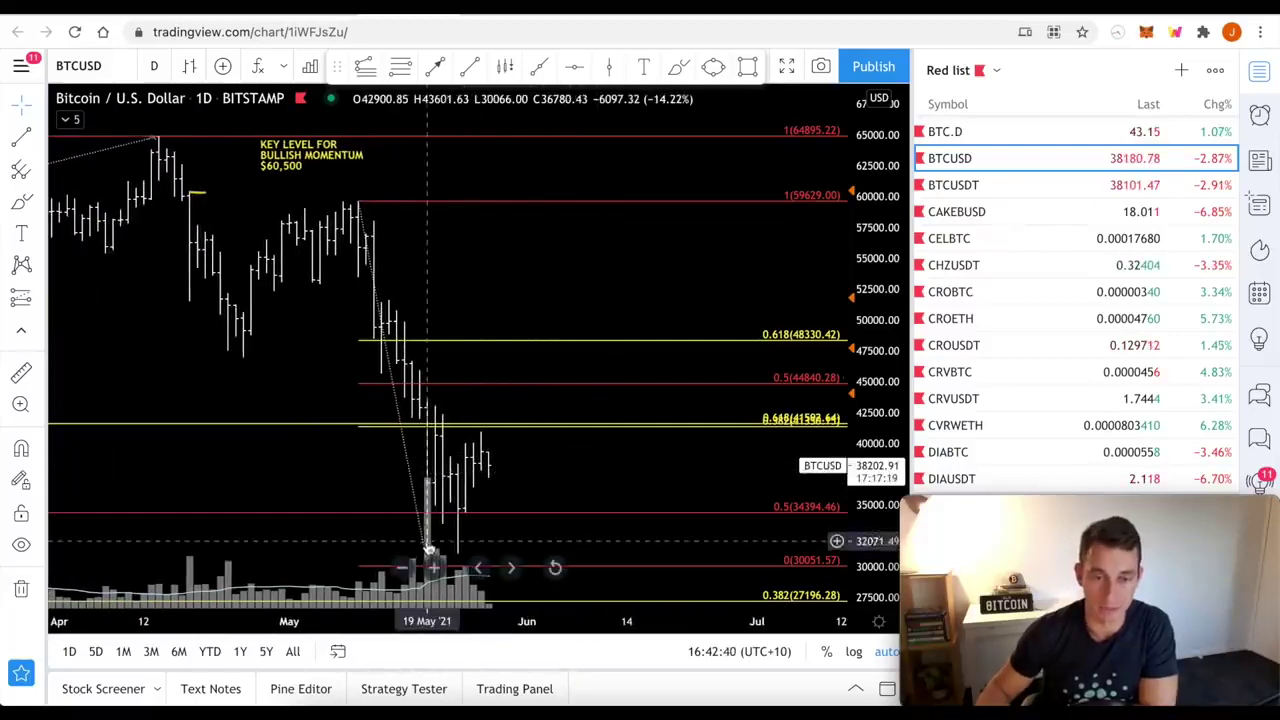
scroll(427, 548, "up", 1)
left_click_drag(437, 529, 347, 535)
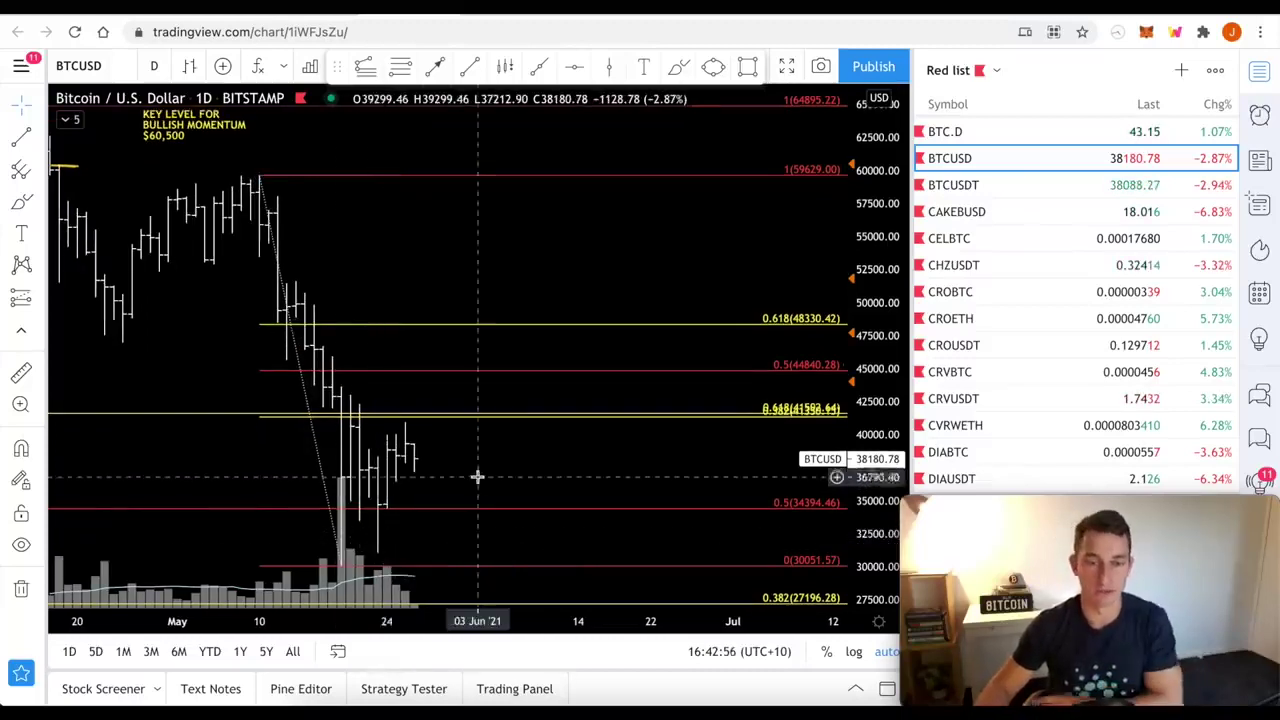
scroll(477, 477, "down", 1)
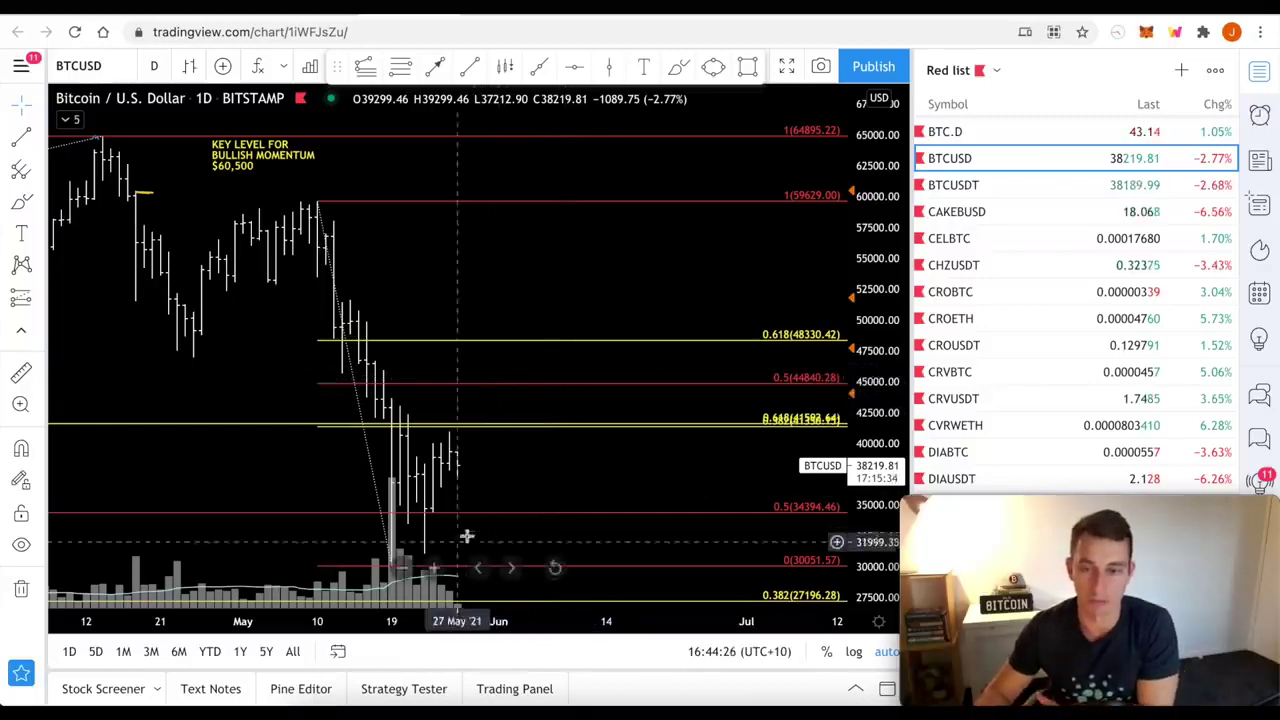
Step: Measure Bitcoin's roughly 18% move from current price to the 0.5 fib, then clear it
left_click(21, 372)
left_click(457, 466)
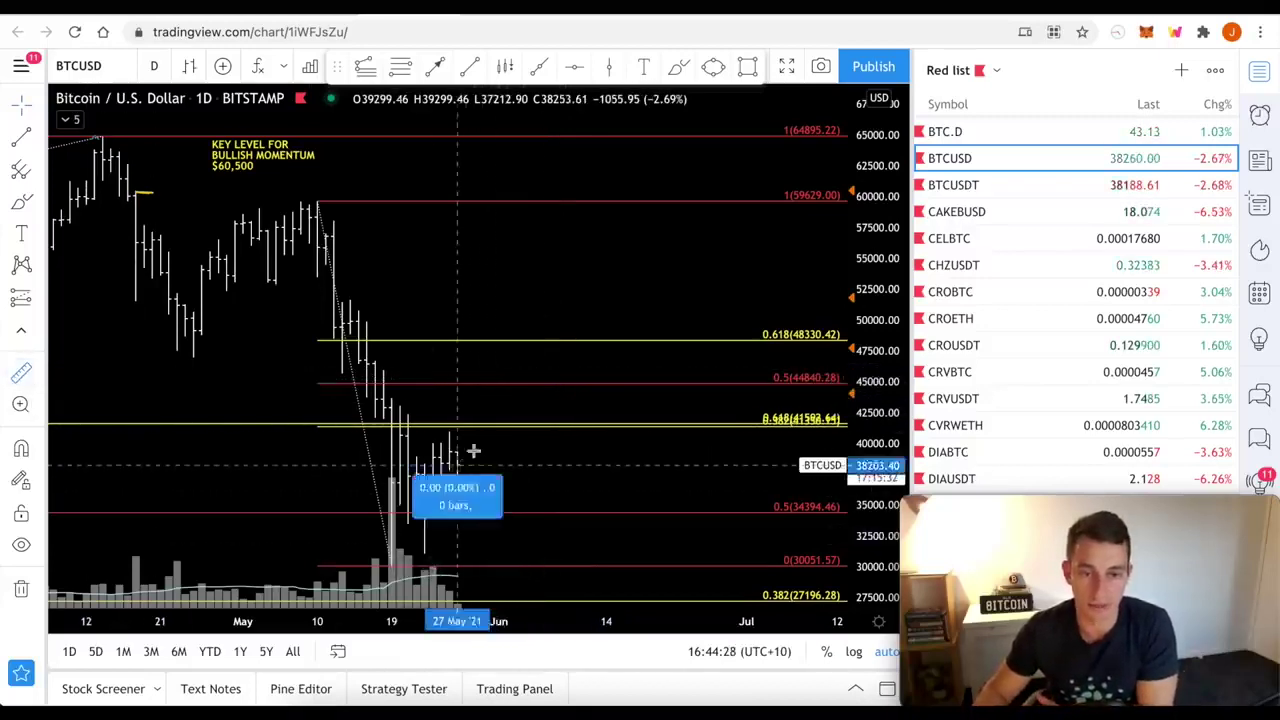
left_click(513, 380)
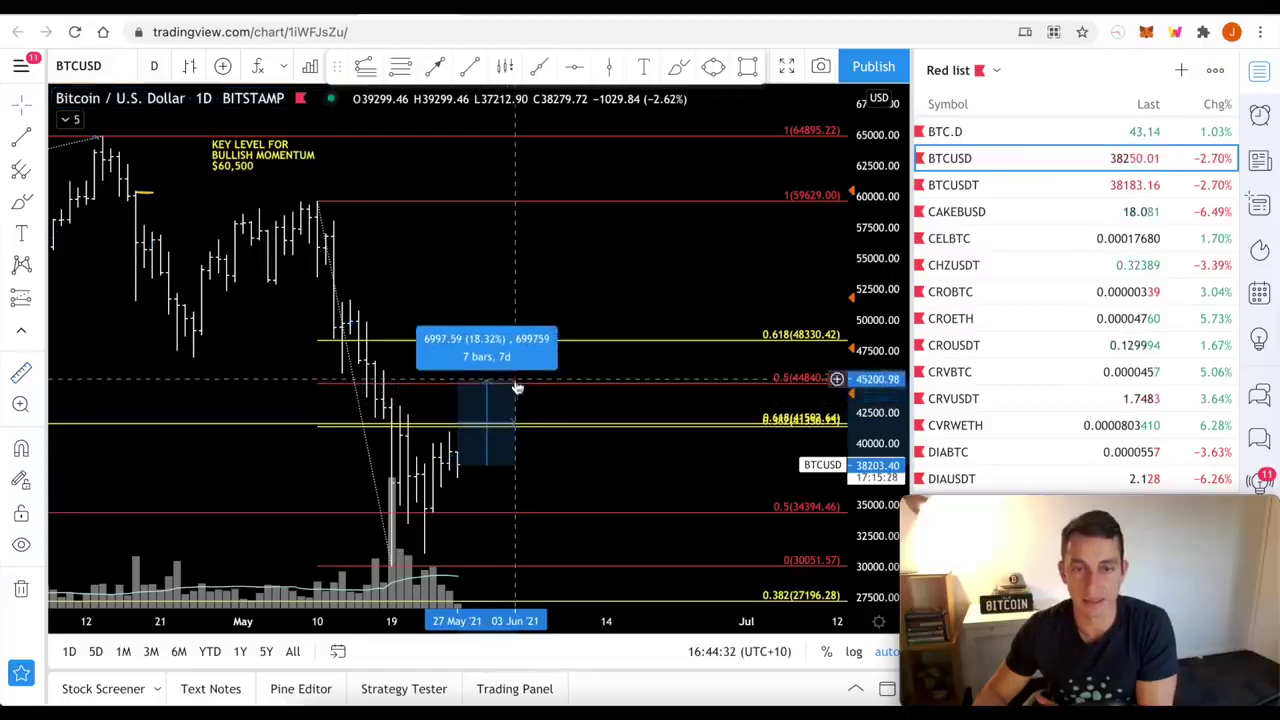
left_click(478, 462)
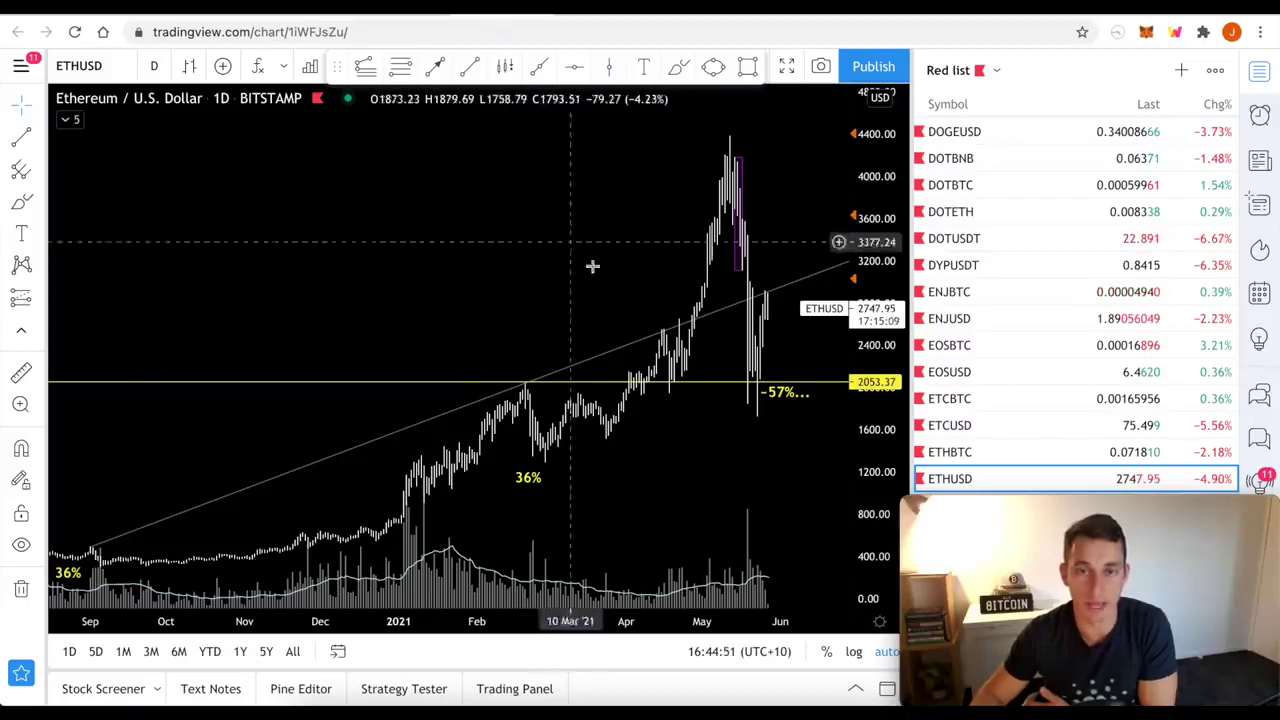
Step: Zoom and pan the Ethereum/U.S. Dollar chart, then move on to Ethereum/Bitcoin
scroll(648, 400, "up", 2)
scroll(648, 400, "up", 2)
scroll(648, 400, "up", 2)
scroll(648, 400, "up", 1)
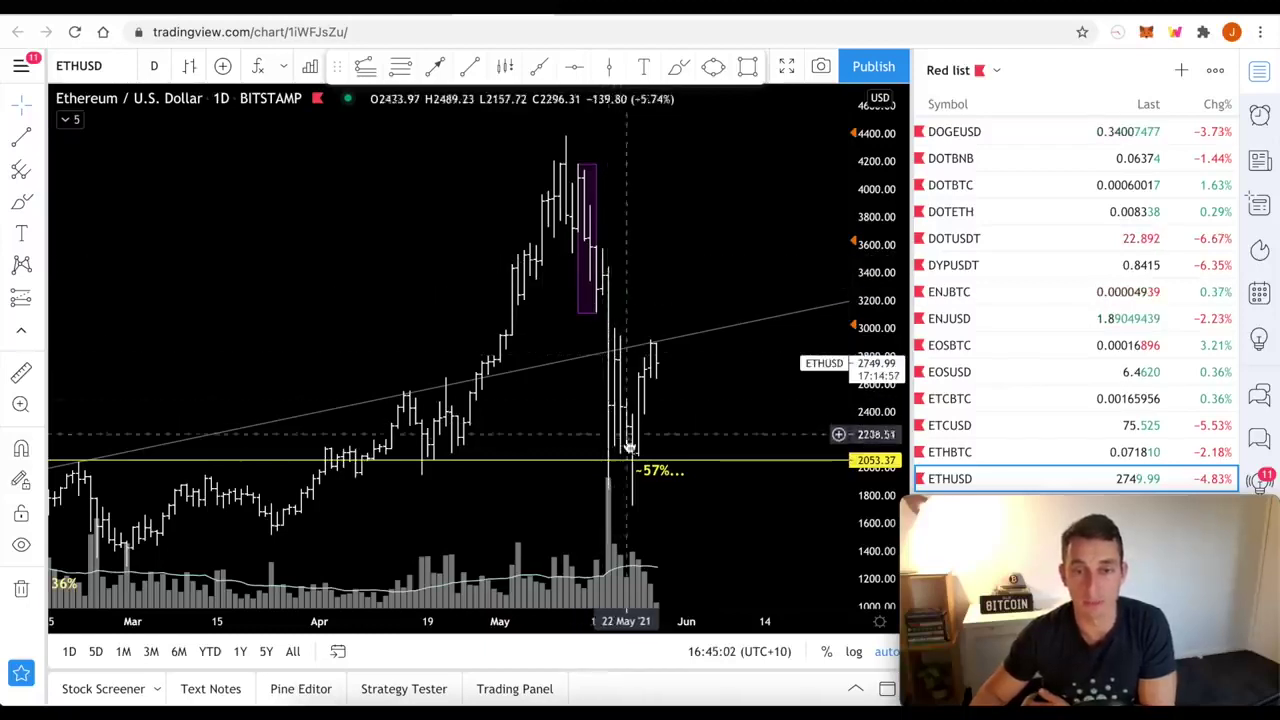
scroll(607, 424, "up", 2)
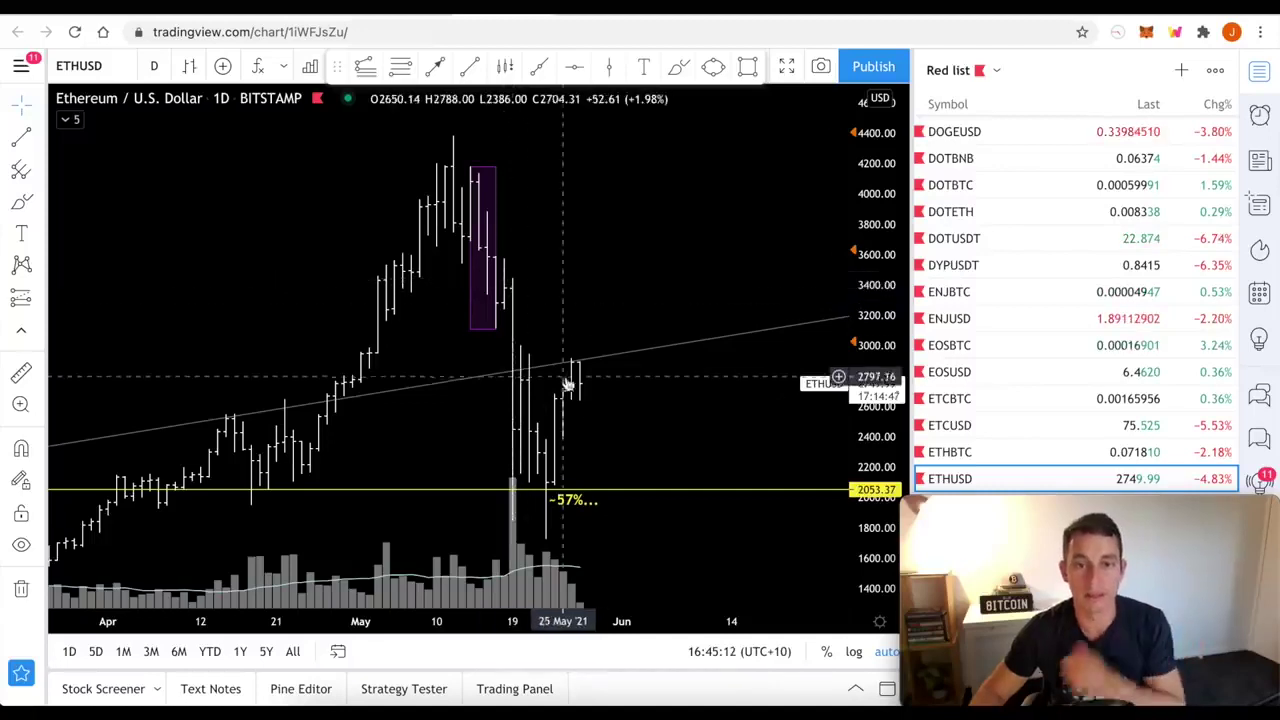
scroll(566, 377, "up", 3)
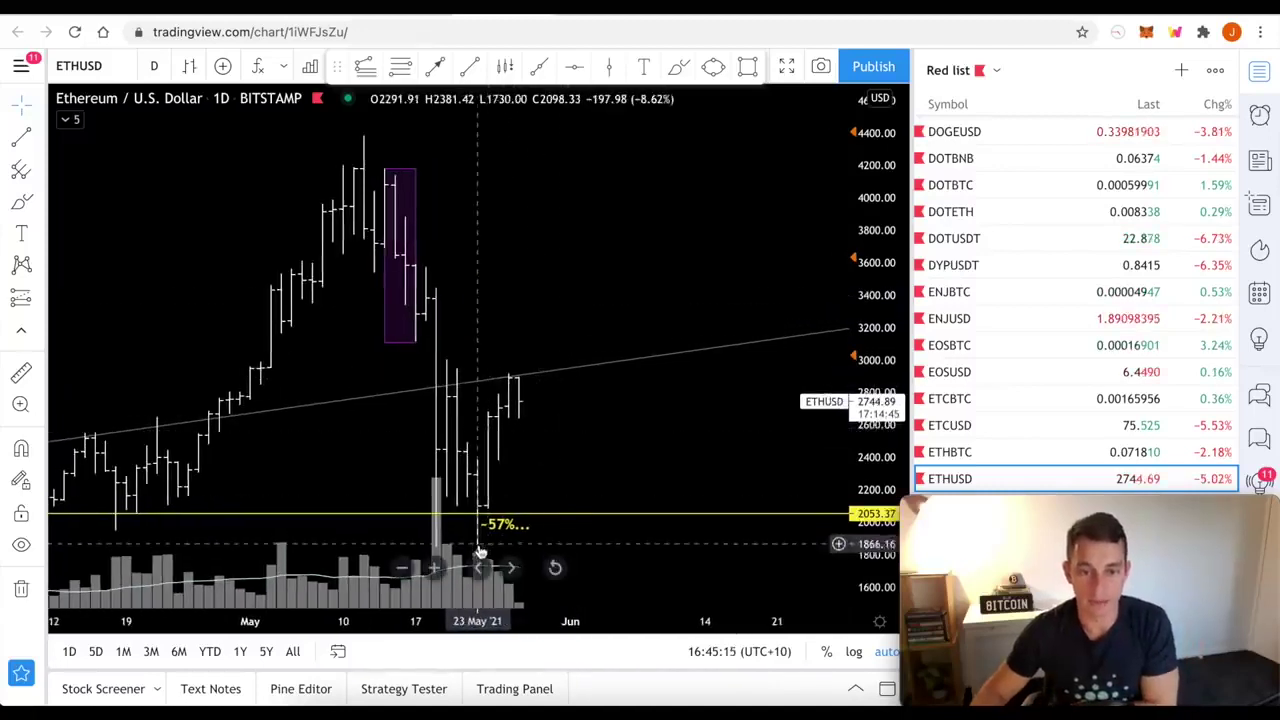
scroll(514, 426, "right", 3)
scroll(417, 519, "right", 3)
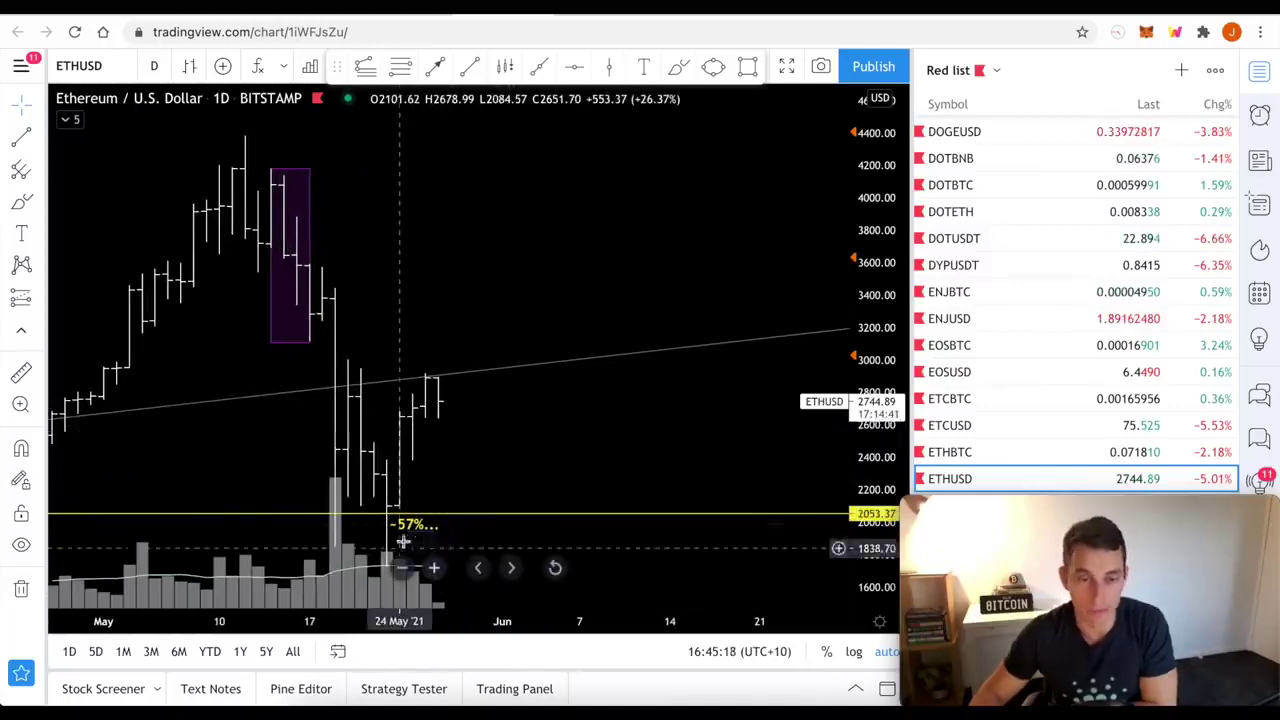
scroll(395, 490, "up", 1)
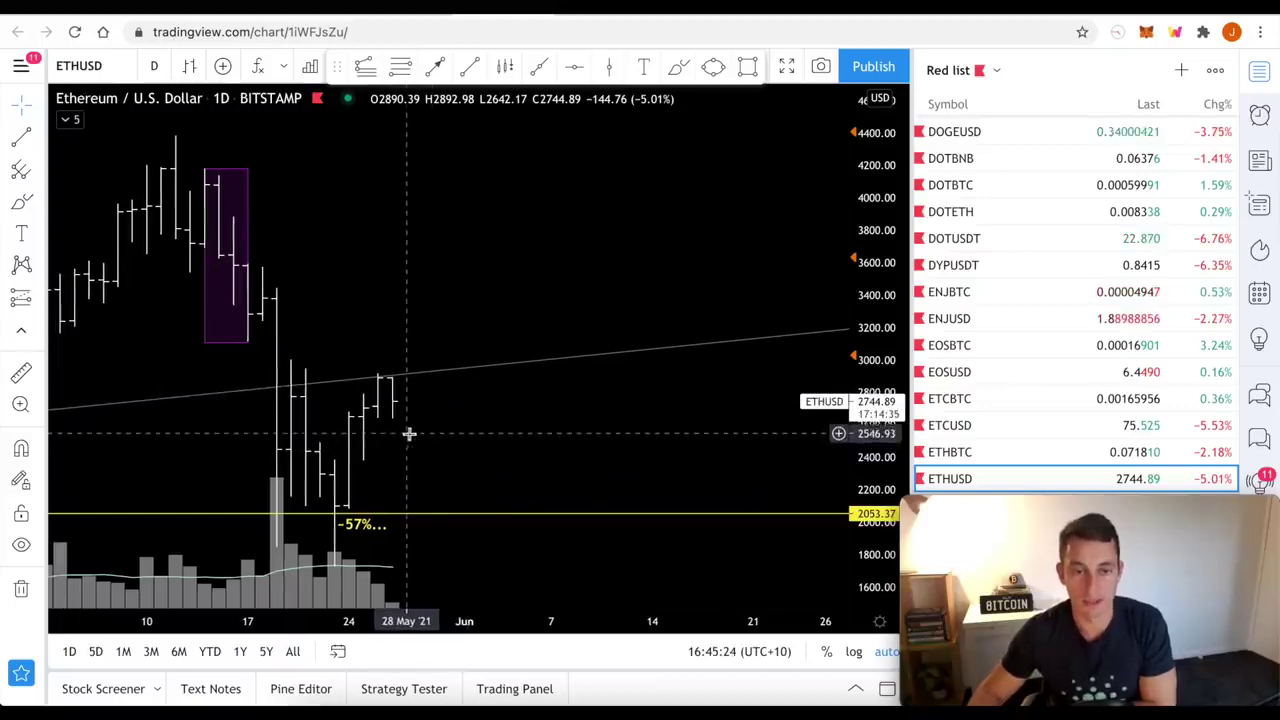
scroll(409, 431, "down", 3)
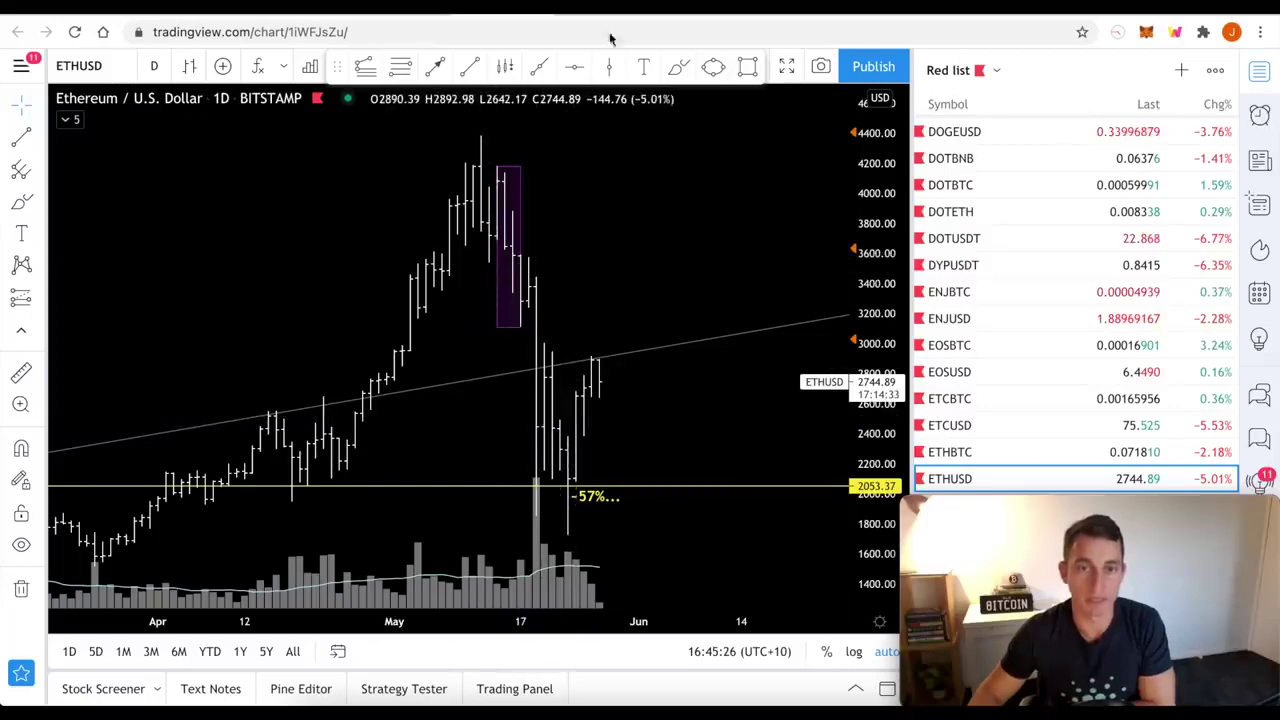
key("Up")
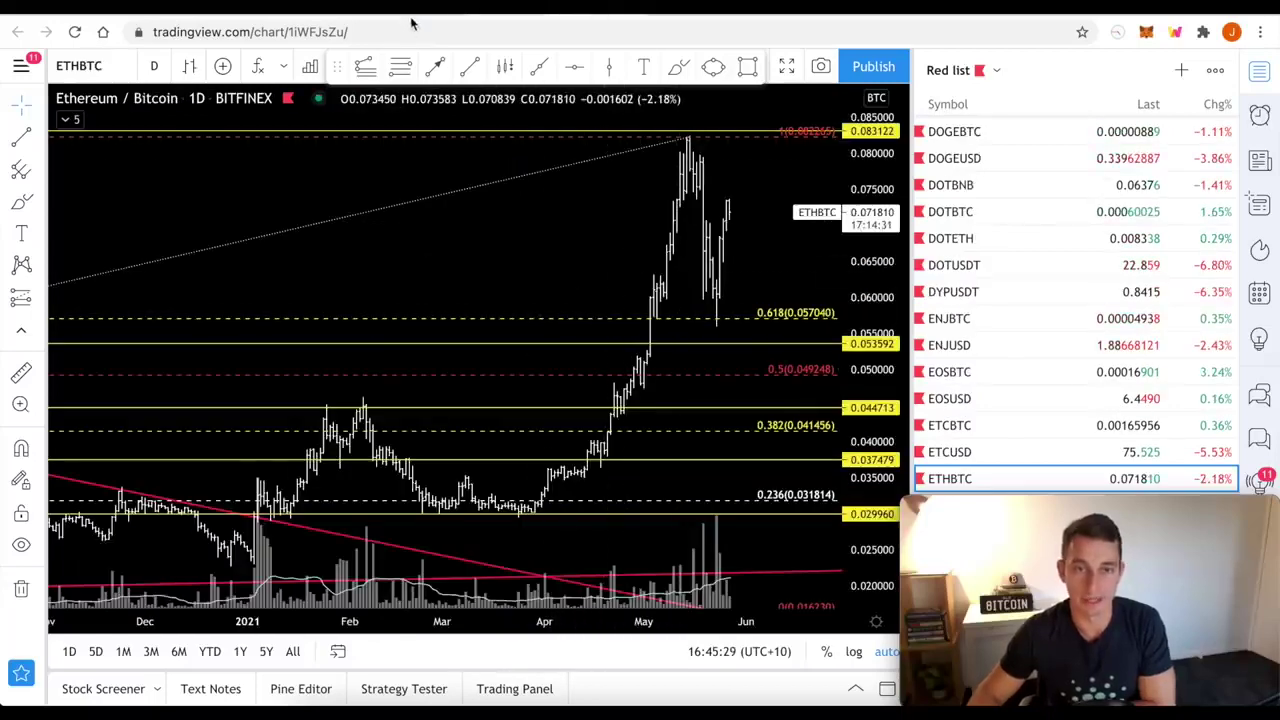
Step: Zoom and pan the Ethereum/Bitcoin daily chart to review its time range
scroll(614, 286, "up", 2)
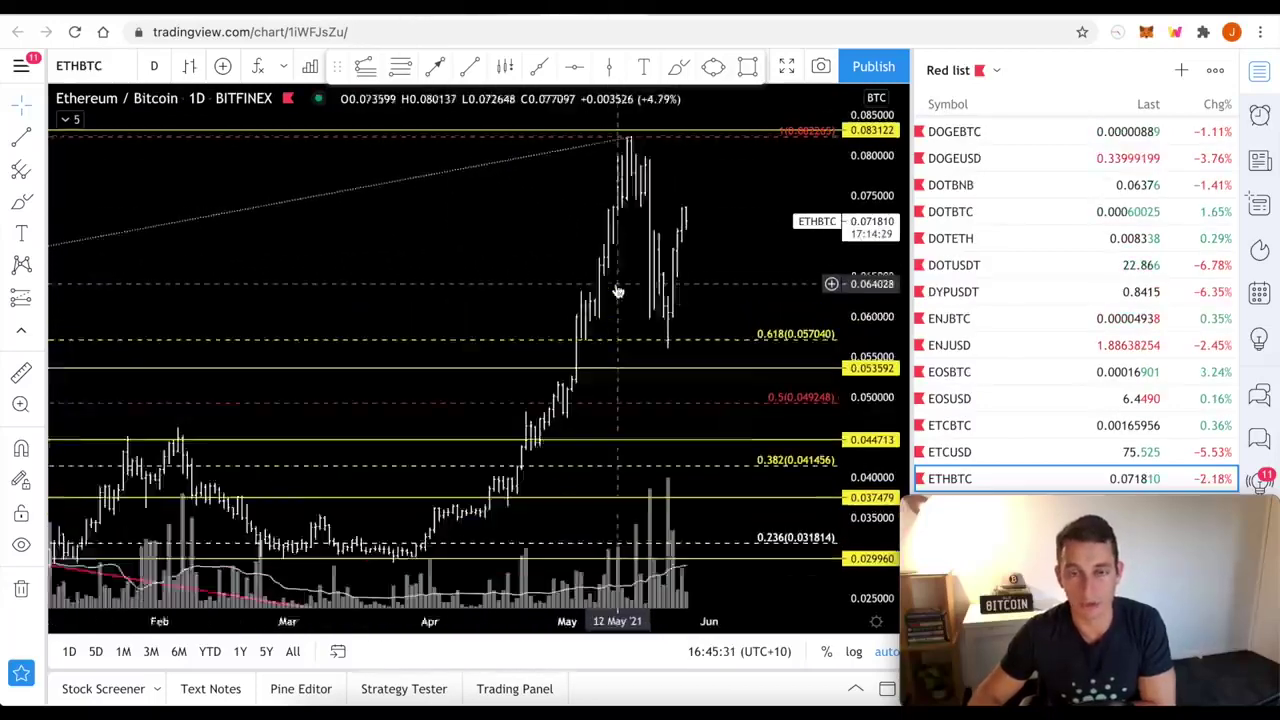
scroll(630, 260, "up", 2)
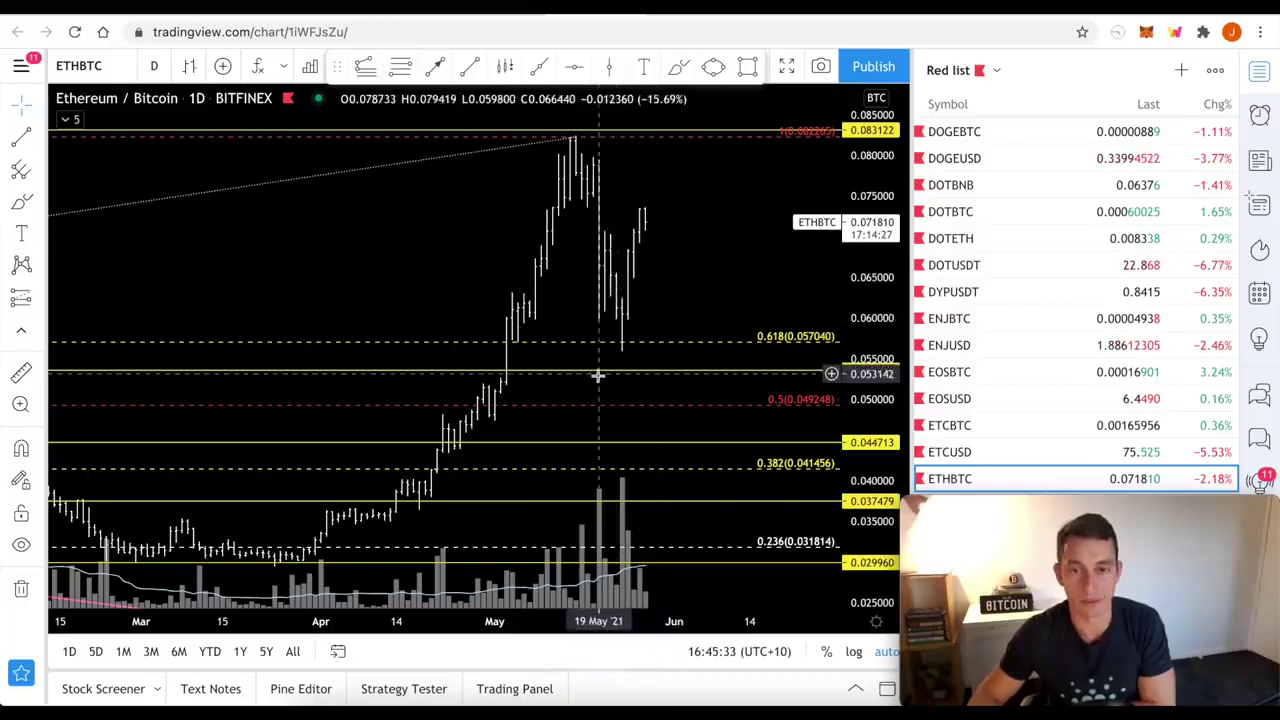
scroll(597, 374, "up", 2)
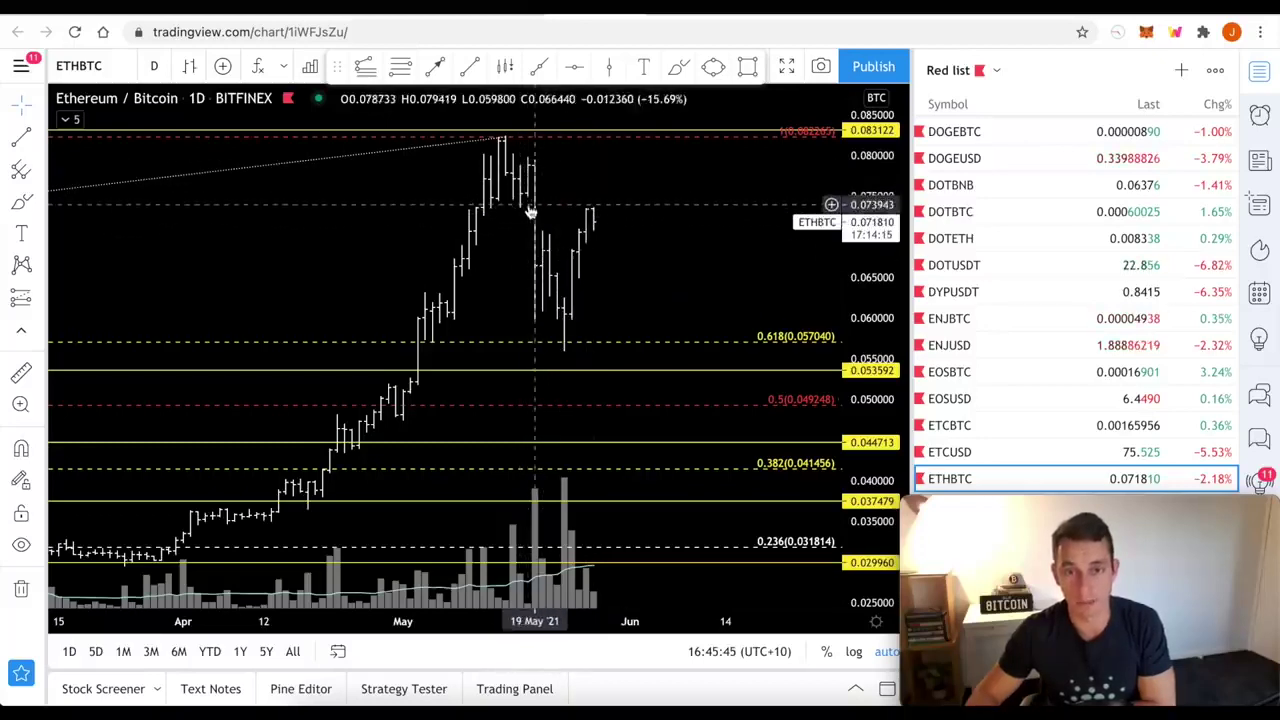
left_click(586, 500)
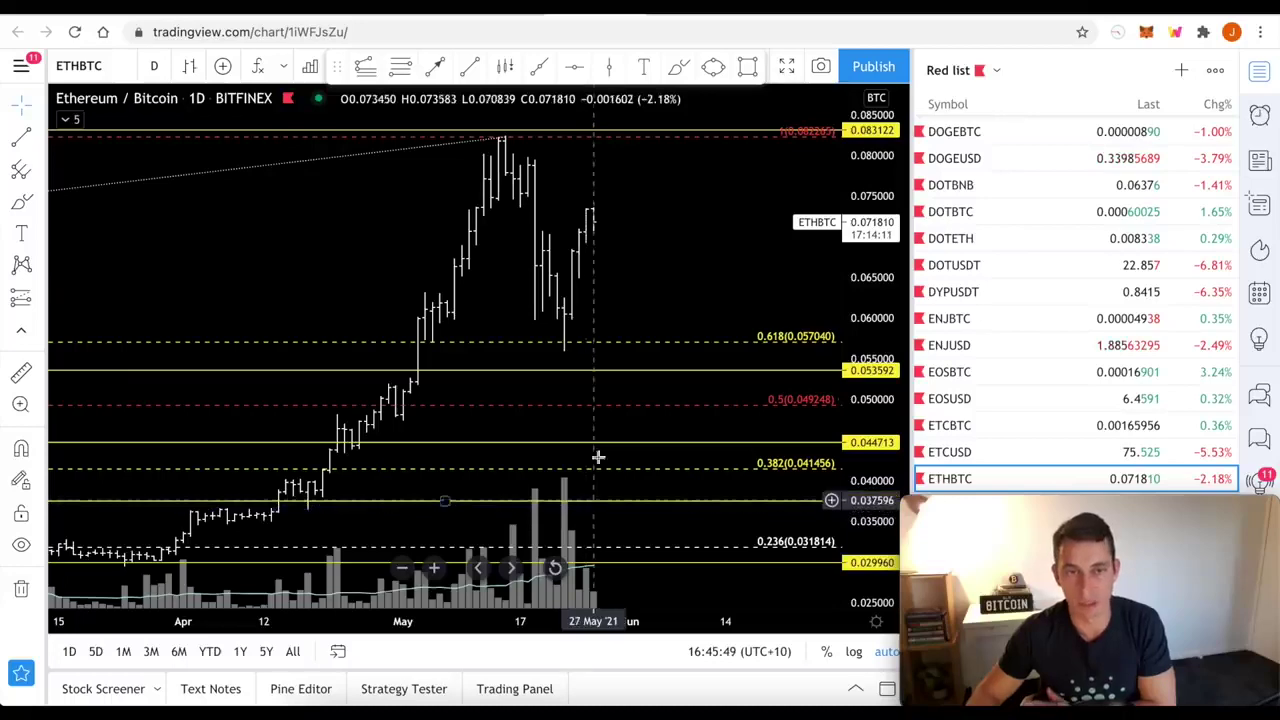
scroll(622, 378, "down", 2)
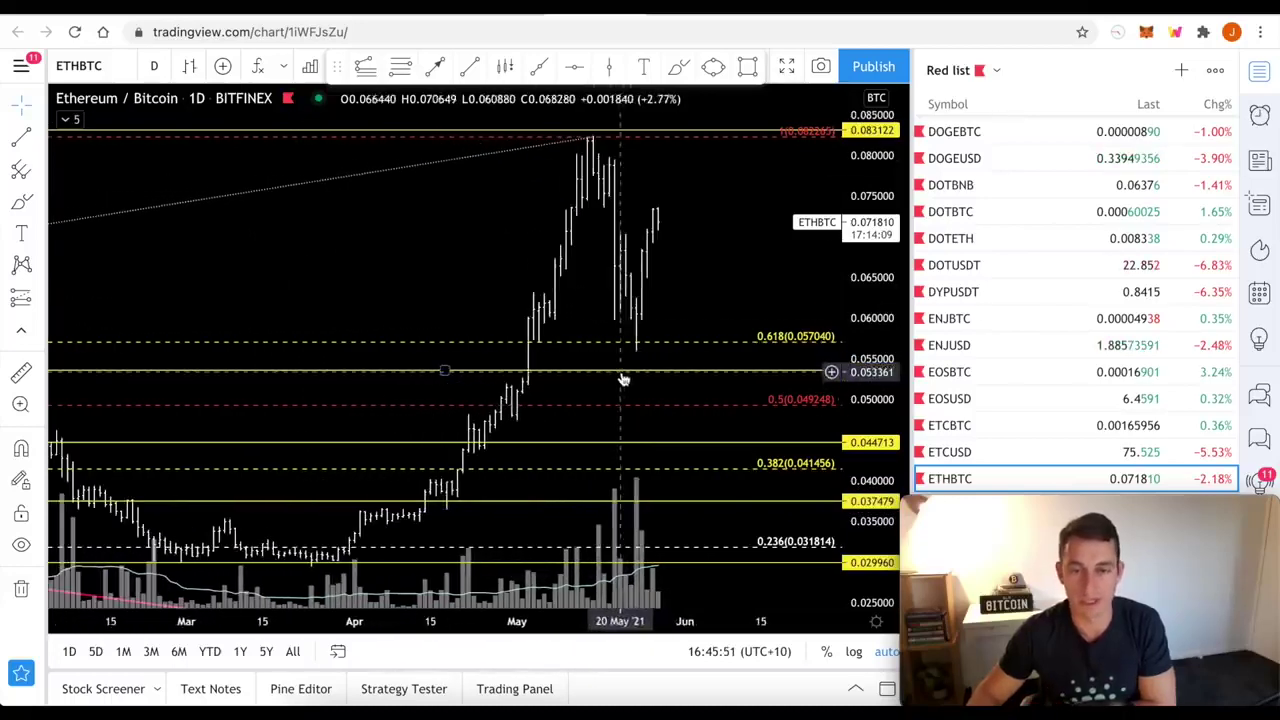
scroll(620, 368, "down", 3)
scroll(630, 345, "down", 2)
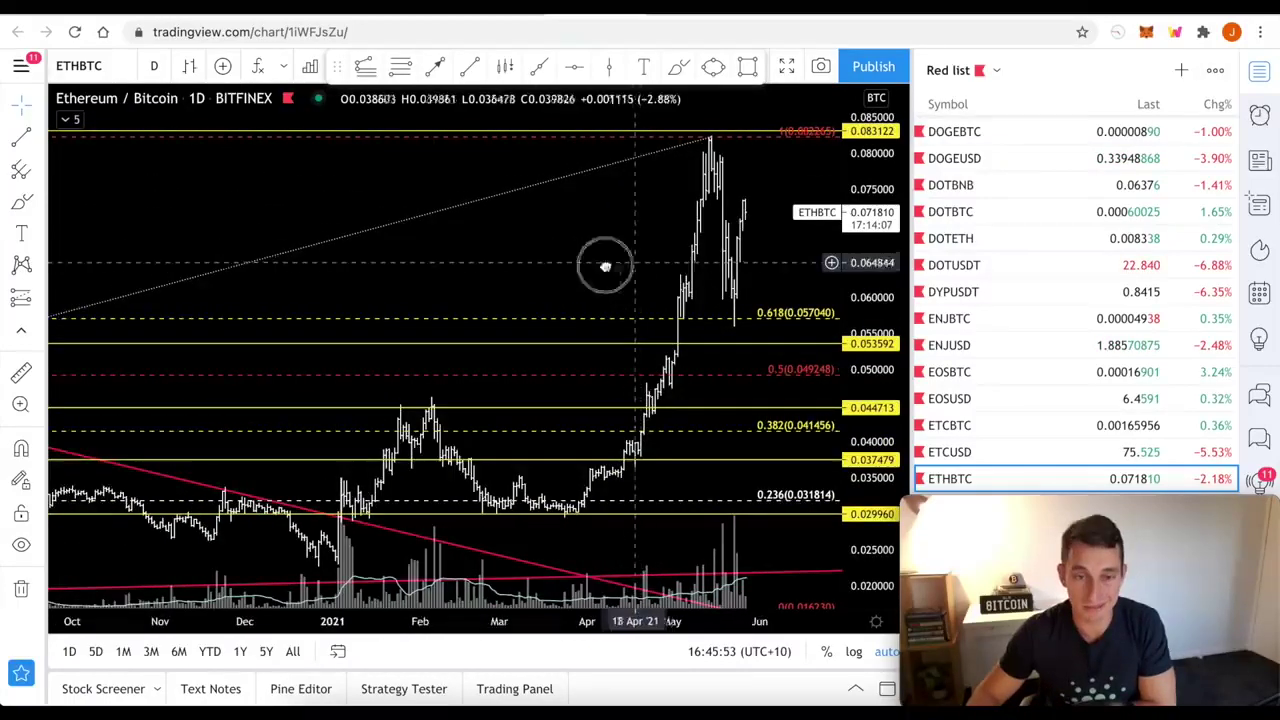
left_click_drag(605, 266, 510, 266)
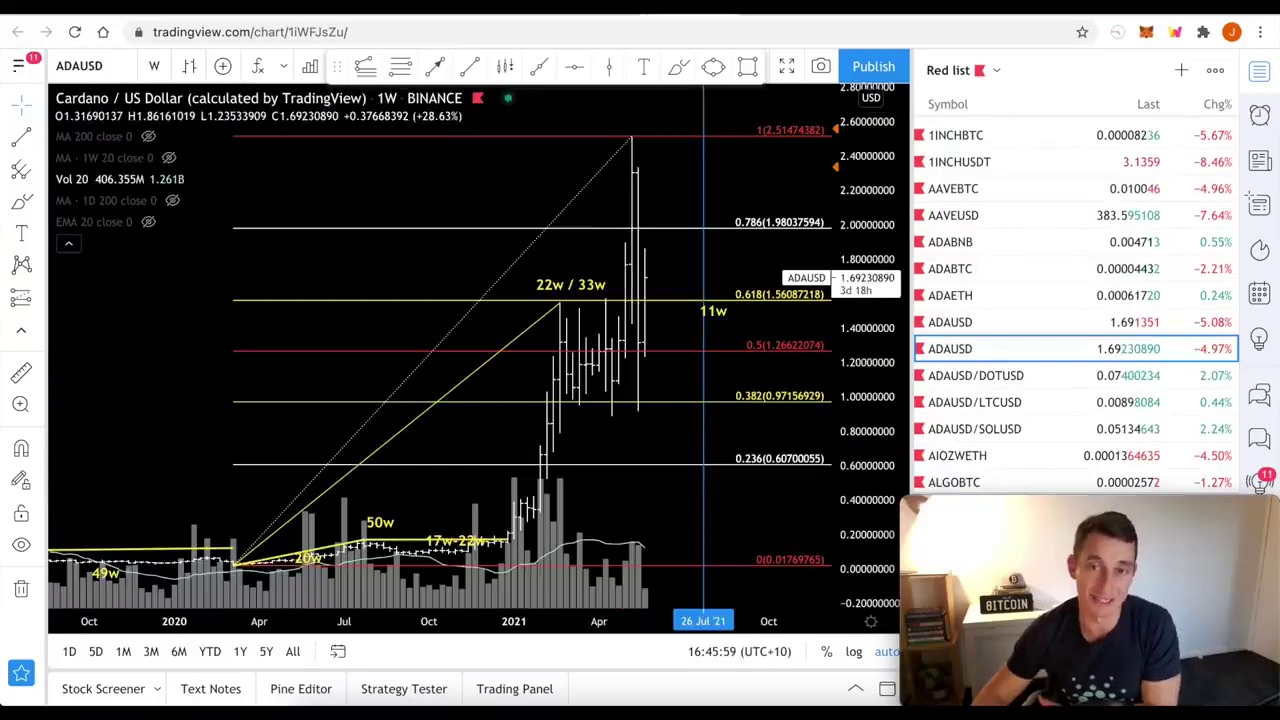
scroll(651, 389, "right", 3)
scroll(648, 393, "left", 2)
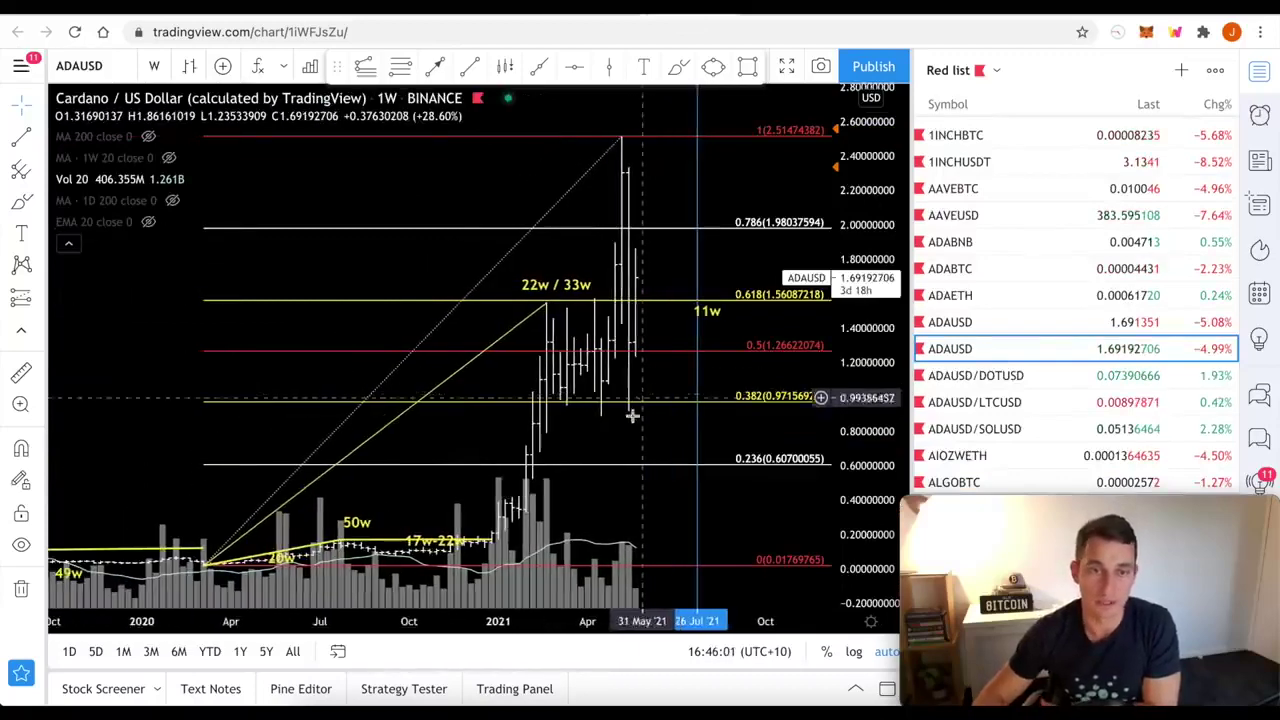
scroll(632, 415, "up", 3)
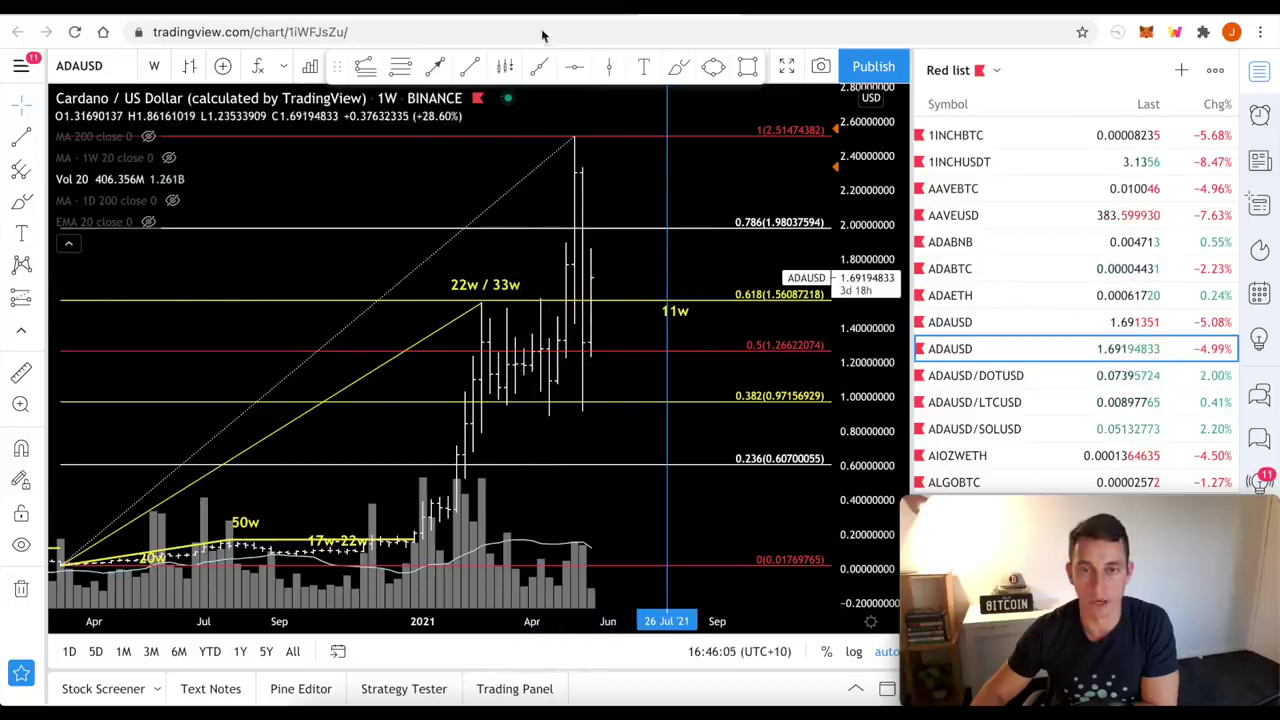
scroll(560, 423, "down", 2)
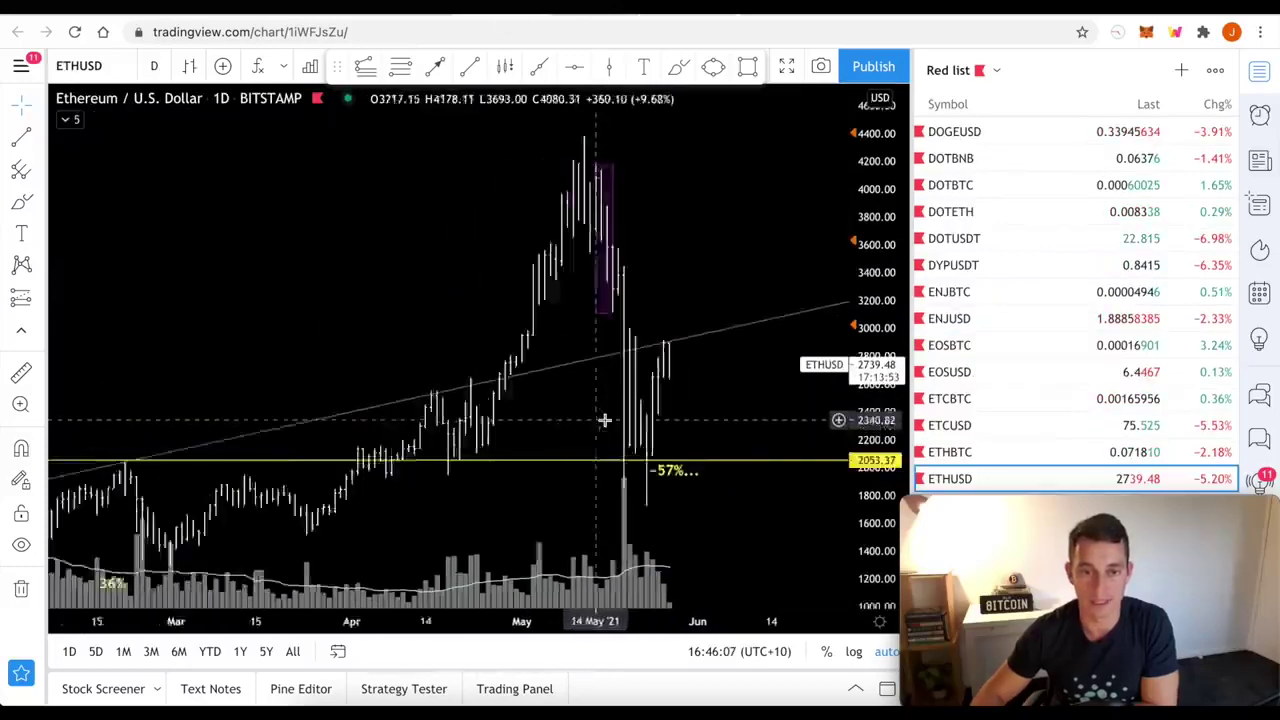
scroll(620, 395, "down", 3)
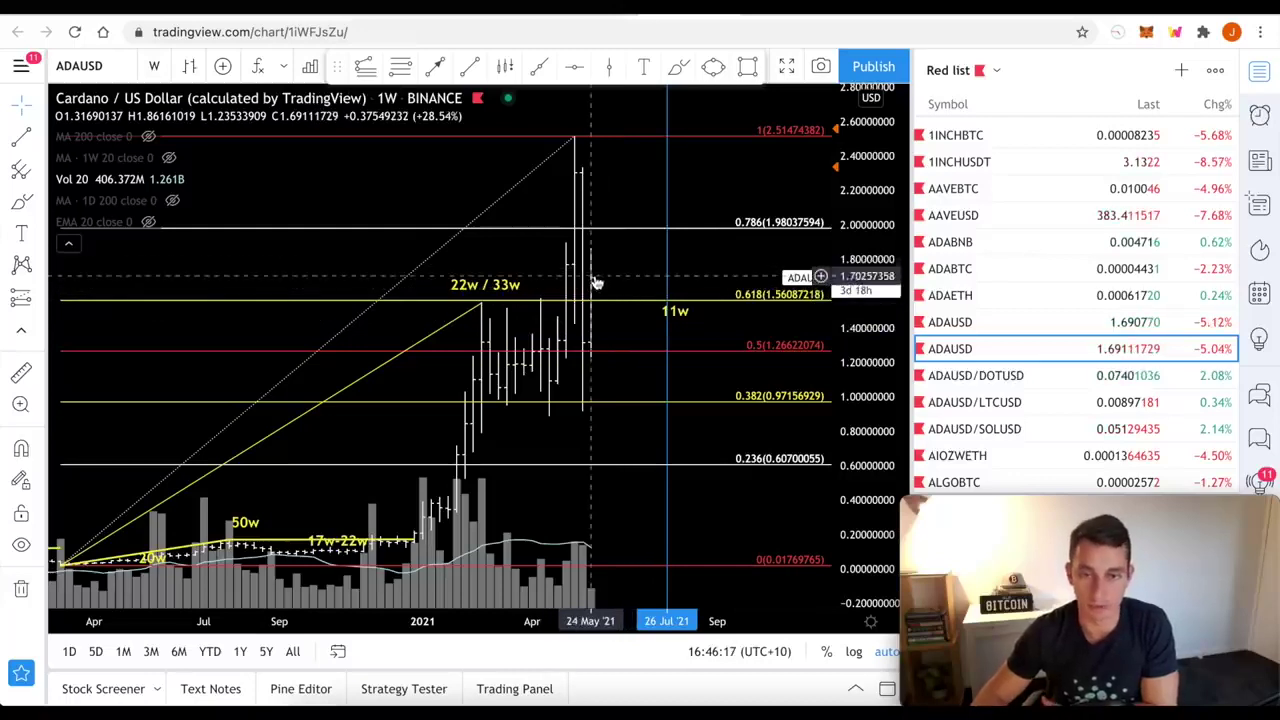
Step: Measure Cardano's roughly -33% drop and ETHUSD's roughly -38% fall from the May peak
left_click(21, 372)
left_click(575, 136)
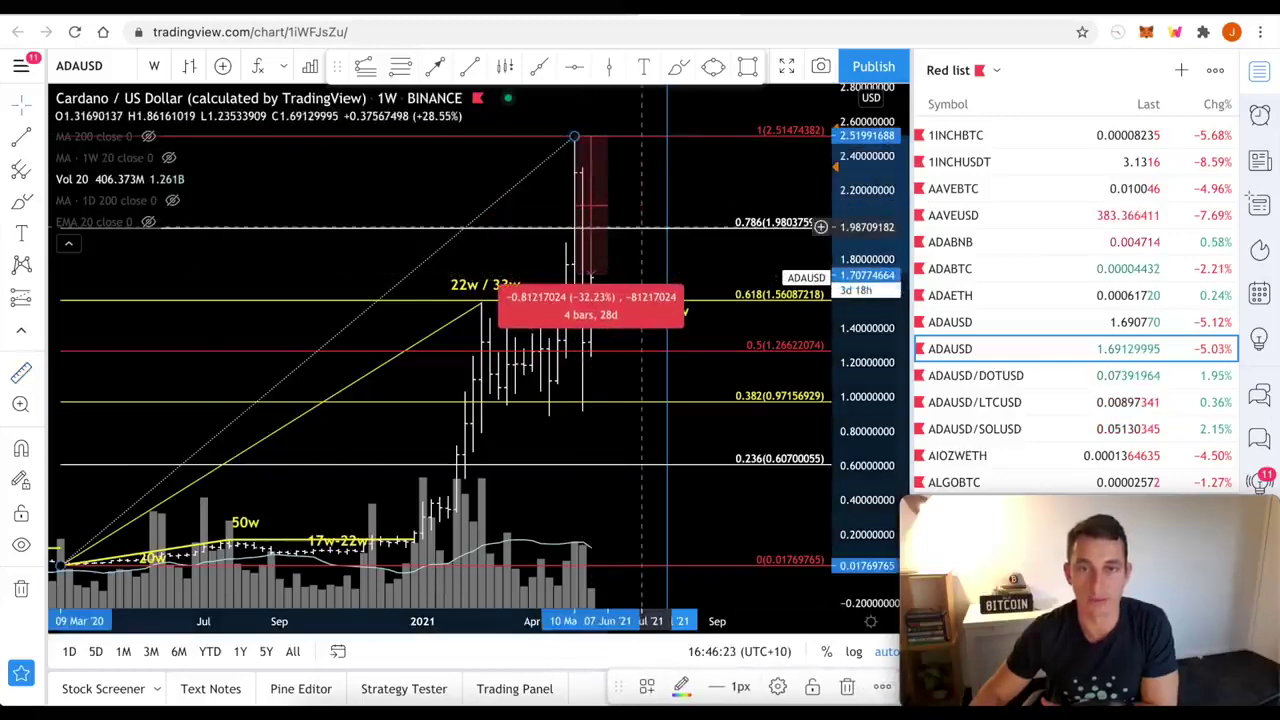
left_click(19, 376)
left_click(709, 137)
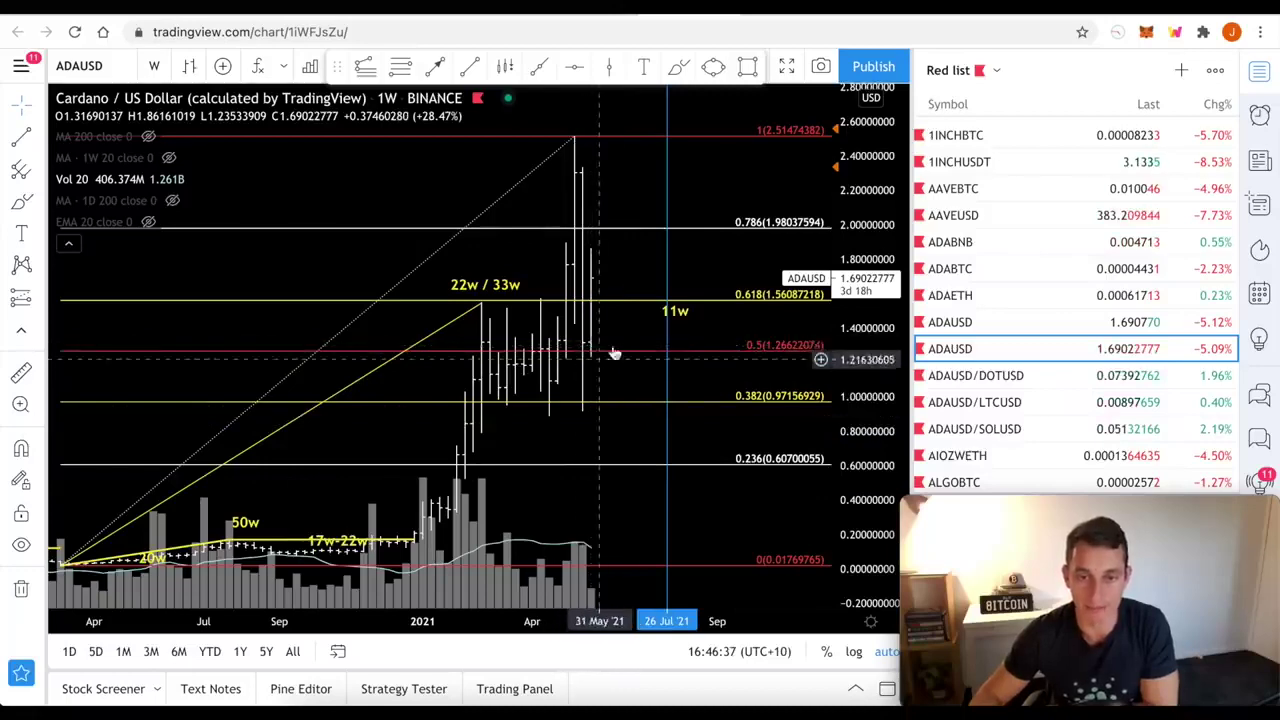
Step: Adjust the Cardano chart view, then move on to the Cardano/Ethereum chart
scroll(640, 365, "down", 3)
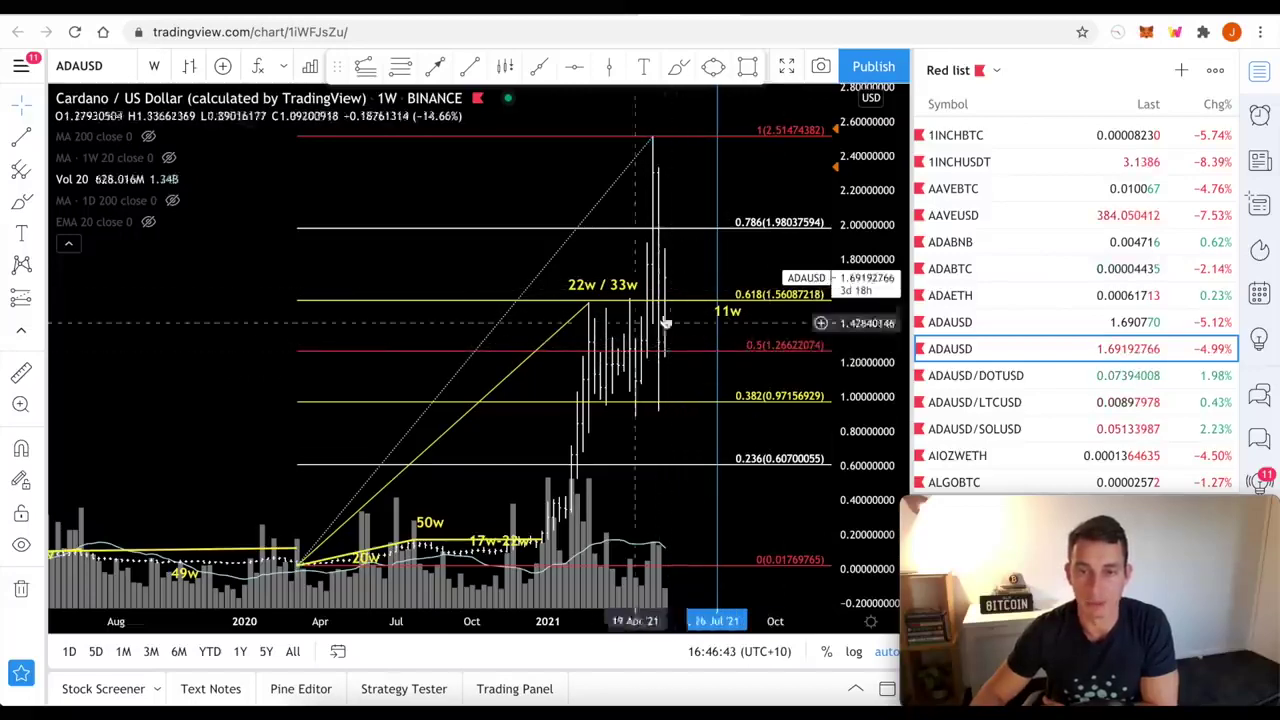
scroll(663, 409, "right", 5)
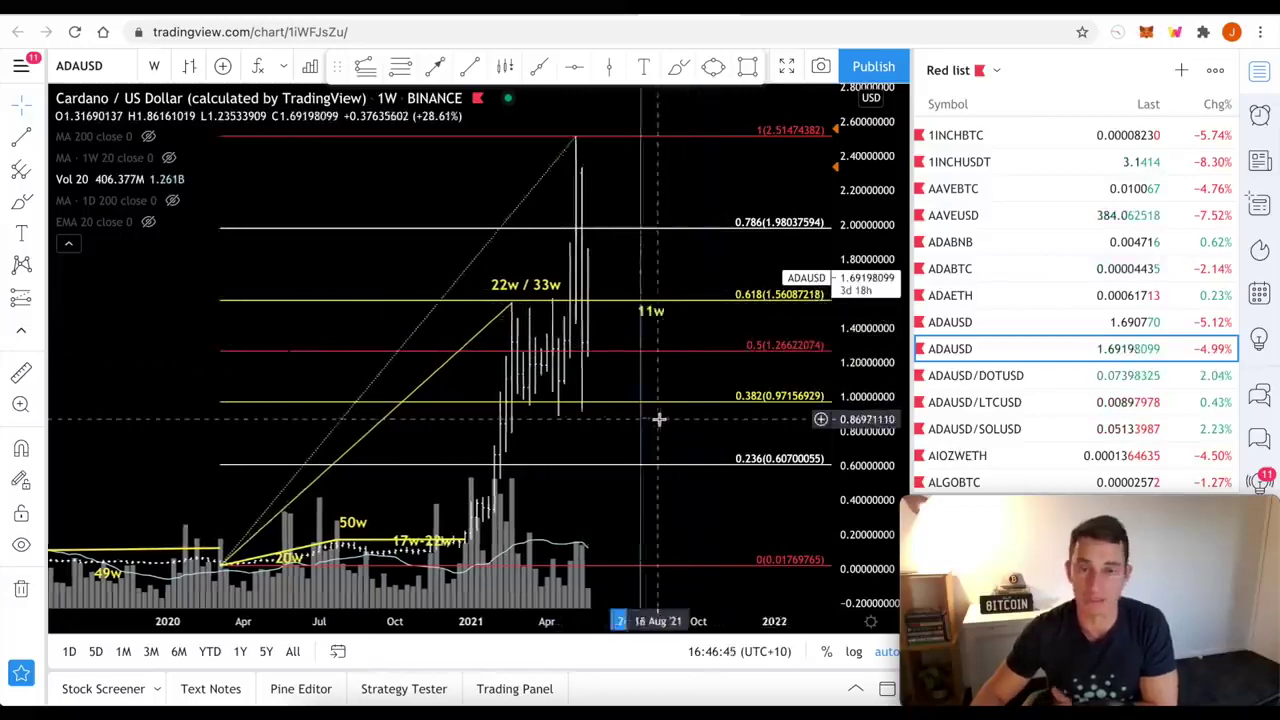
left_click_drag(430, 491, 450, 495)
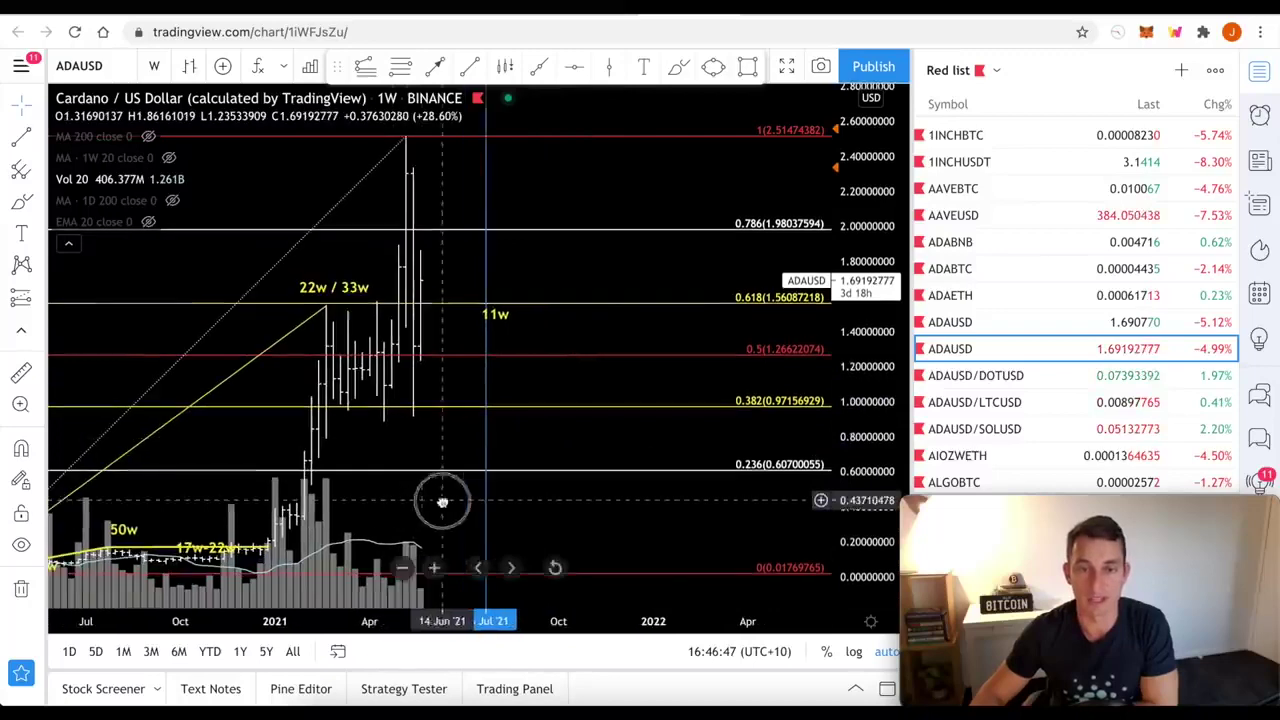
key("Up")
key("Up")
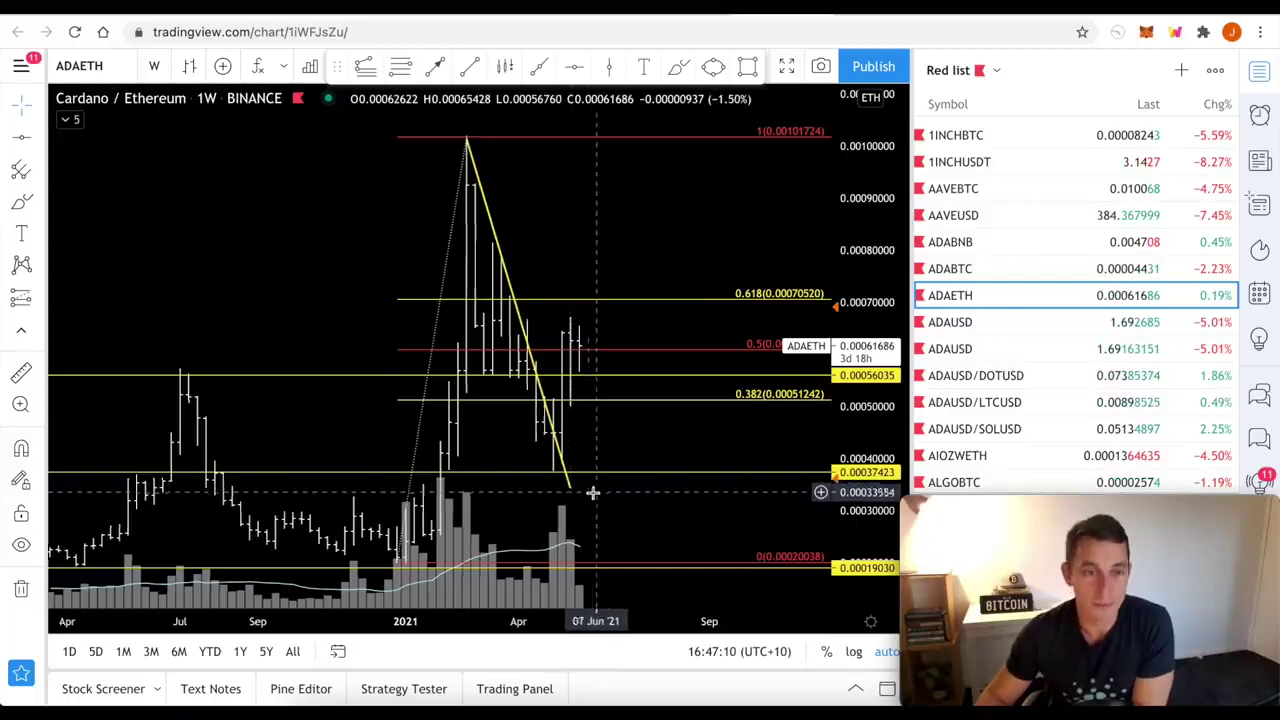
Step: Pan and zoom through the Cardano/Ethereum weekly history, then move on to Cardano/Bitcoin
mouse_move(590, 495)
left_mouse_down()
mouse_move(740, 510)
mouse_move(690, 505)
left_mouse_up()
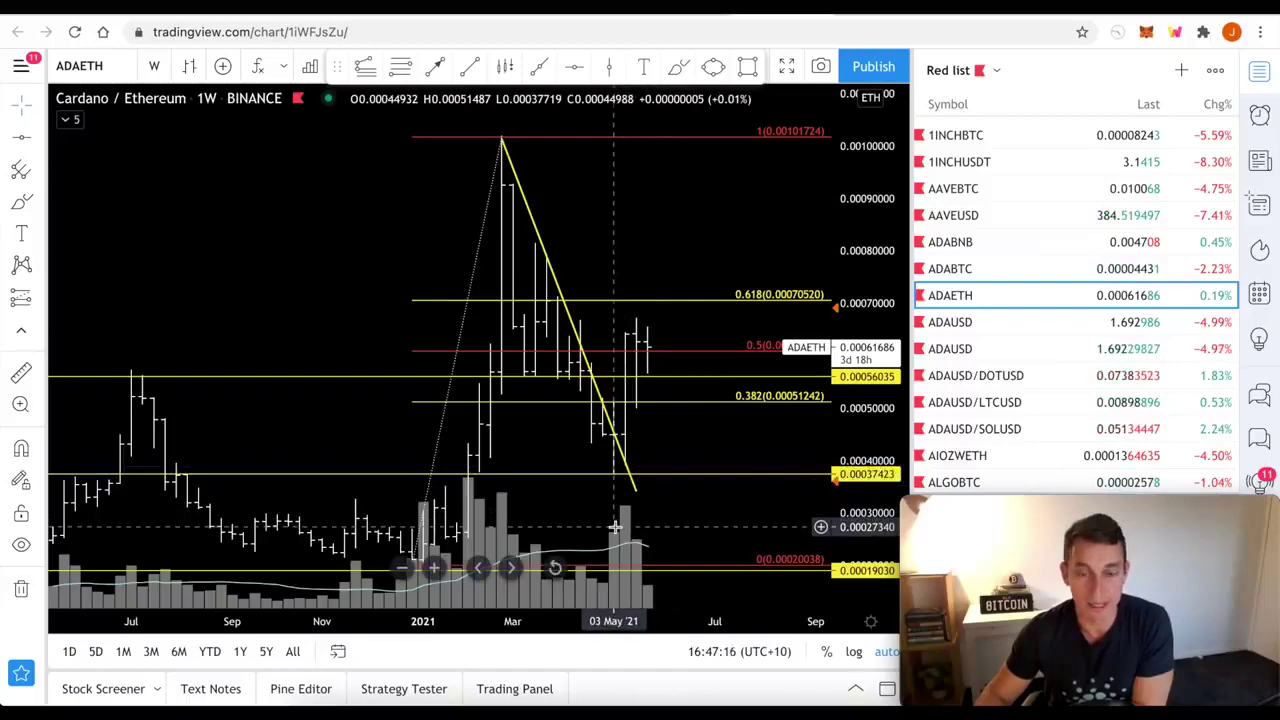
left_click_drag(663, 457, 634, 442)
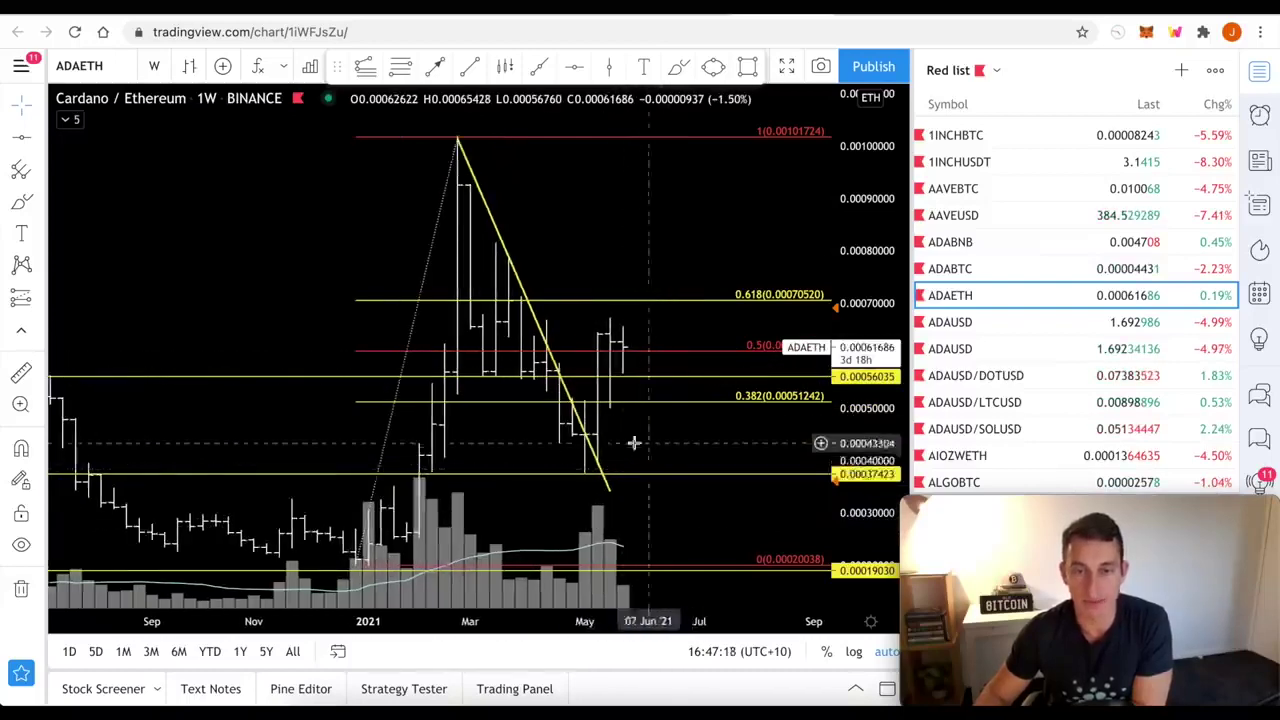
scroll(567, 463, "down", 3)
scroll(555, 458, "down", 3)
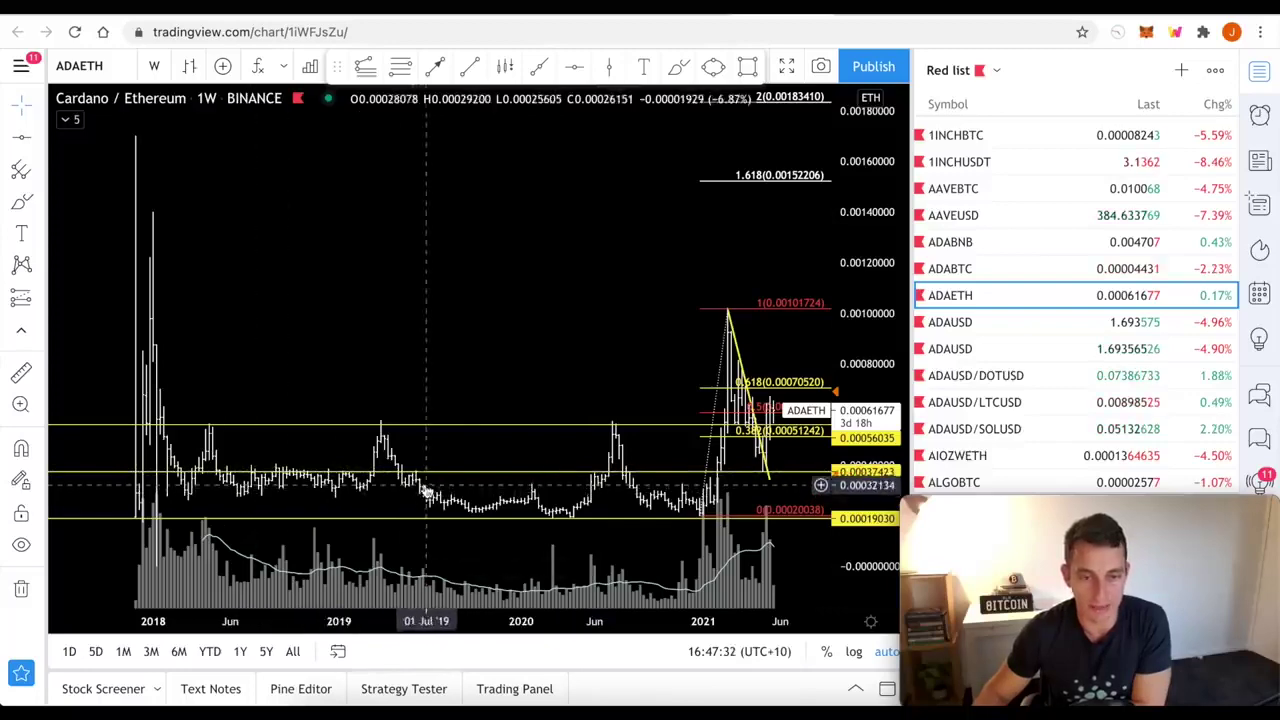
left_click_drag(619, 451, 606, 451)
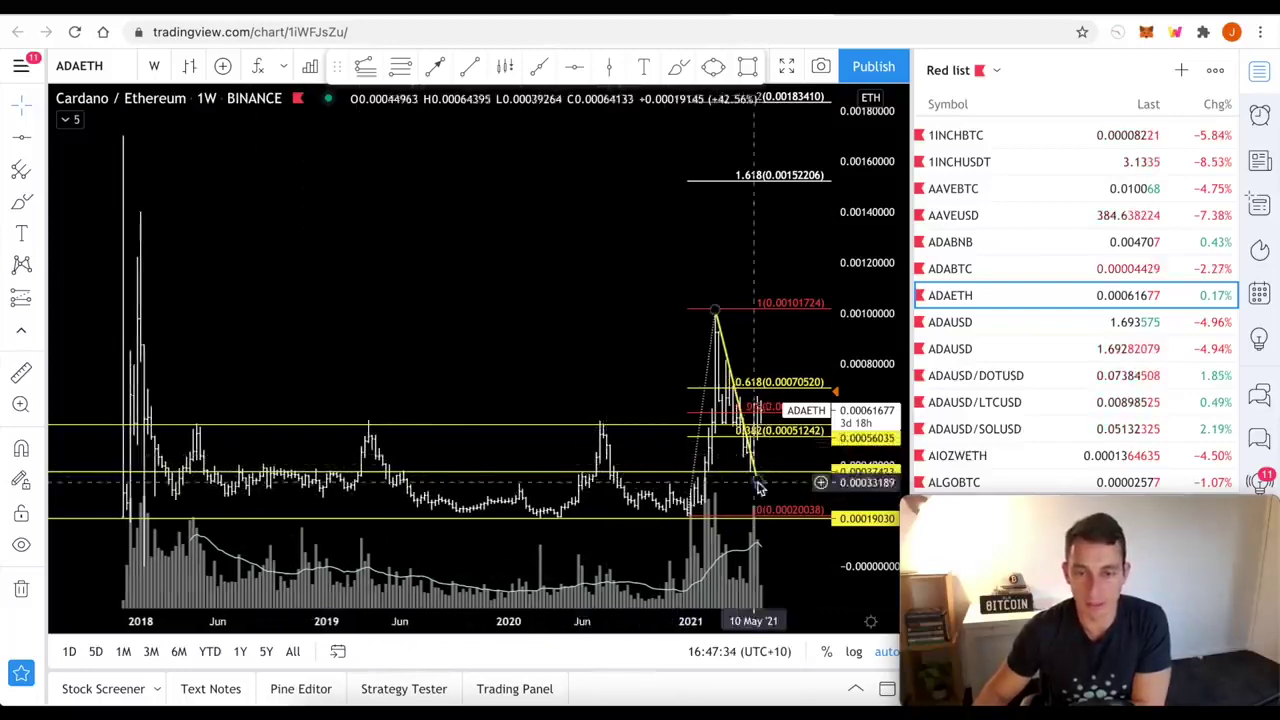
scroll(757, 487, "up", 2)
scroll(752, 483, "up", 1)
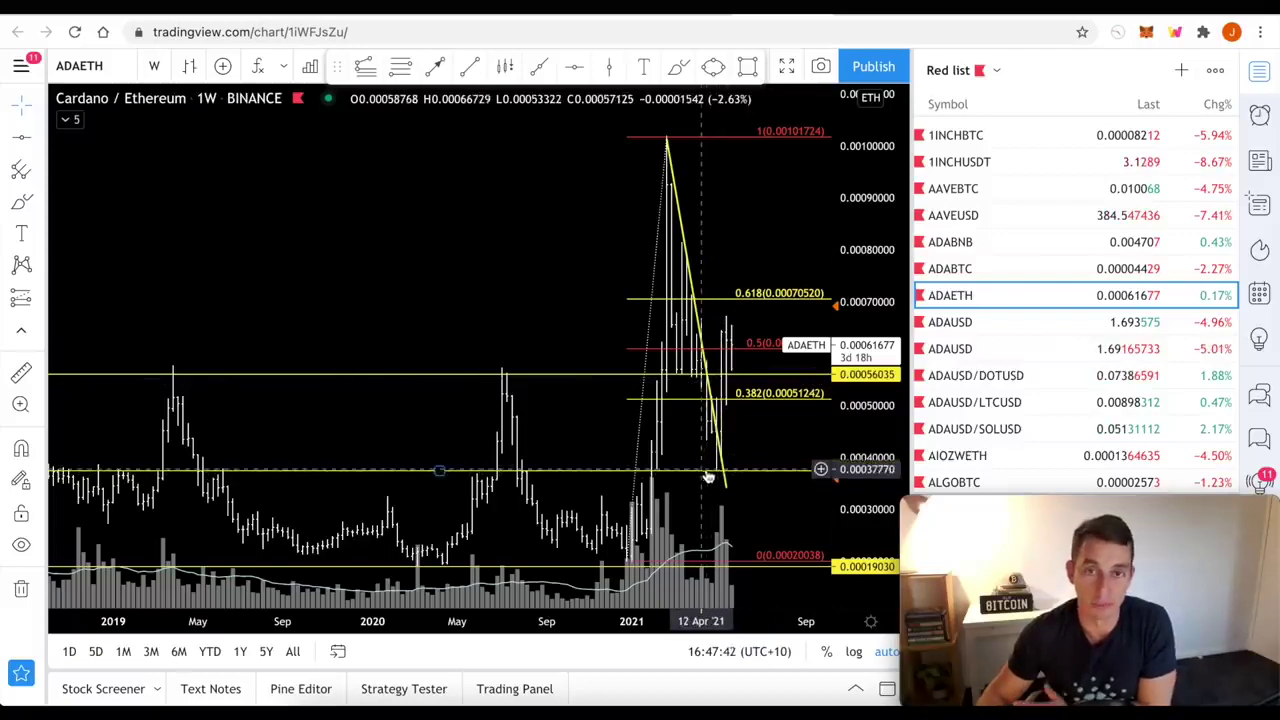
scroll(731, 487, "down", 3)
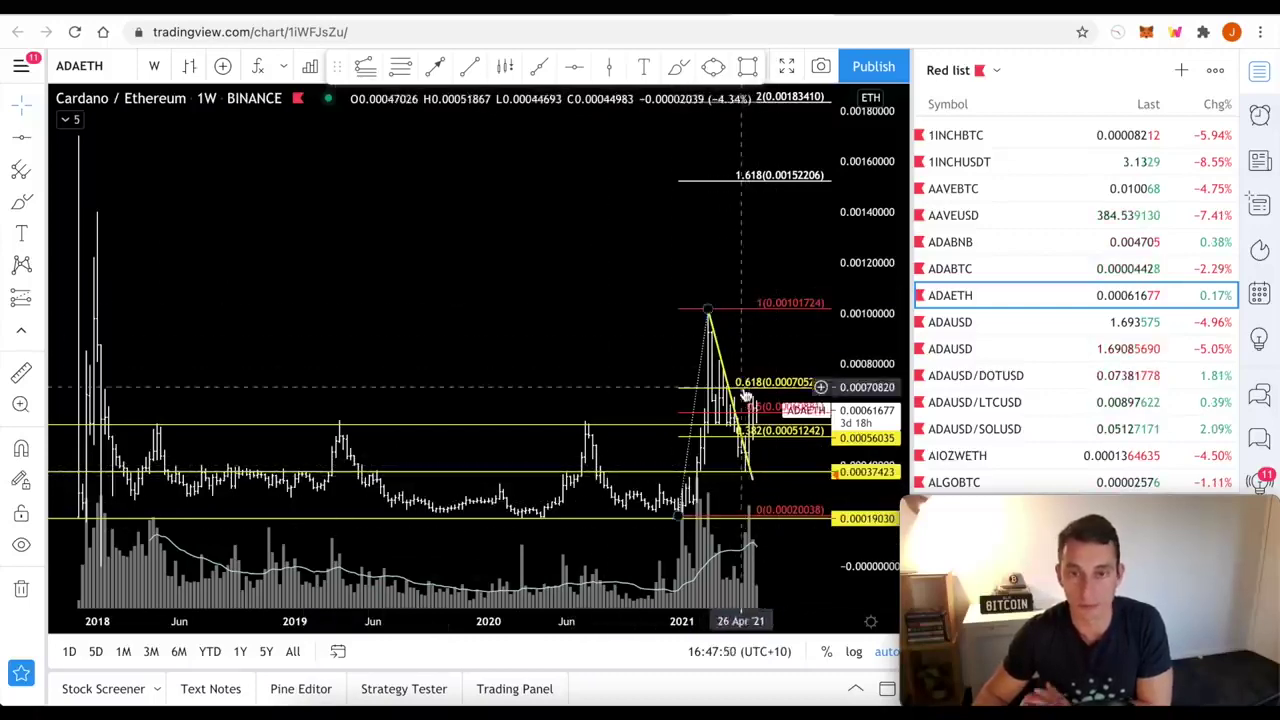
scroll(745, 395, "up", 3)
scroll(714, 345, "up", 2)
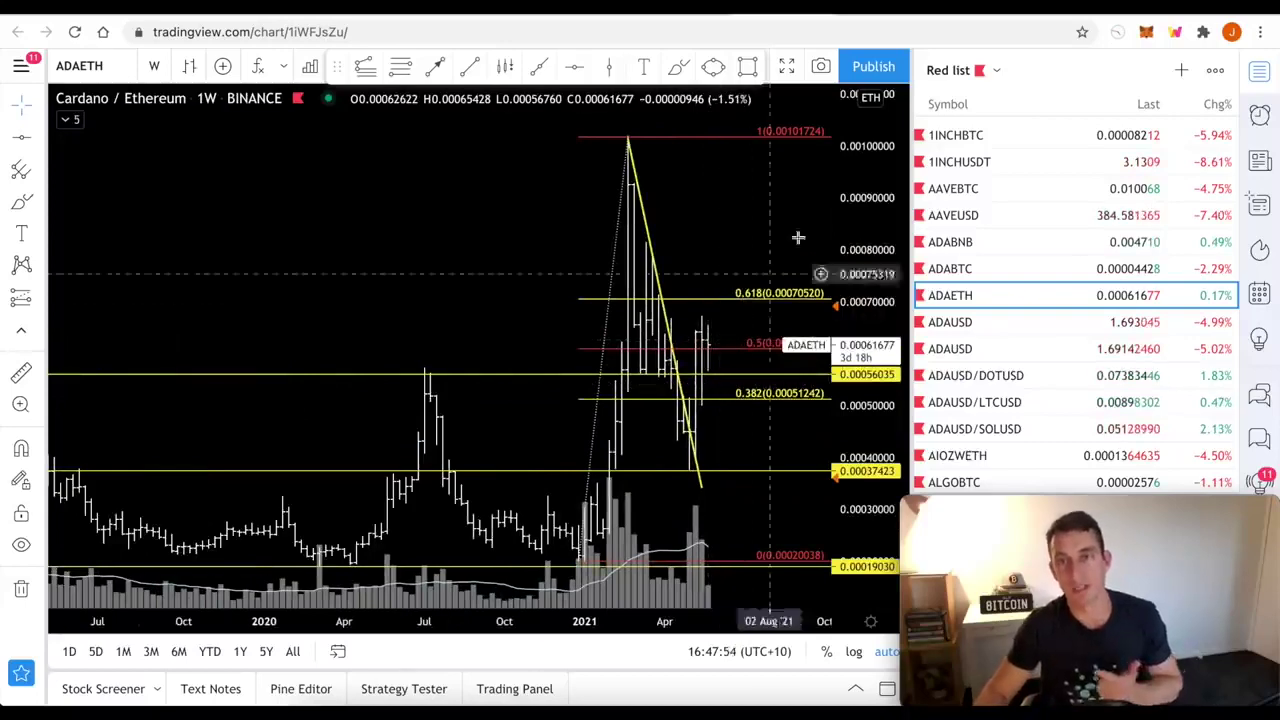
key("Up")
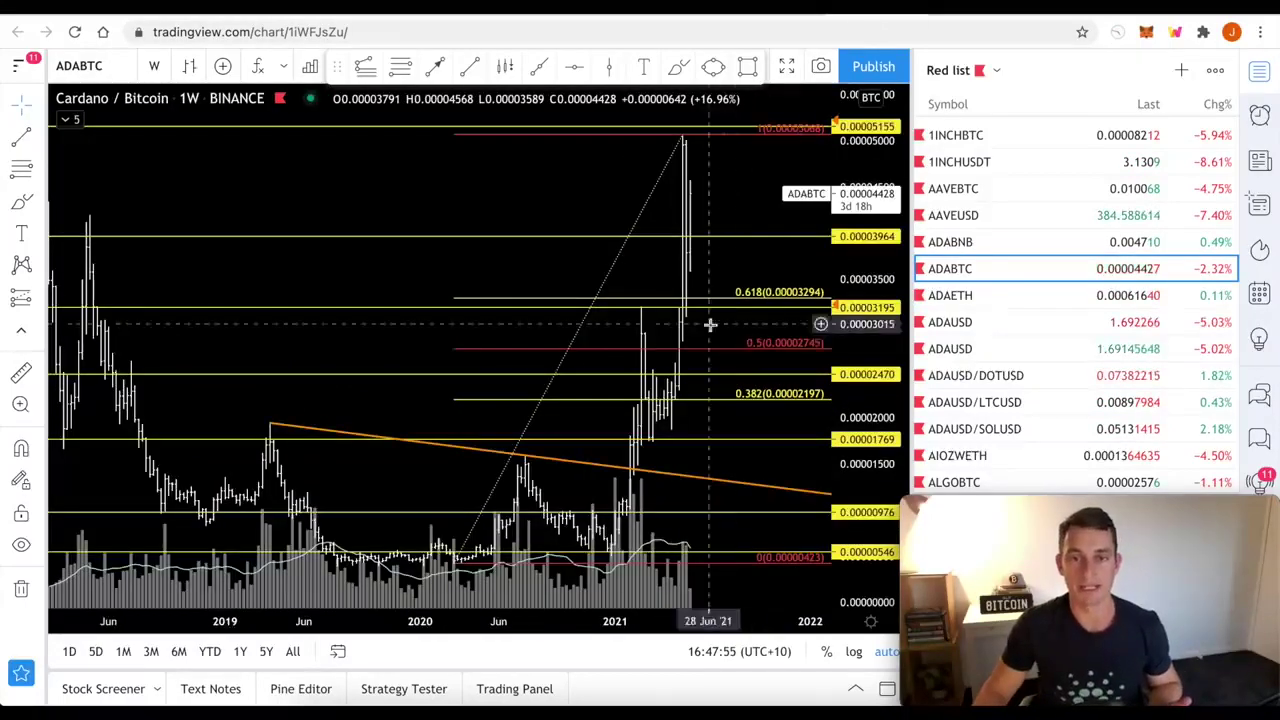
scroll(712, 330, "down", 2)
scroll(697, 370, "up", 2)
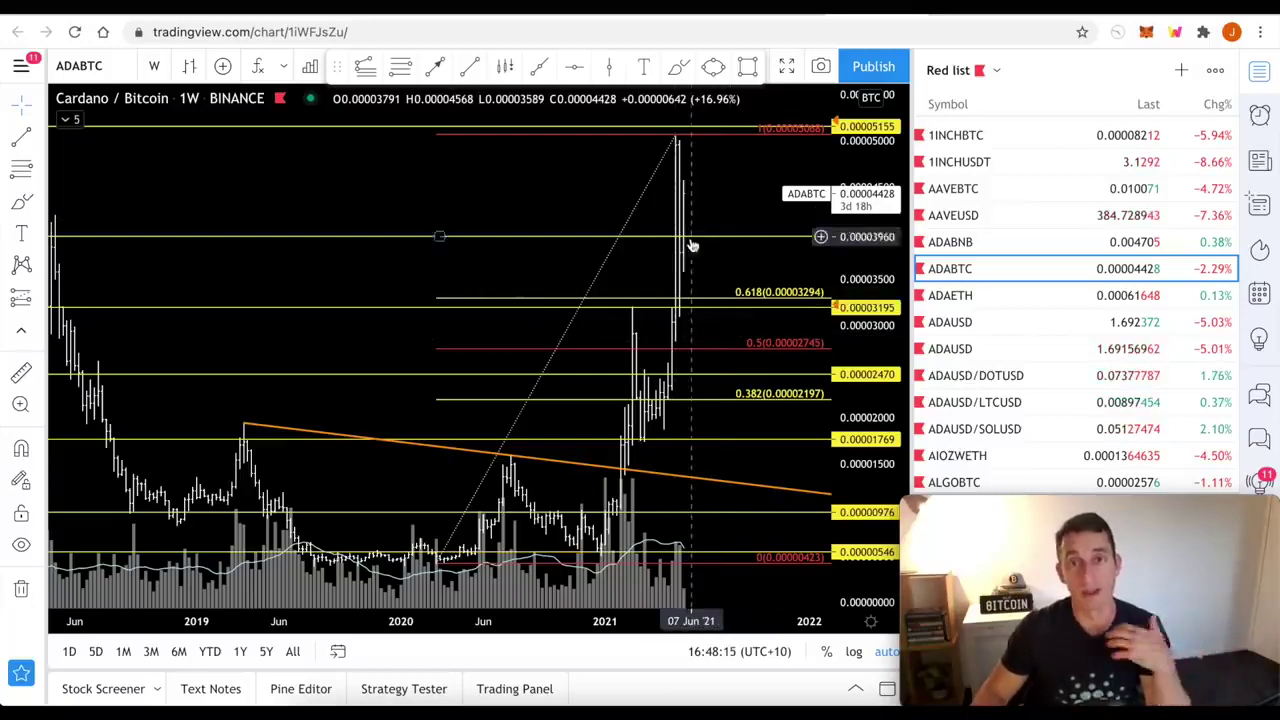
scroll(690, 305, "down", 3)
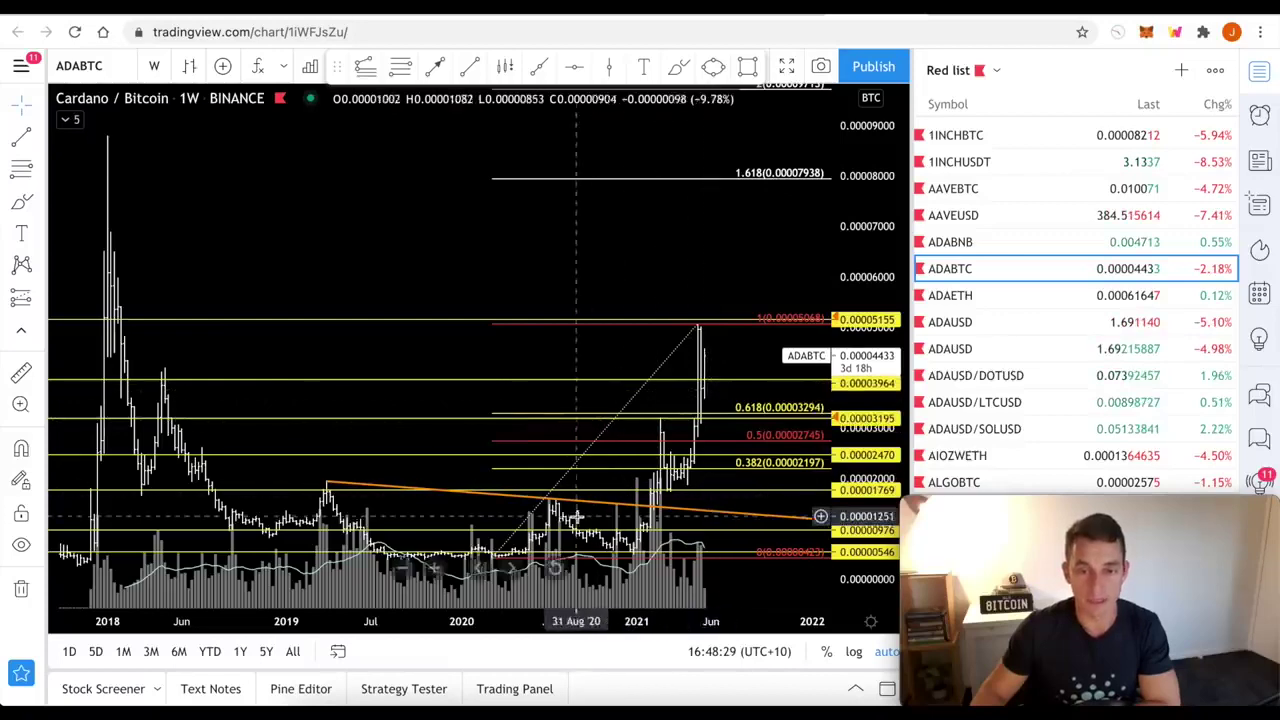
scroll(560, 520, "up", 3)
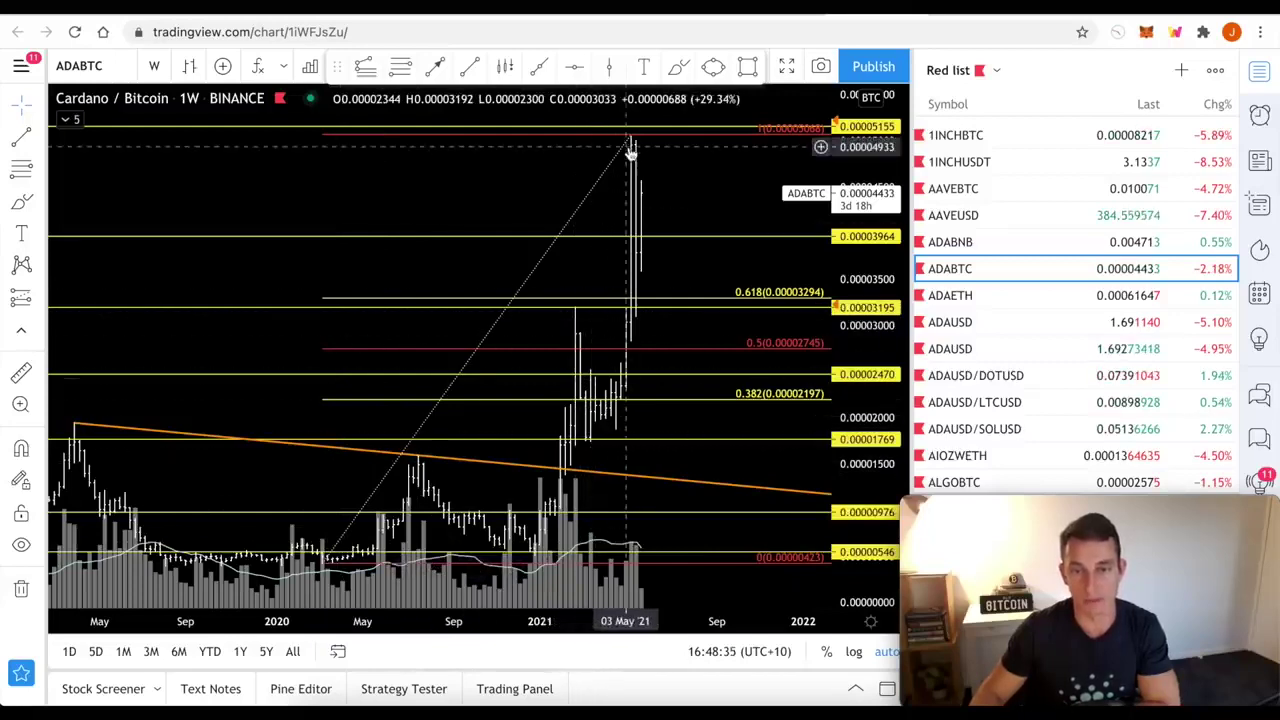
Step: Zoom out and back in on the Cardano/Bitcoin weekly chart's Fibonacci levels
scroll(711, 350, "down", 2)
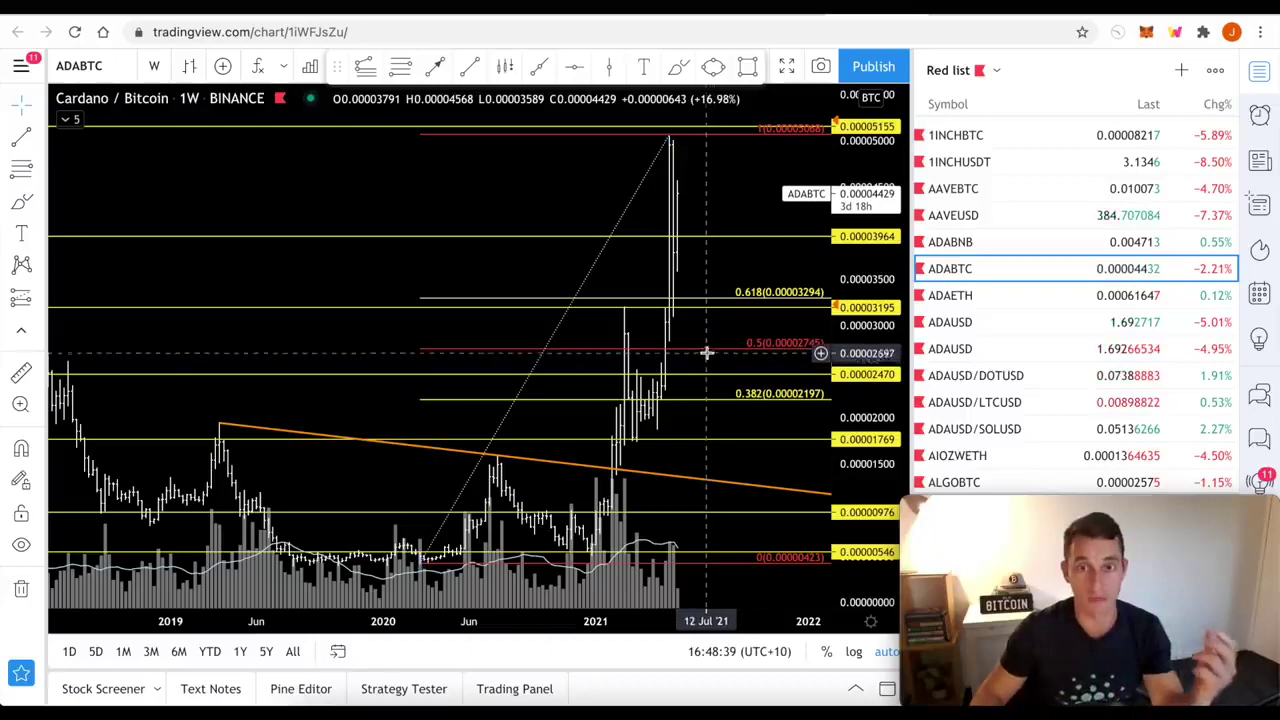
scroll(709, 357, "down", 2)
scroll(798, 449, "up", 1)
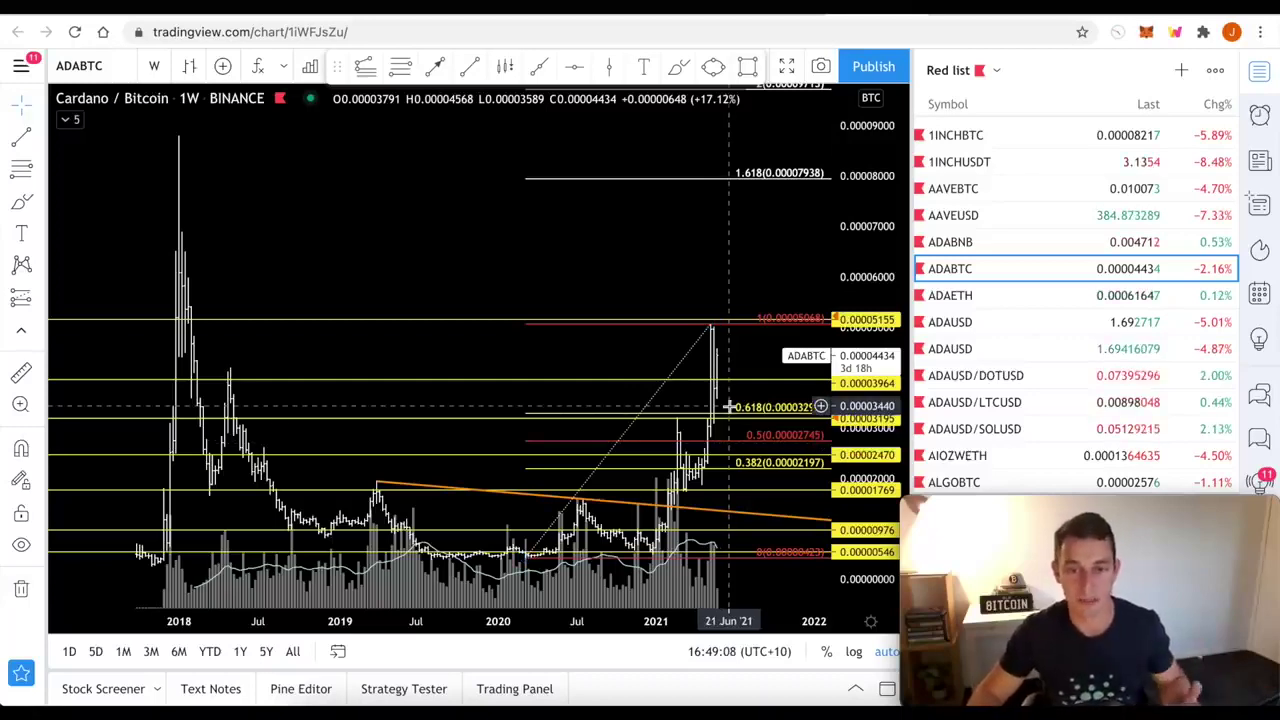
scroll(571, 491, "up", 3)
scroll(571, 486, "up", 2)
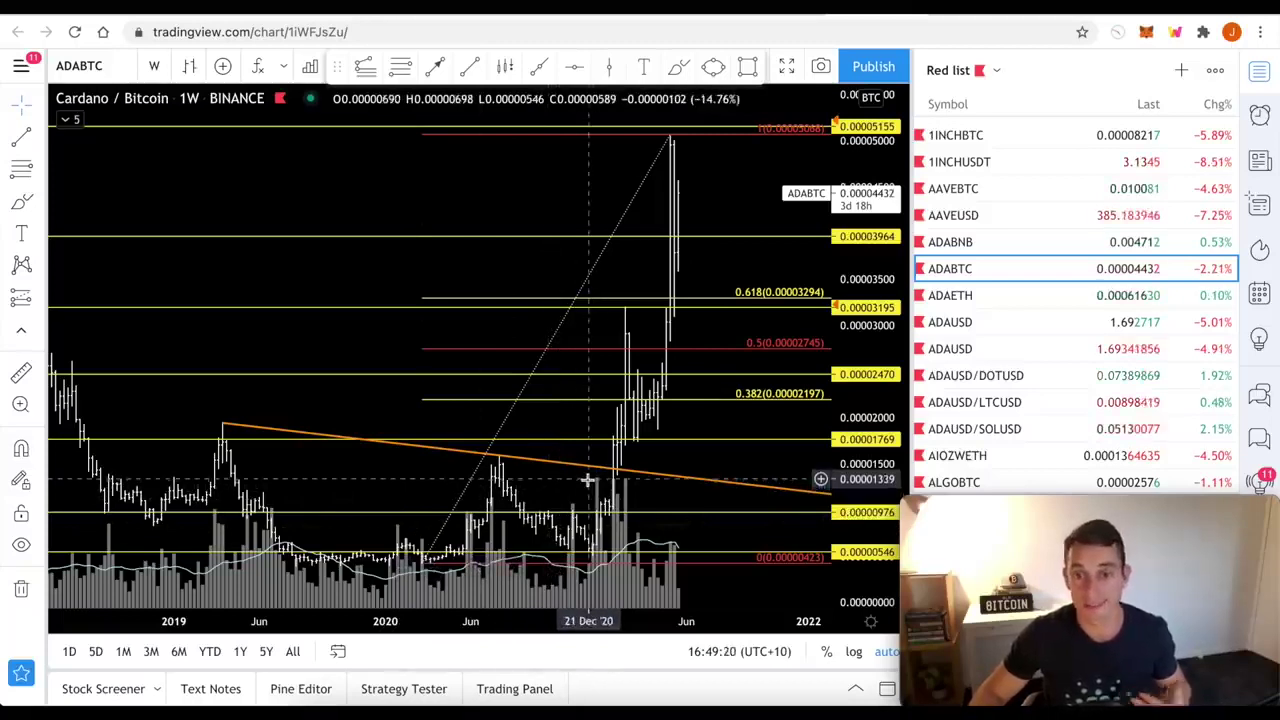
scroll(600, 490, "up", 2)
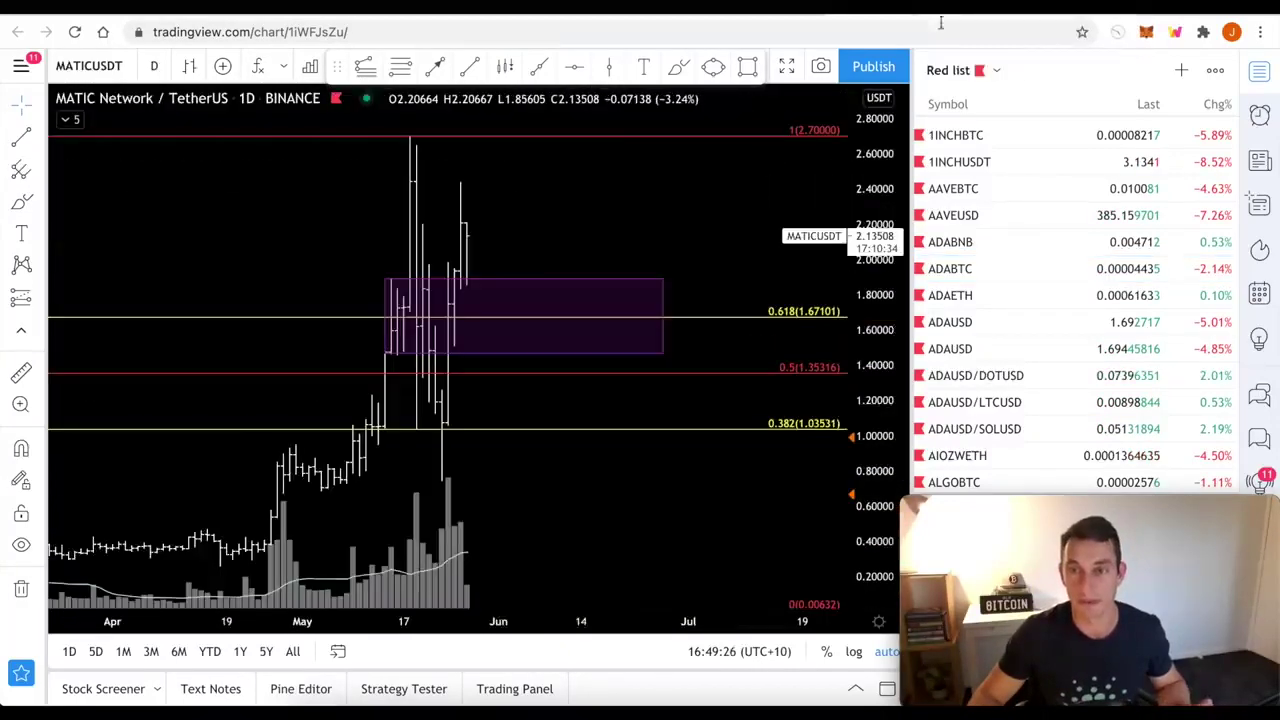
left_click_drag(599, 493, 680, 480)
scroll(486, 477, "up", 2)
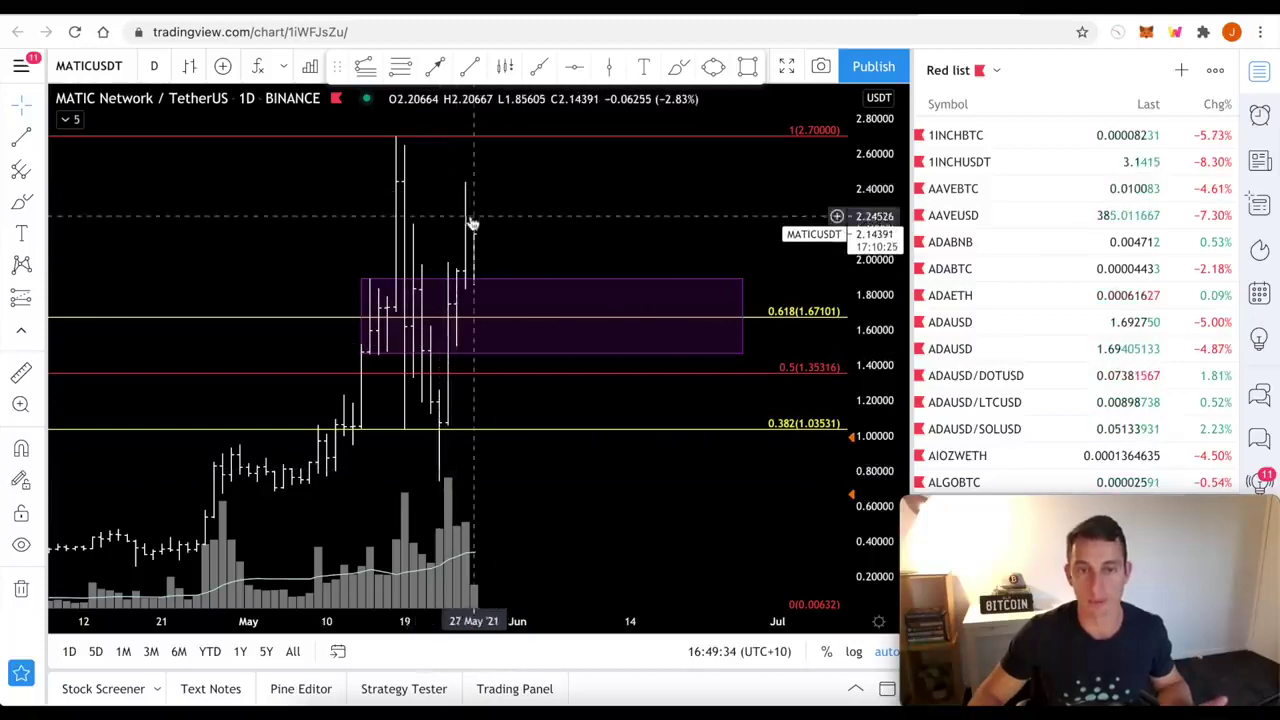
left_click_drag(580, 472, 680, 474)
scroll(680, 474, "down", 2)
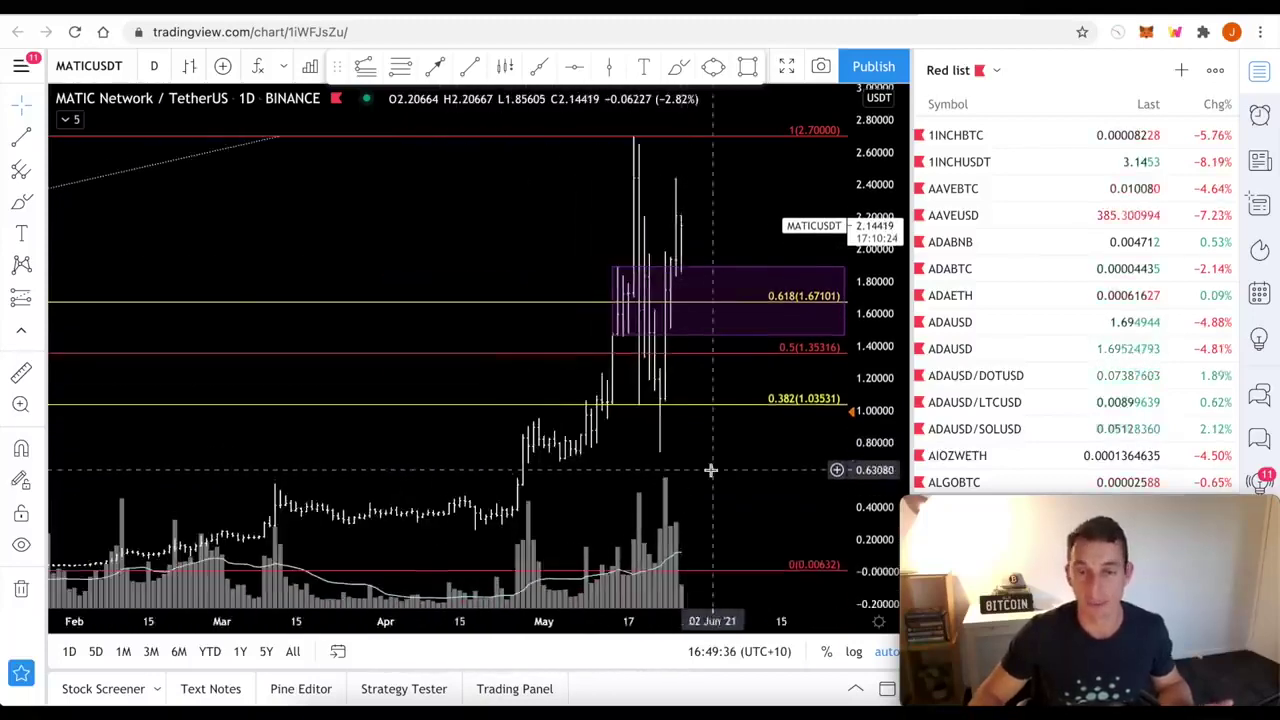
scroll(711, 466, "up", 1)
scroll(708, 471, "up", 1)
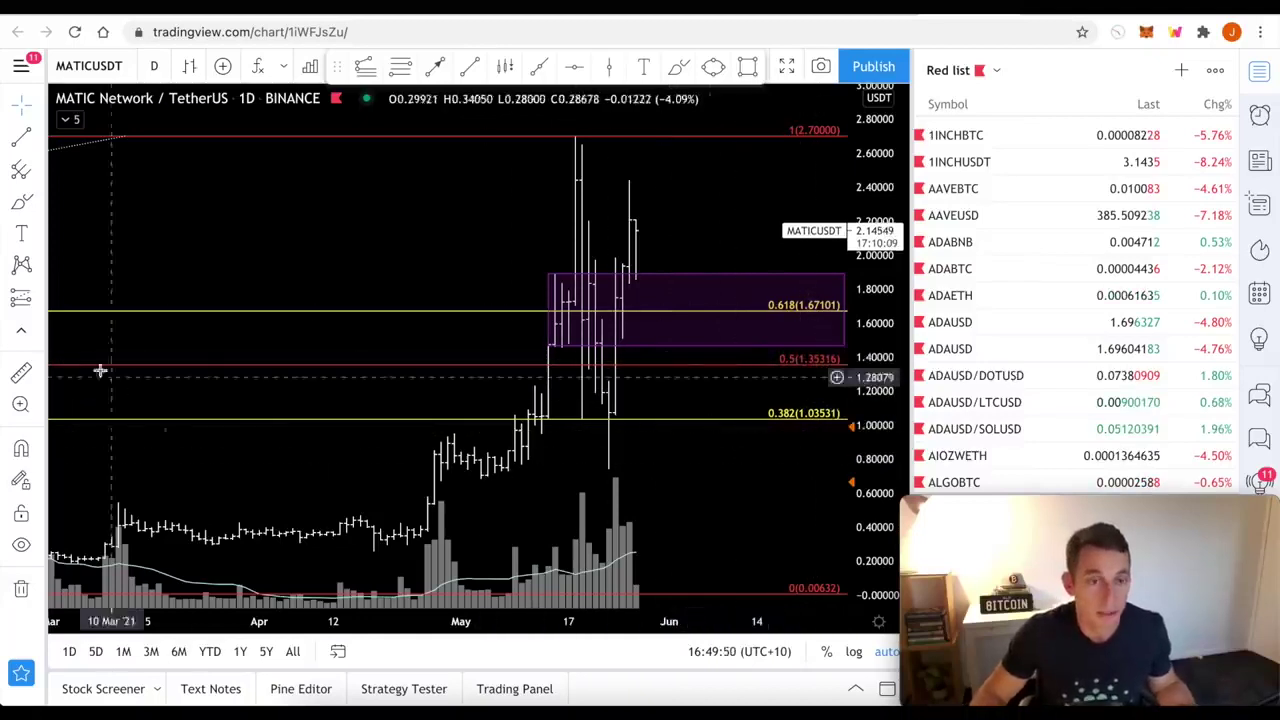
left_click(21, 372)
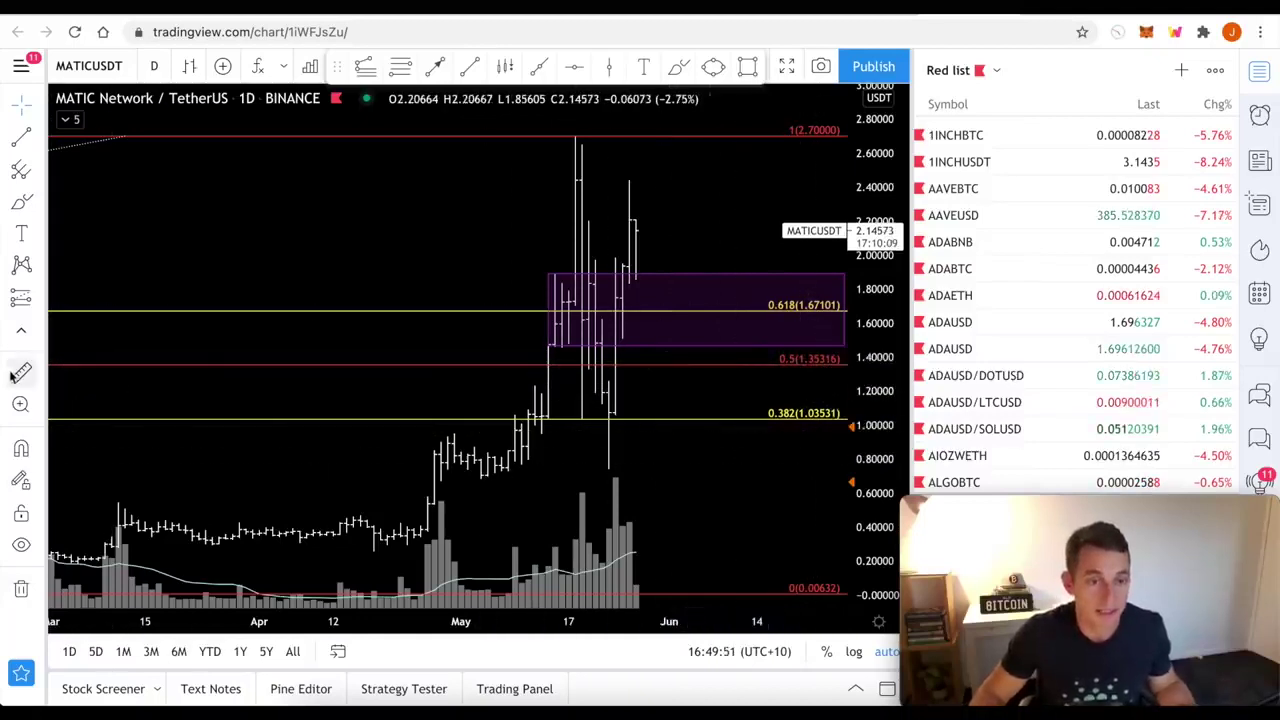
left_click(609, 456)
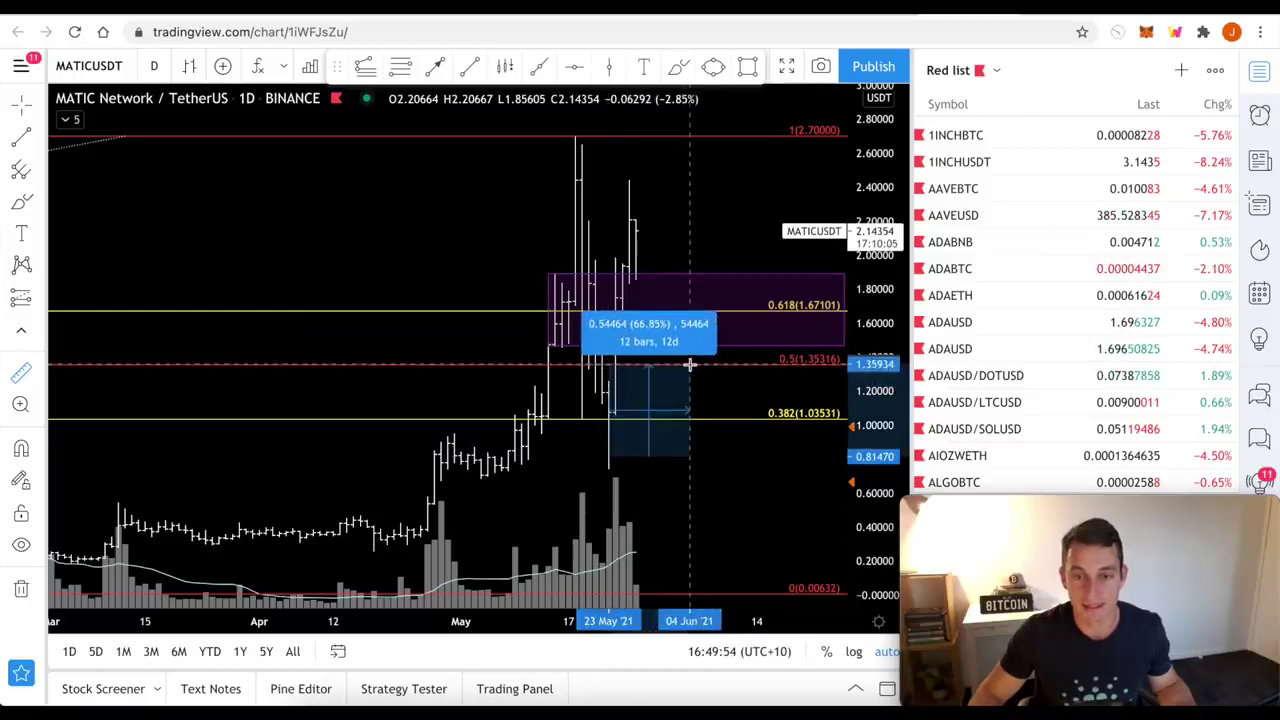
left_click(692, 365)
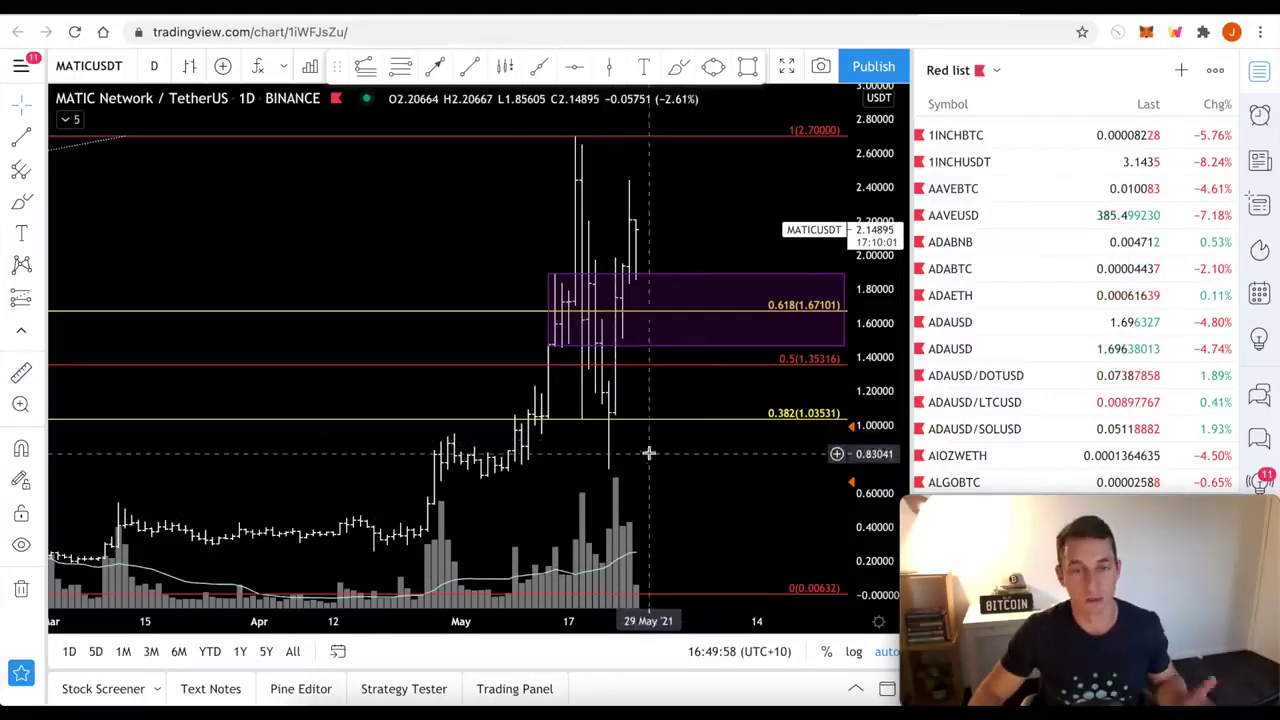
scroll(645, 430, "down", 2)
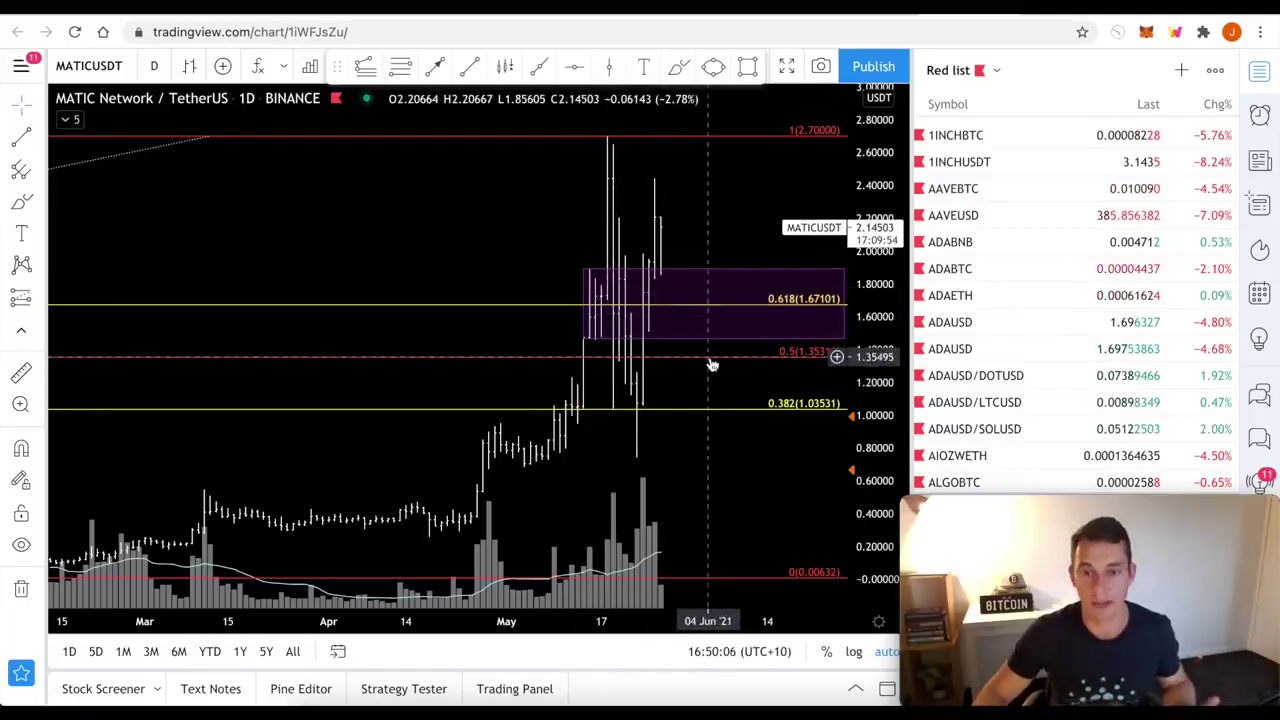
scroll(703, 371, "up", 5)
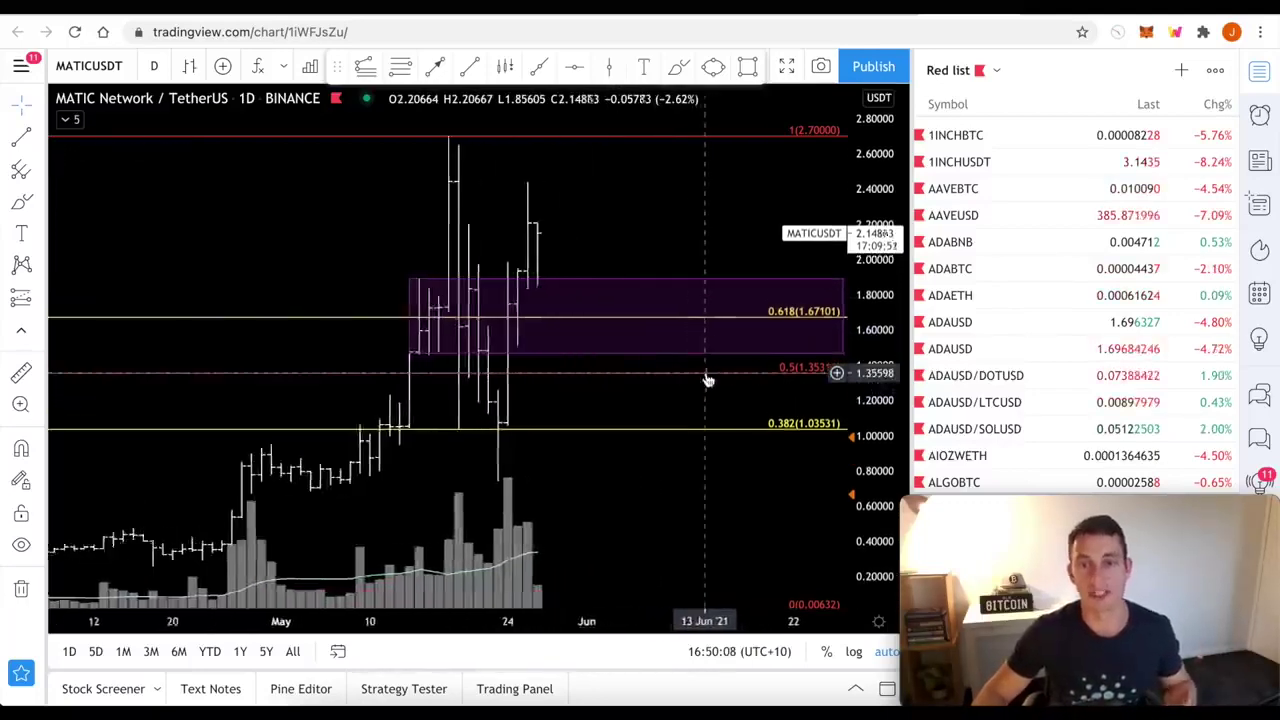
scroll(600, 425, "down", 1)
scroll(606, 440, "down", 1)
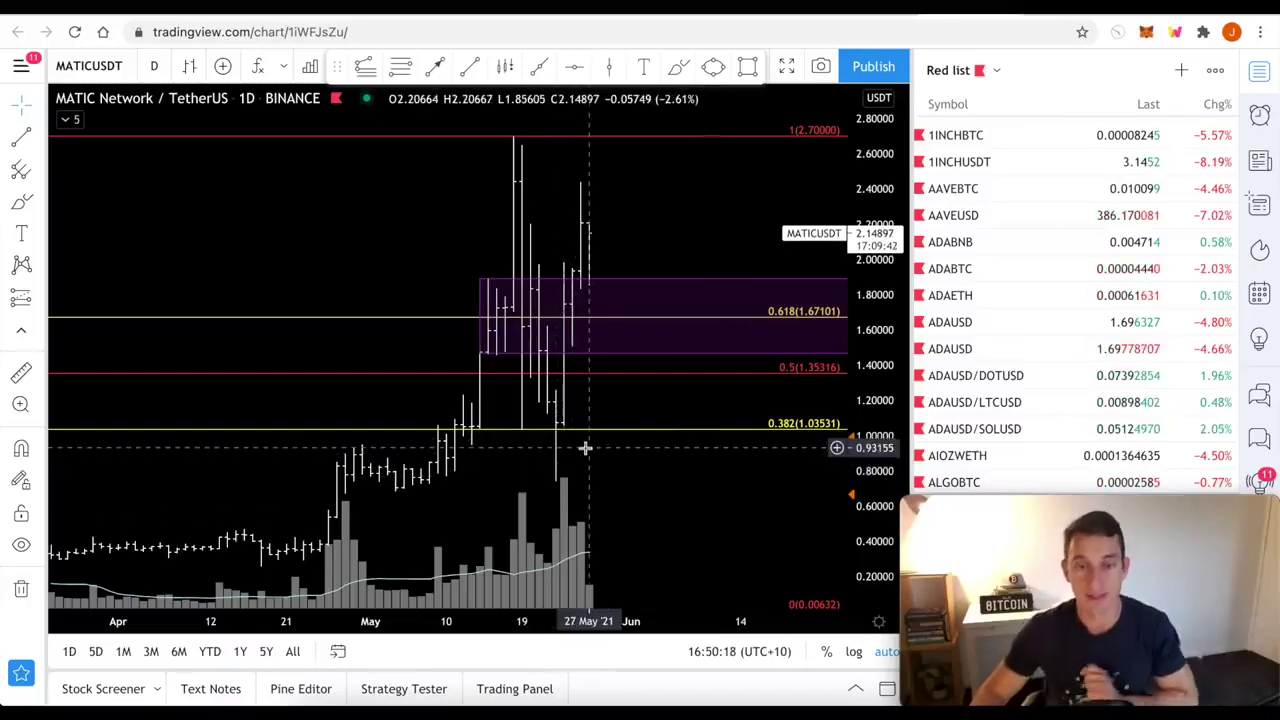
scroll(610, 434, "down", 2)
scroll(630, 436, "down", 1)
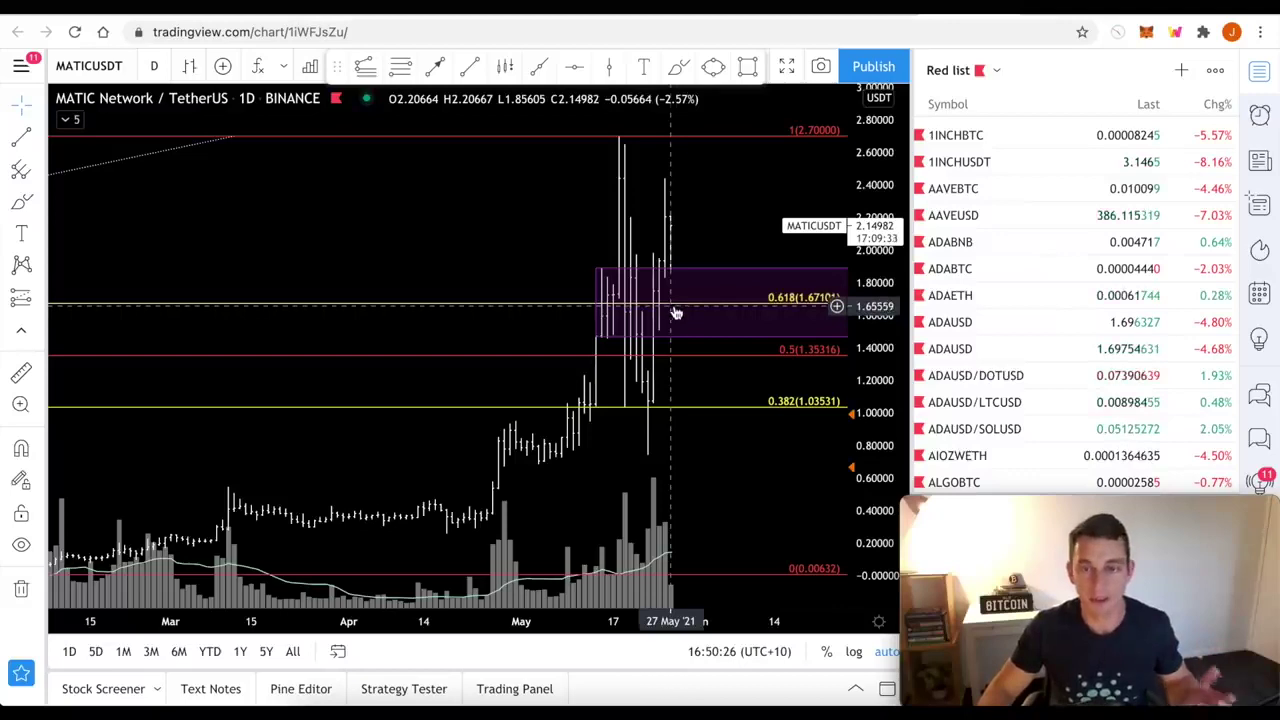
scroll(688, 268, "down", 2)
scroll(714, 300, "down", 2)
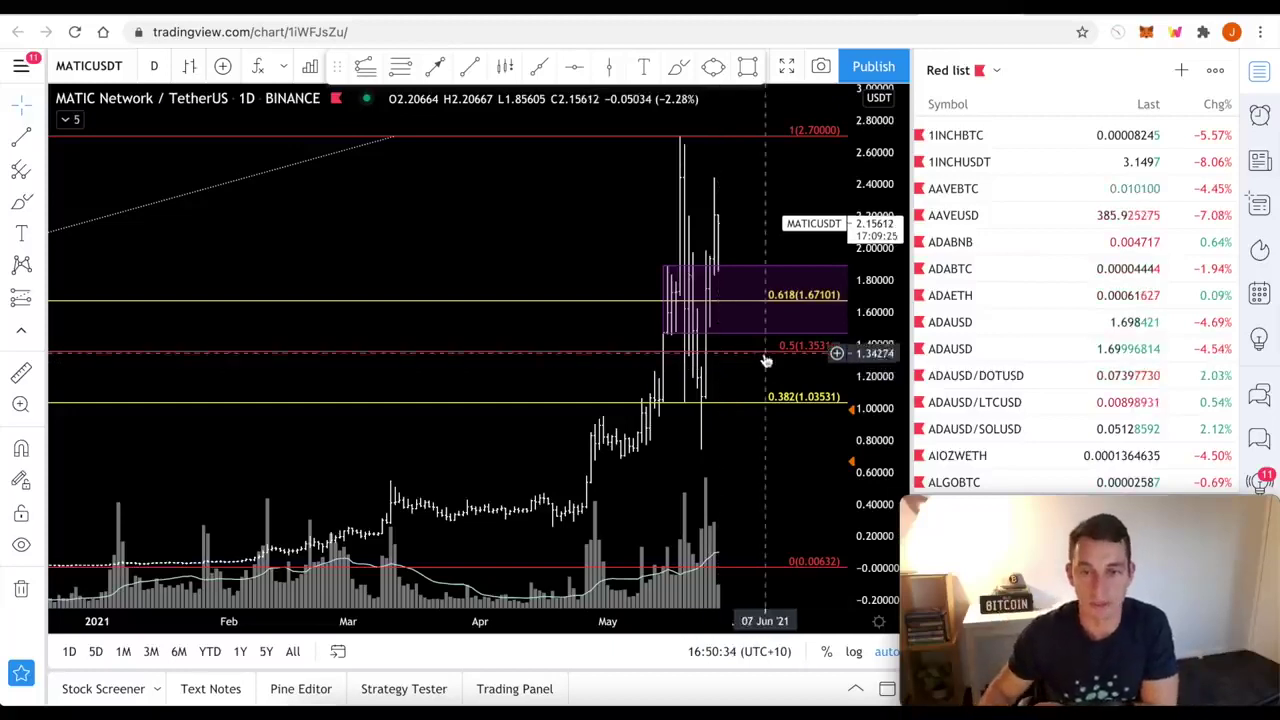
scroll(754, 291, "up", 1)
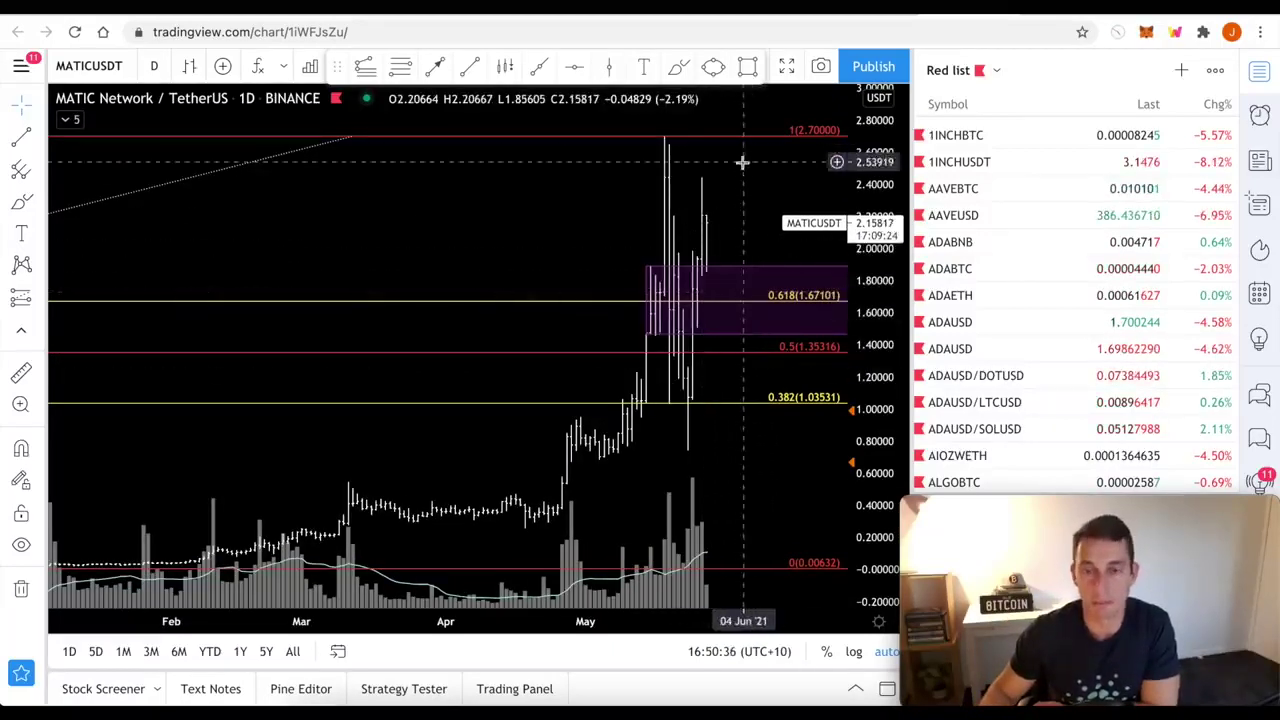
scroll(736, 460, "up", 2)
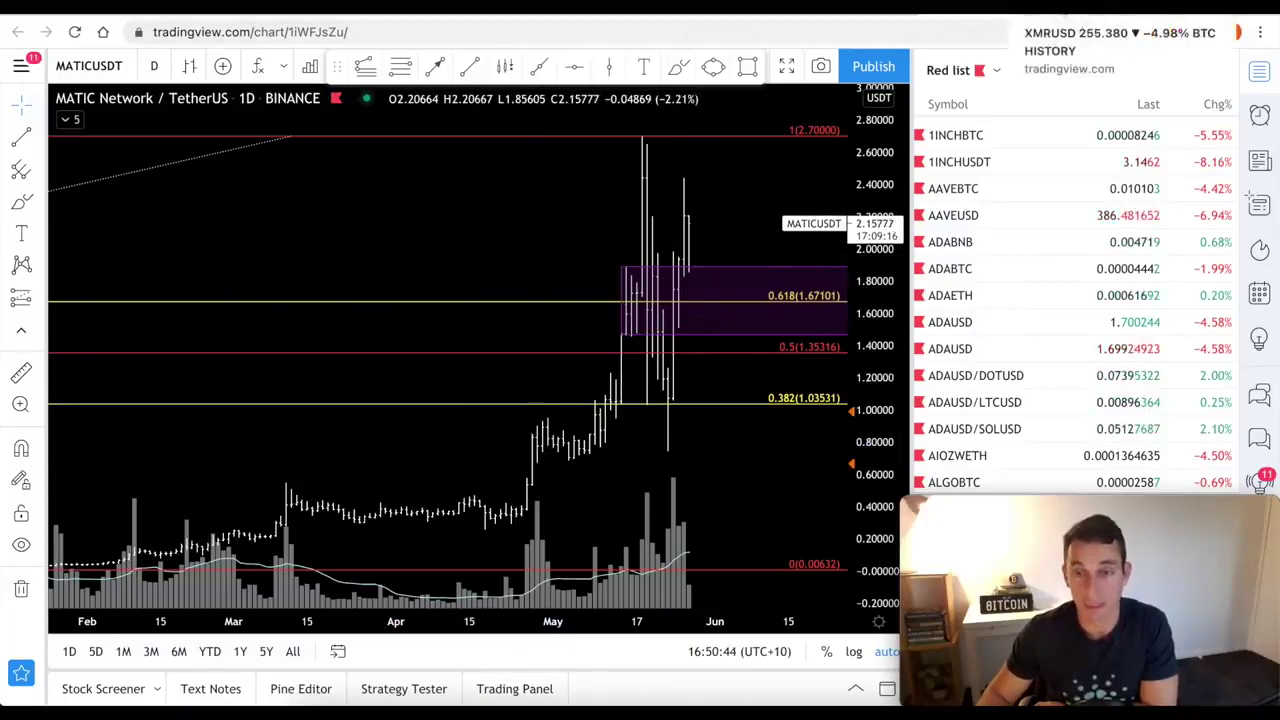
left_click(1120, 45)
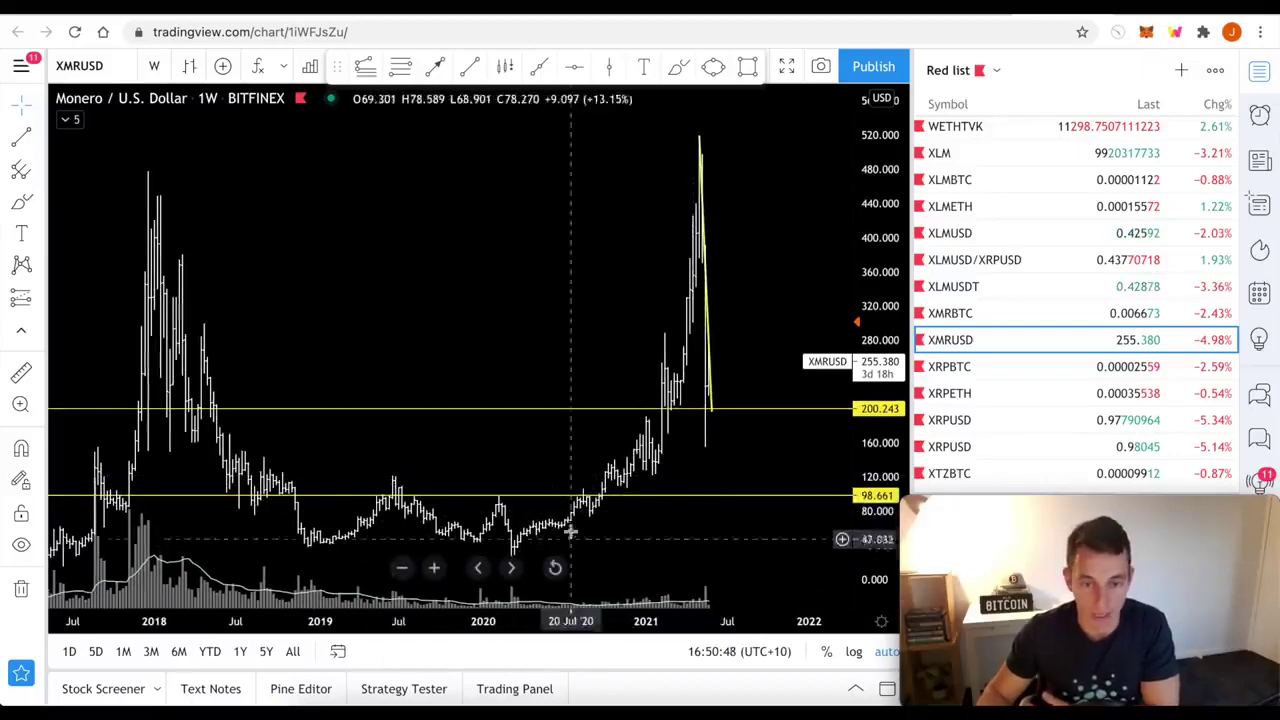
Step: Zoom and pan the Monero/U.S. Dollar weekly chart onto recent candles, then reload it
scroll(710, 440, "up", 3)
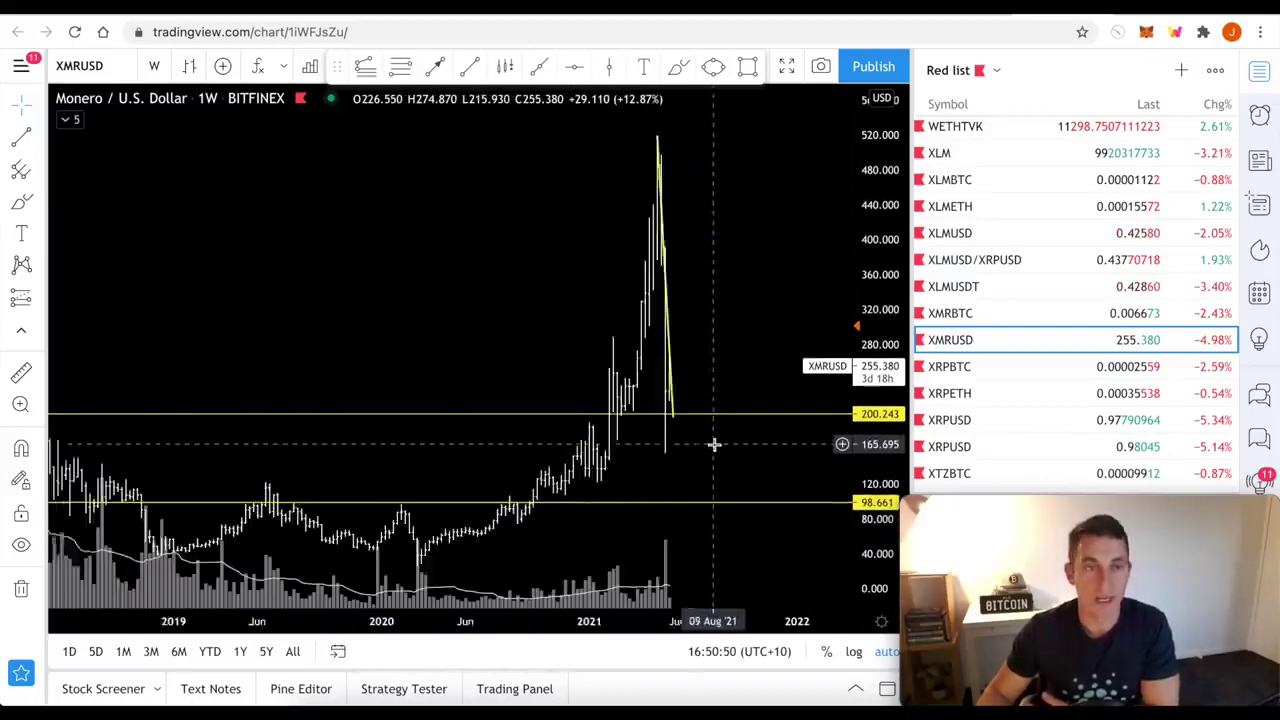
scroll(709, 440, "up", 3)
scroll(709, 440, "up", 2)
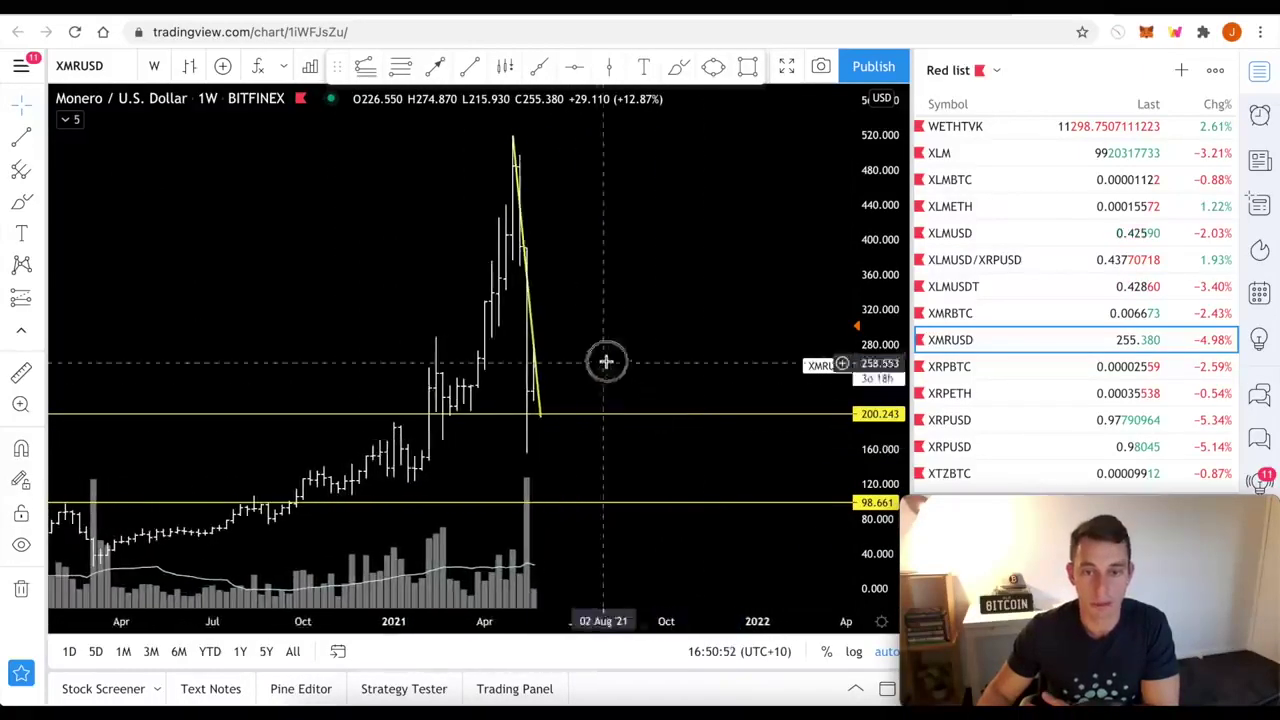
left_click_drag(606, 360, 750, 340)
scroll(750, 340, "up", 2)
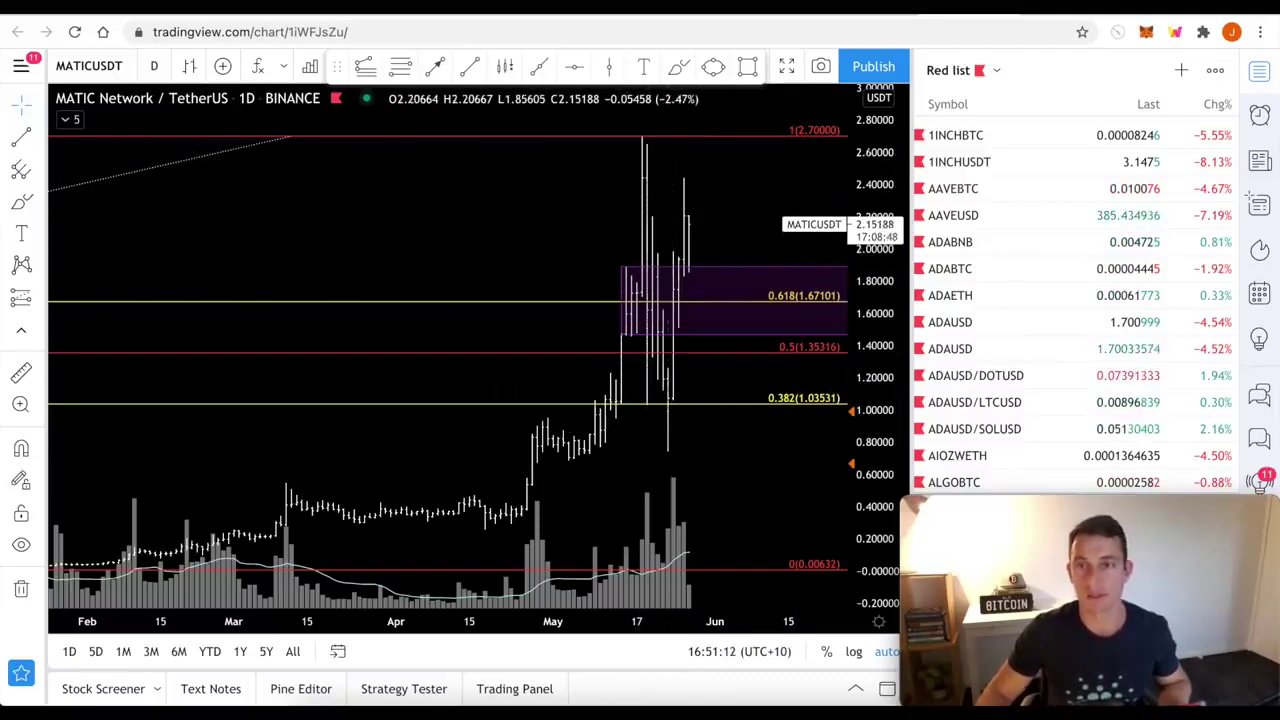
left_click(995, 339)
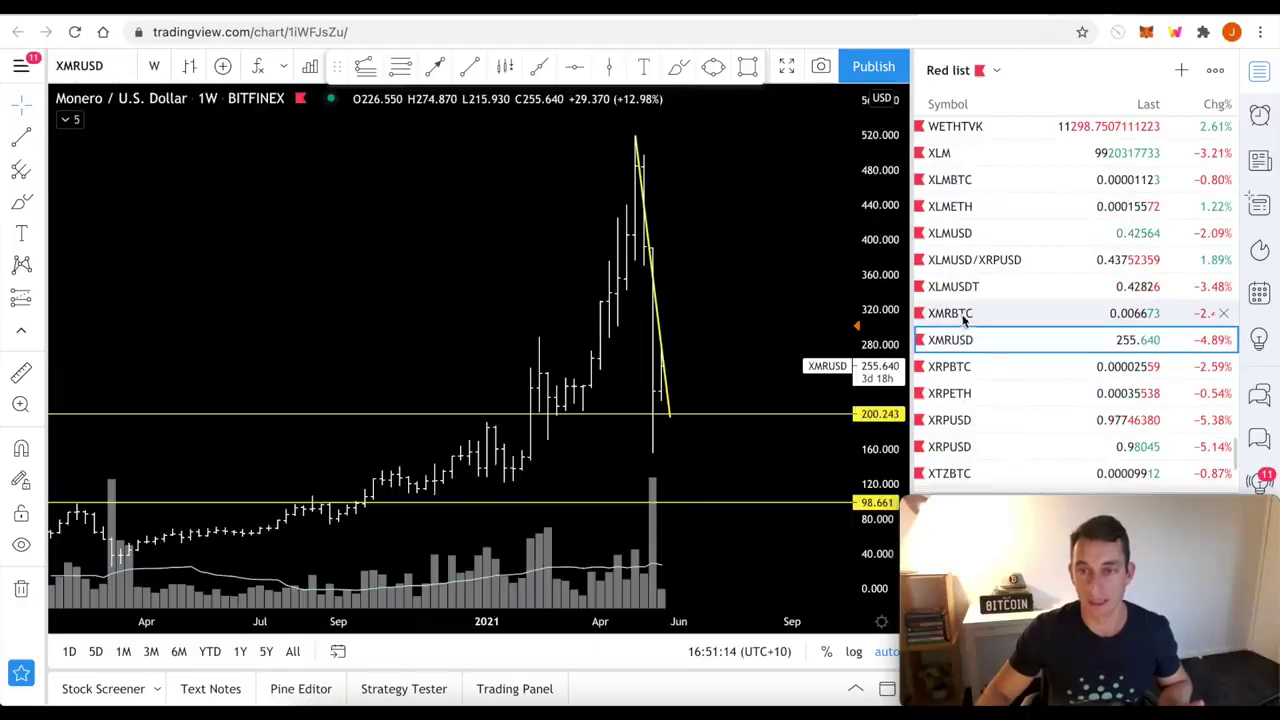
Step: Open Monero/Bitcoin, zoom out, pan 2022 into view, and zoom back in
left_click(987, 314)
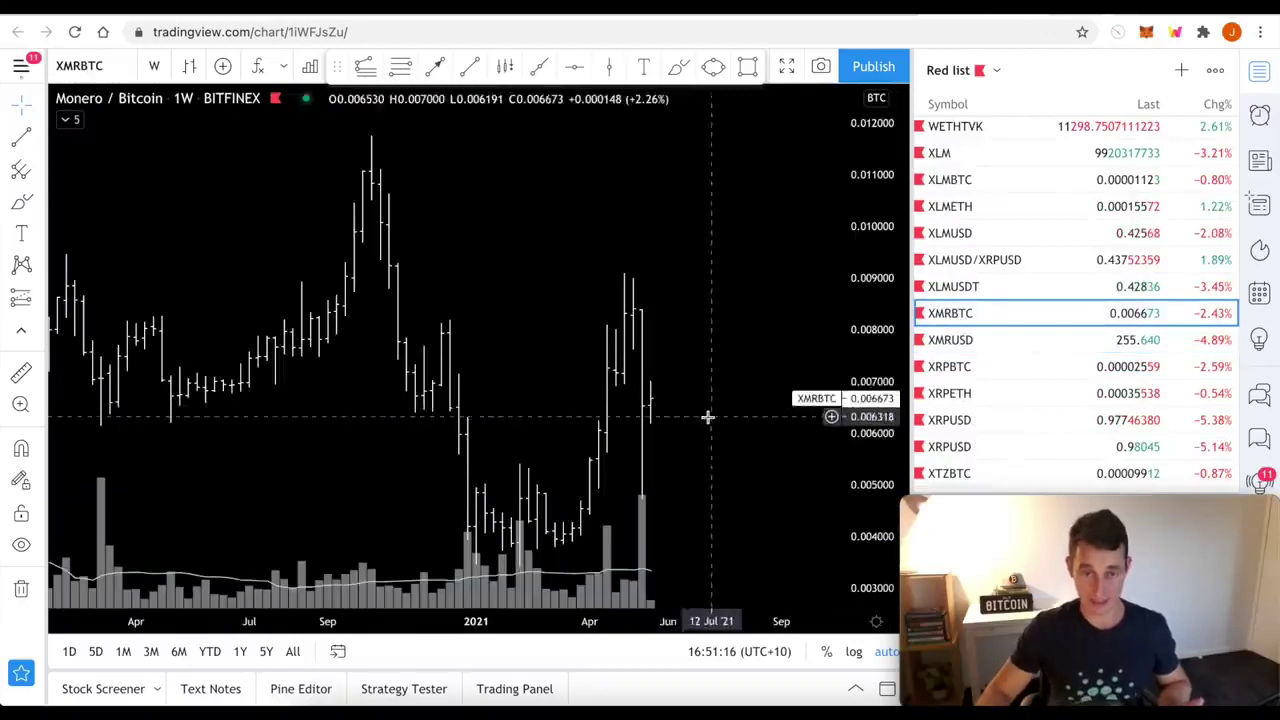
scroll(709, 420, "down", 3)
scroll(710, 418, "down", 3)
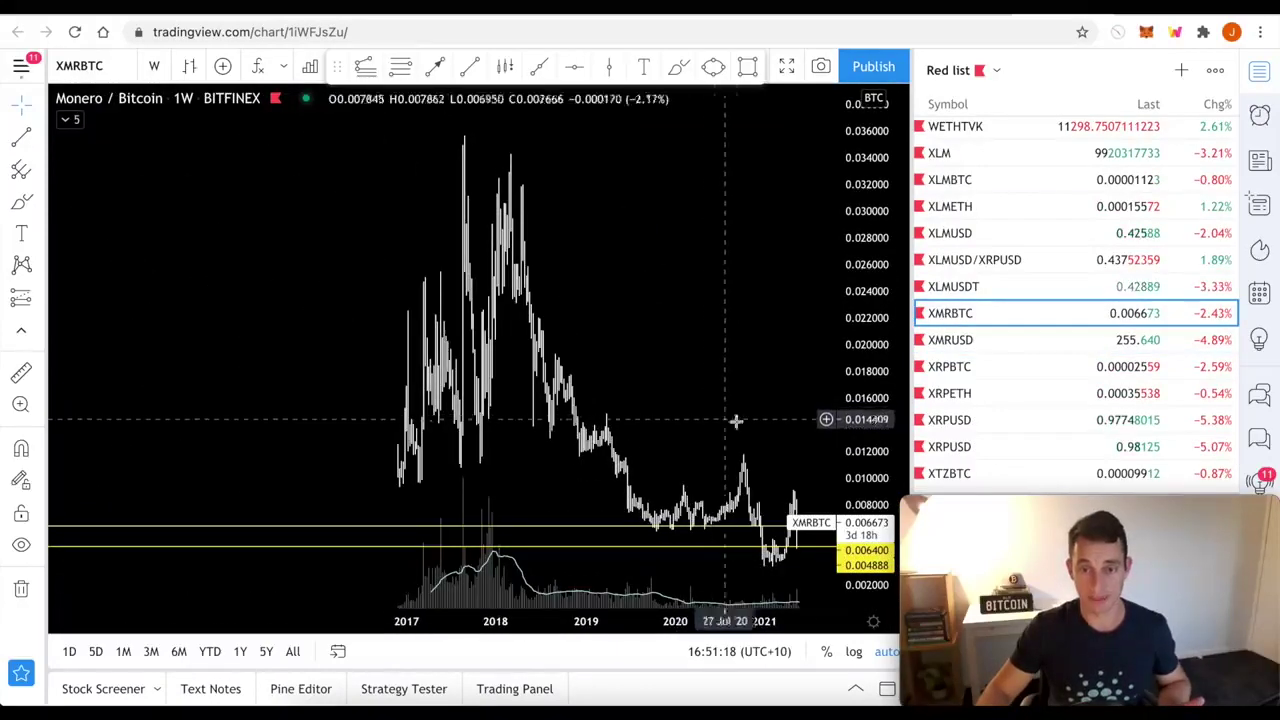
left_click_drag(765, 426, 705, 430)
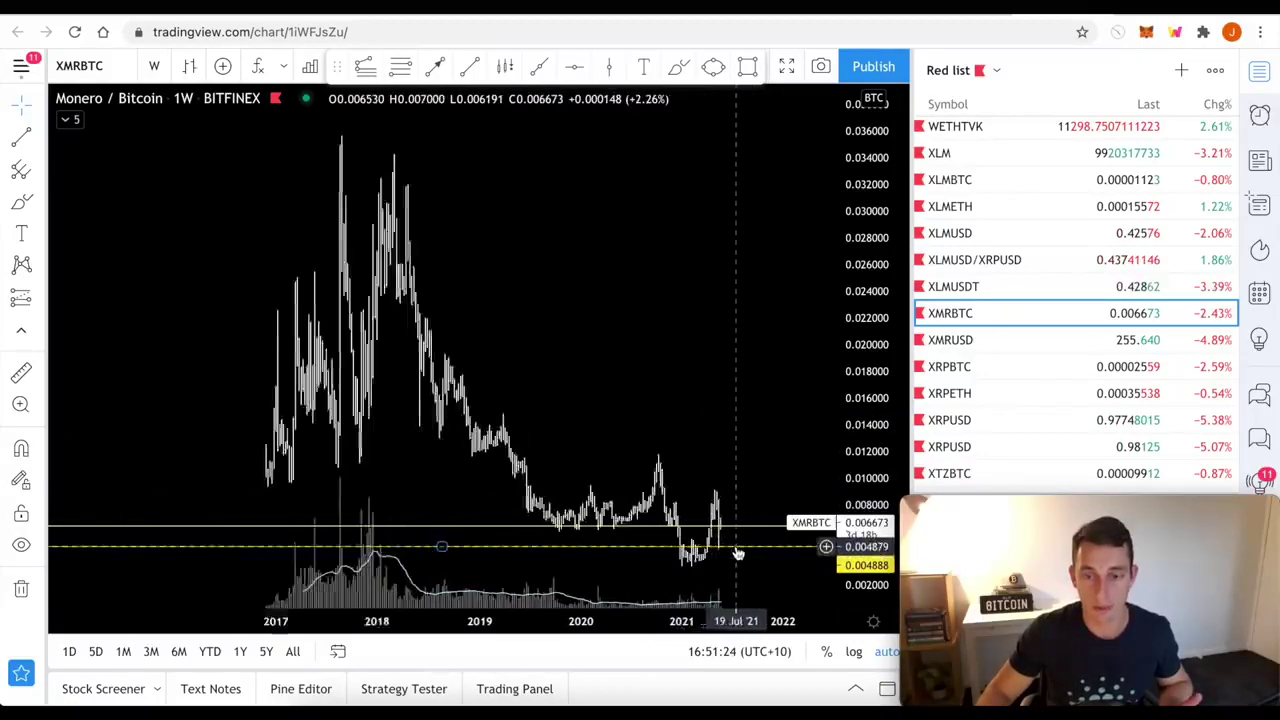
scroll(737, 551, "up", 5)
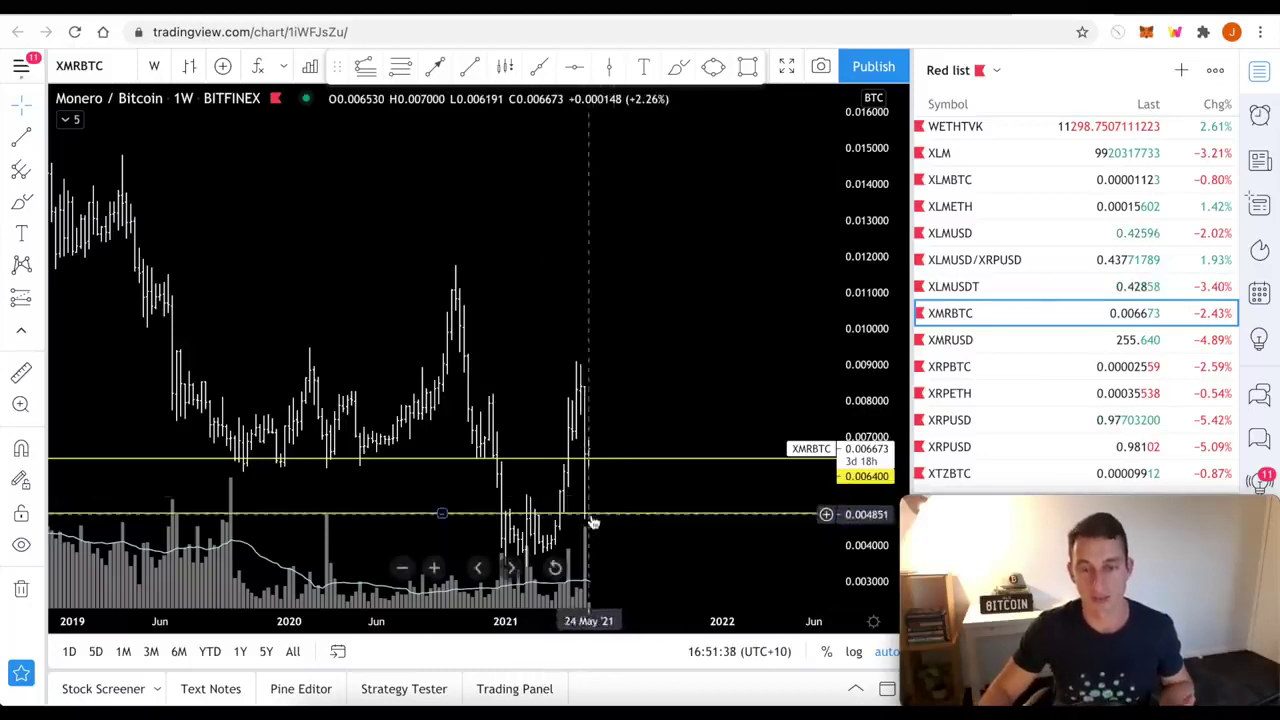
scroll(560, 490, "up", 3)
scroll(524, 410, "up", 2)
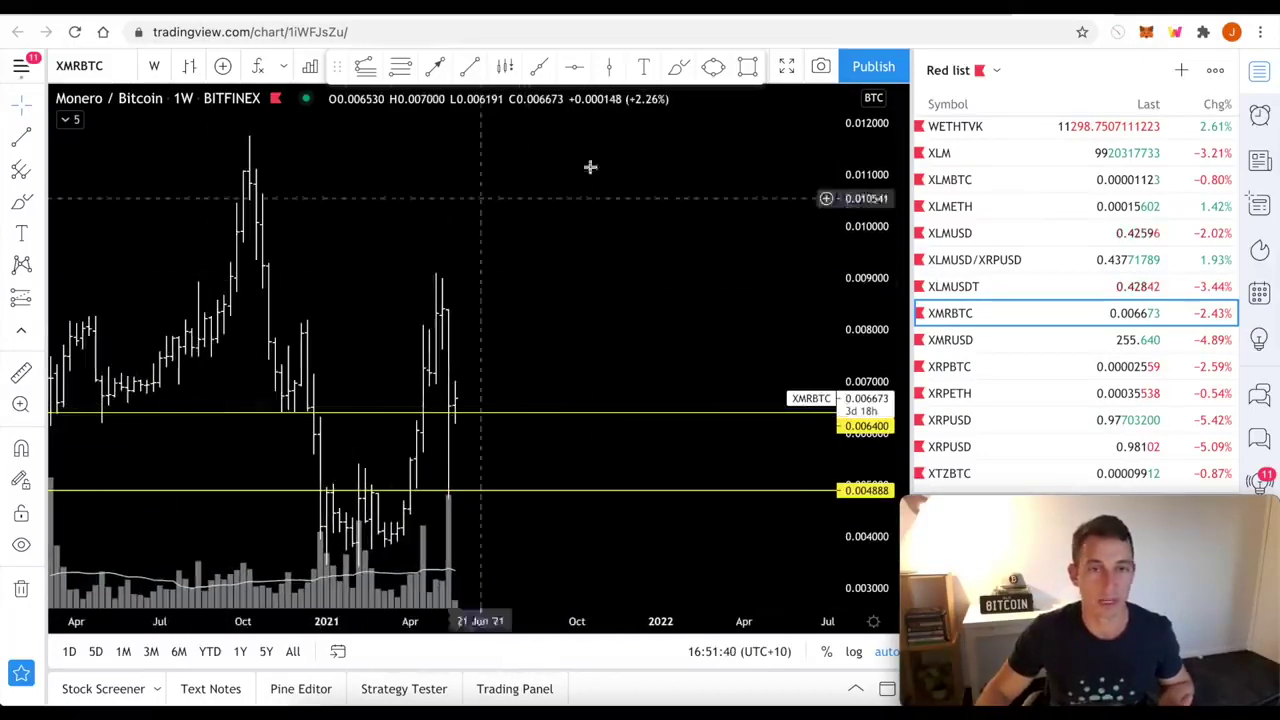
scroll(435, 455, "up", 2)
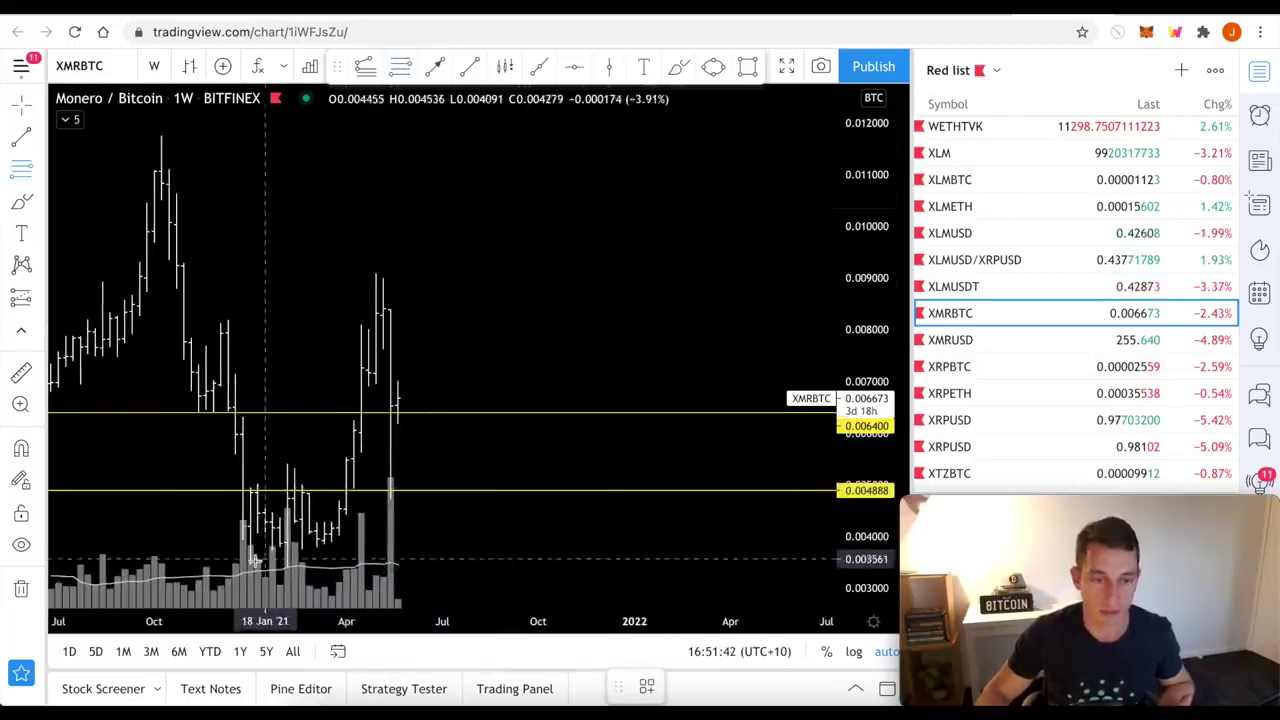
Step: Draw a Fibonacci retracement from the 0.003423 low to the 0.009093 high, then zoom to inspect
left_click(287, 566)
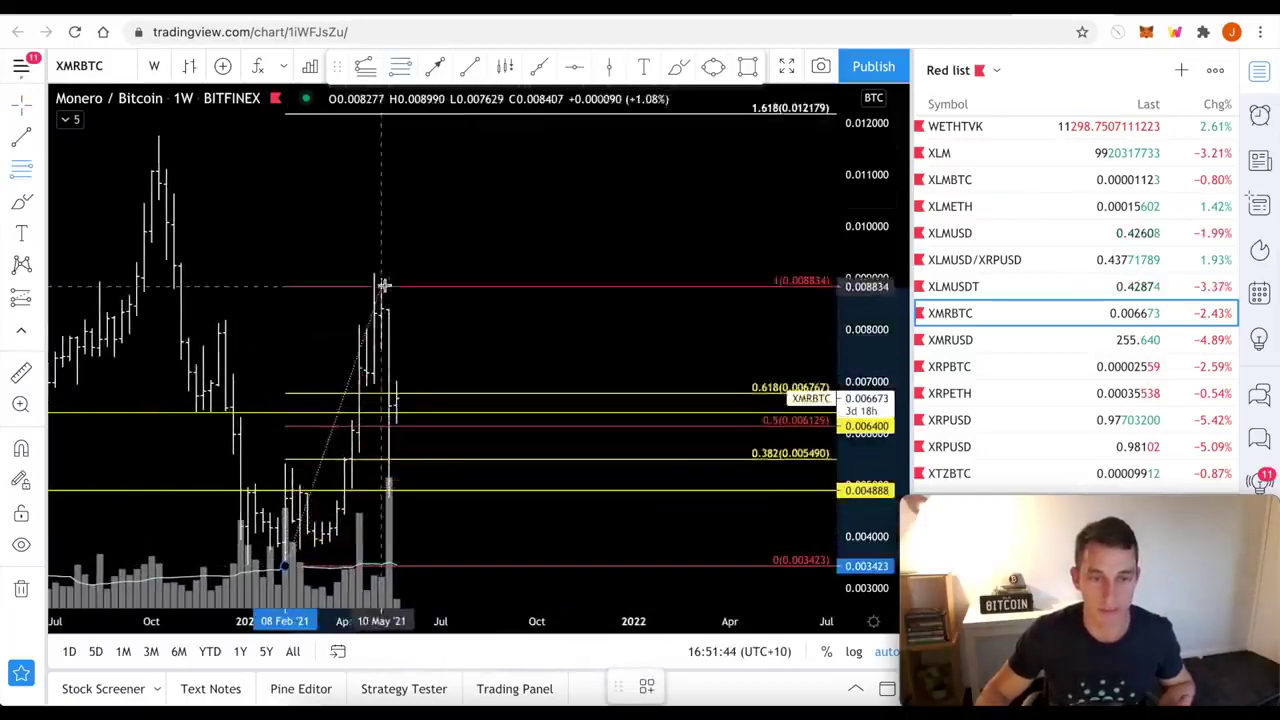
left_click(371, 273)
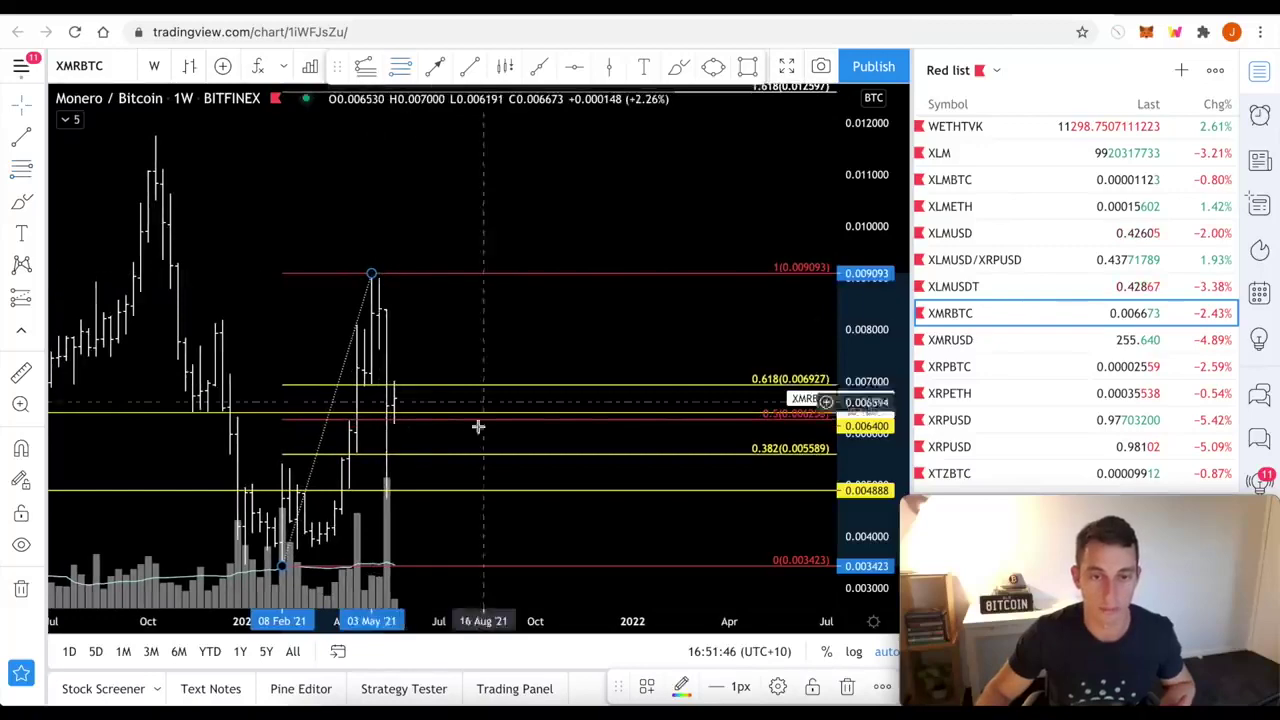
scroll(563, 429, "down", 3)
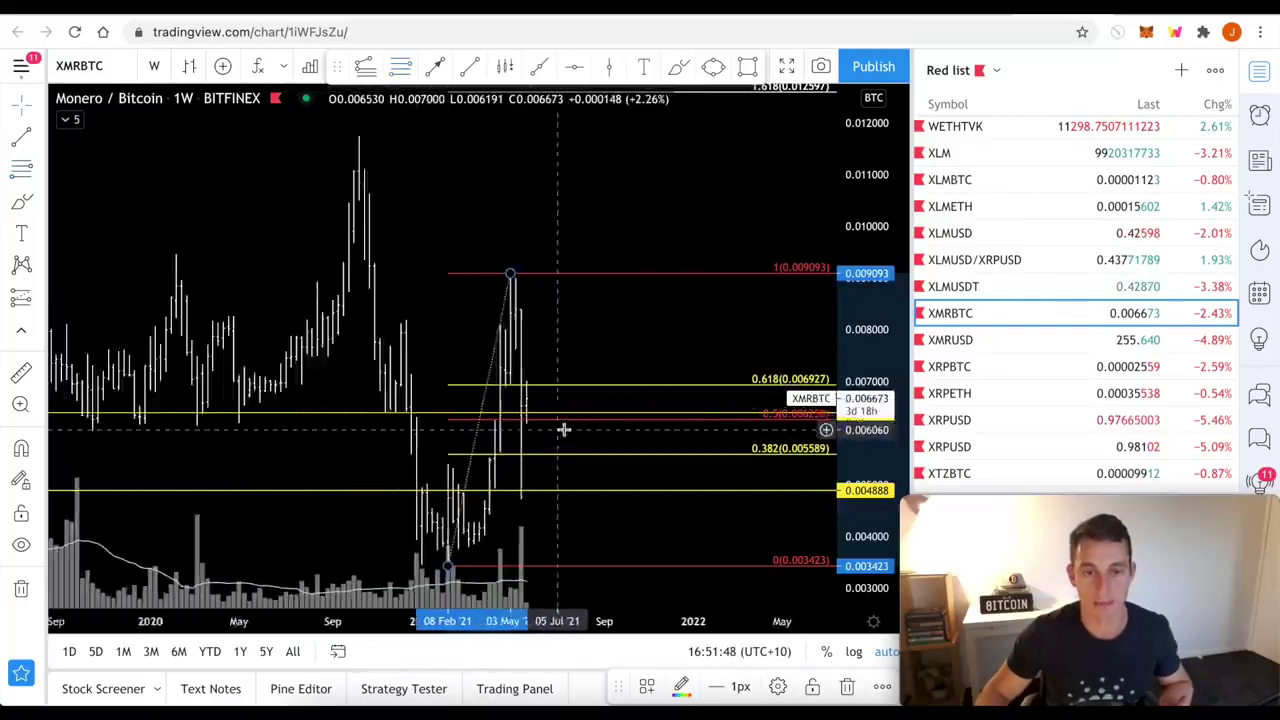
scroll(514, 471, "down", 3)
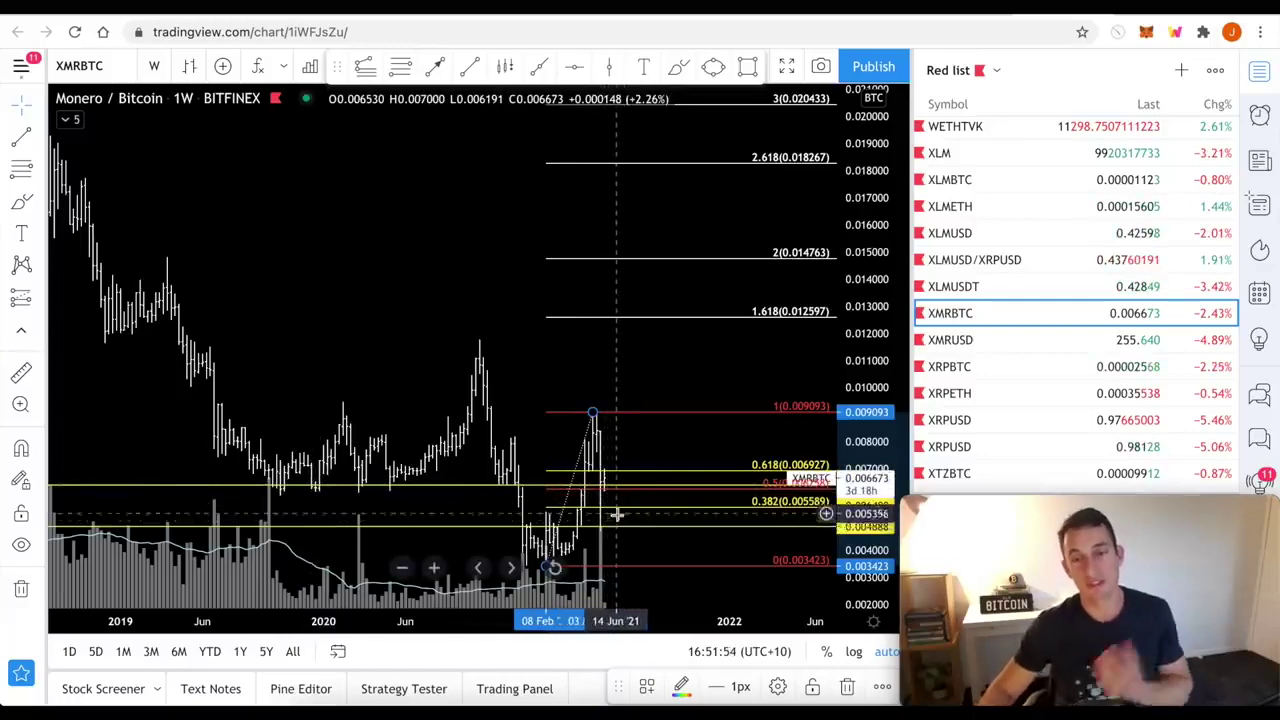
scroll(615, 487, "down", 3)
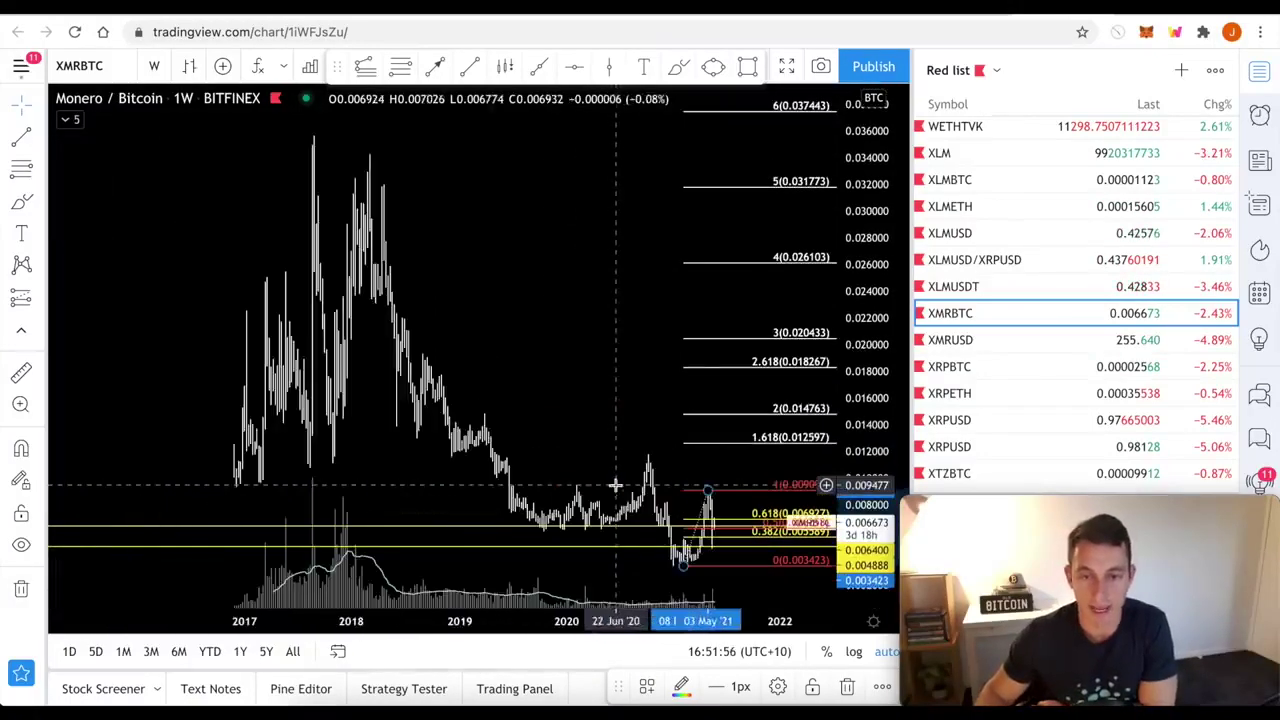
scroll(615, 487, "up", 2)
scroll(655, 495, "up", 3)
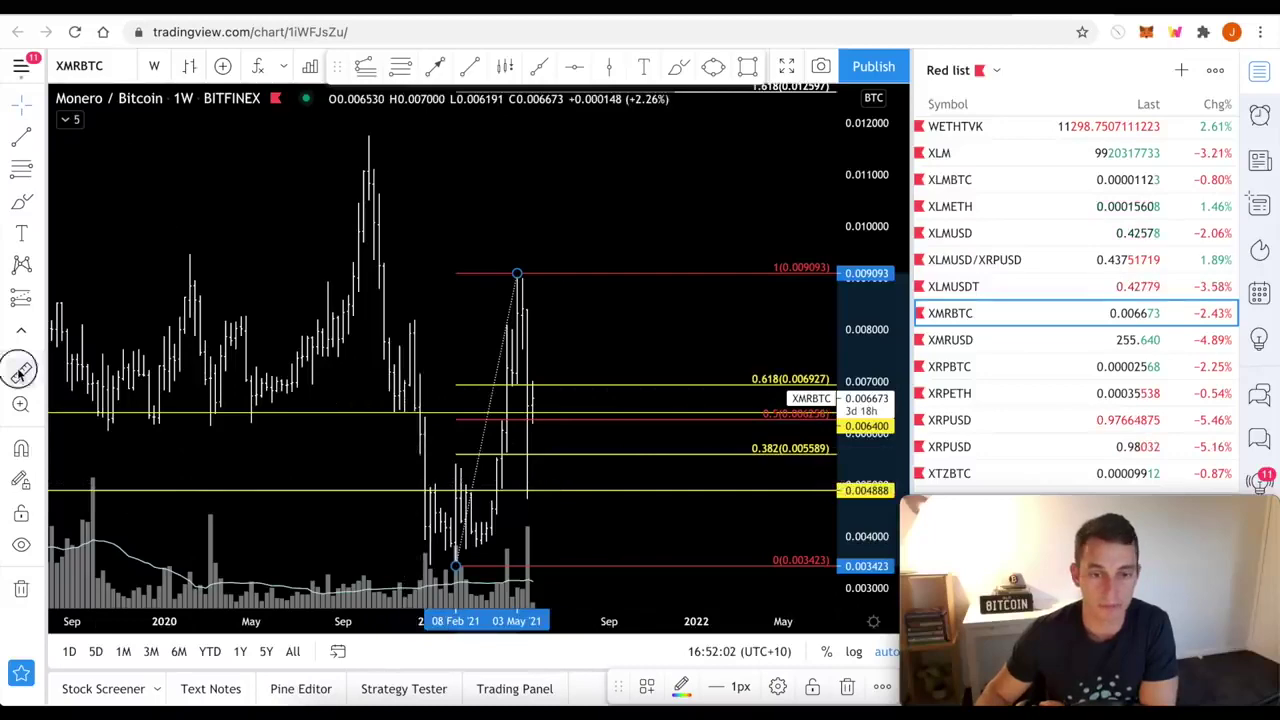
scroll(600, 520, "down", 5)
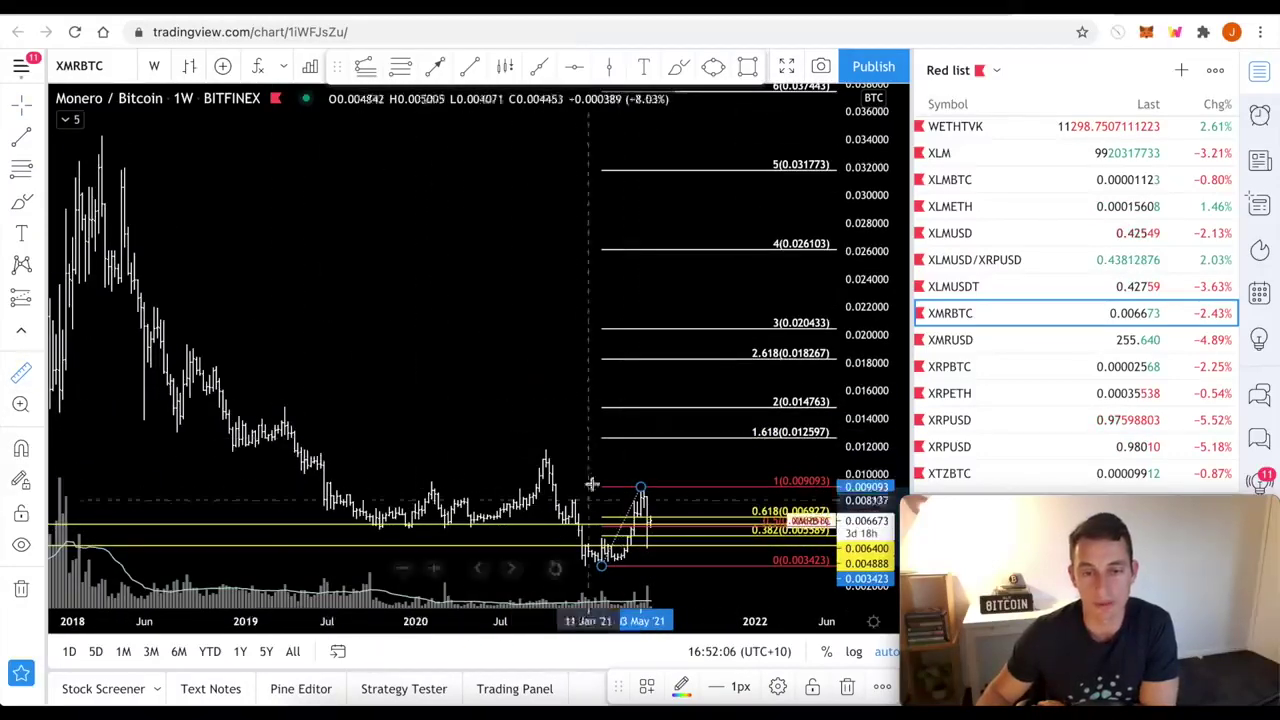
scroll(600, 500, "up", 2)
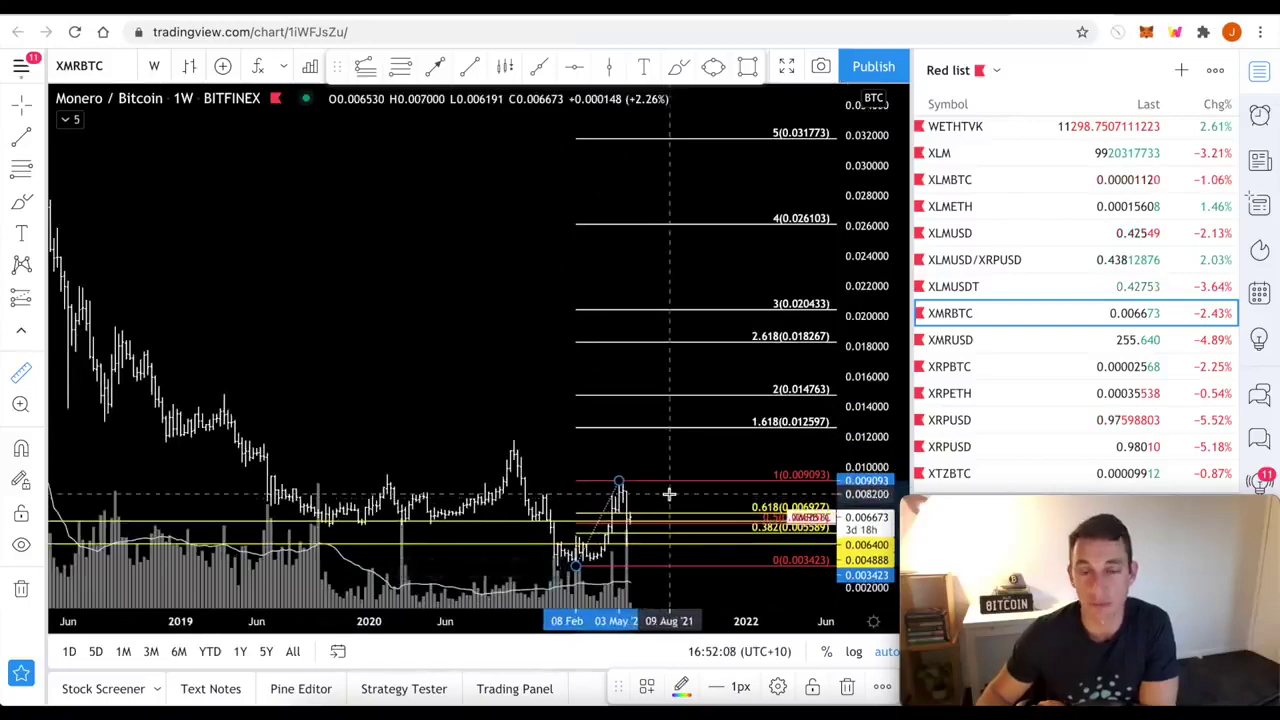
scroll(665, 493, "up", 2)
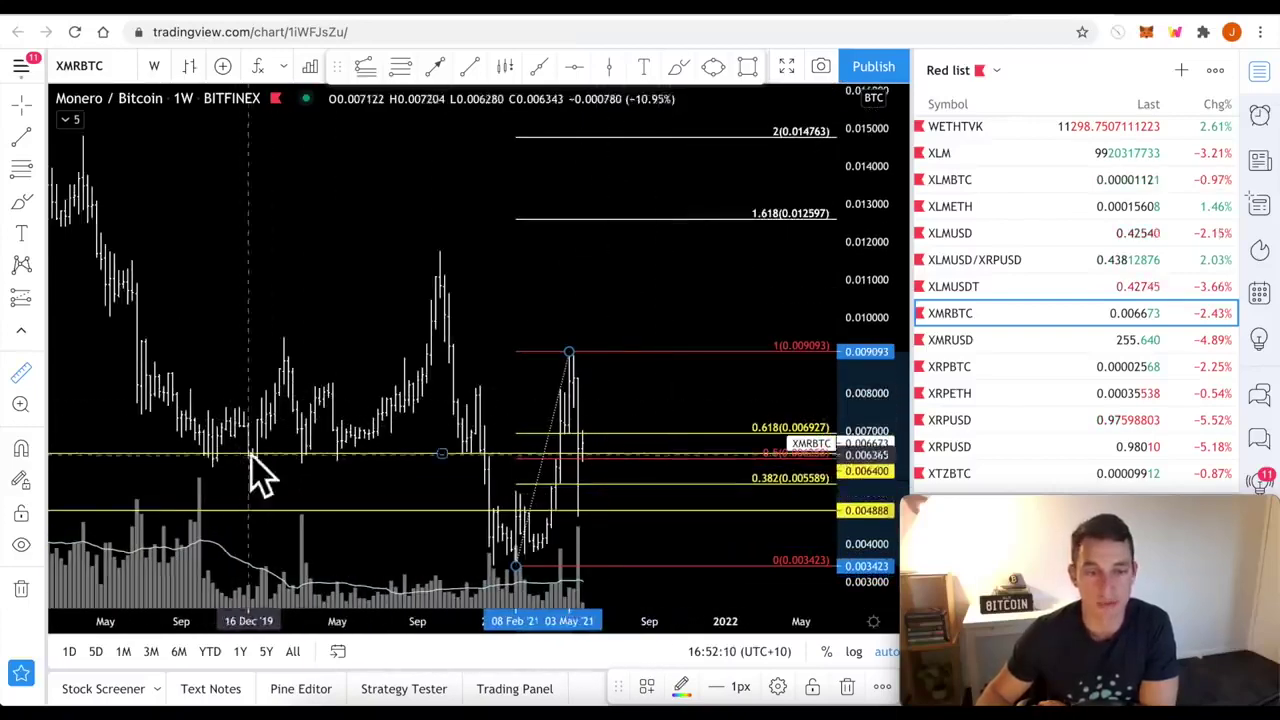
Step: Measure the 89.54% rise over 52 bars from the Oct '19 low to the Oct '20 peak on Monero/Bitcoin
mouse_move(210, 458)
left_mouse_down()
mouse_move(355, 440)
mouse_move(445, 288)
mouse_move(442, 256)
left_mouse_up()
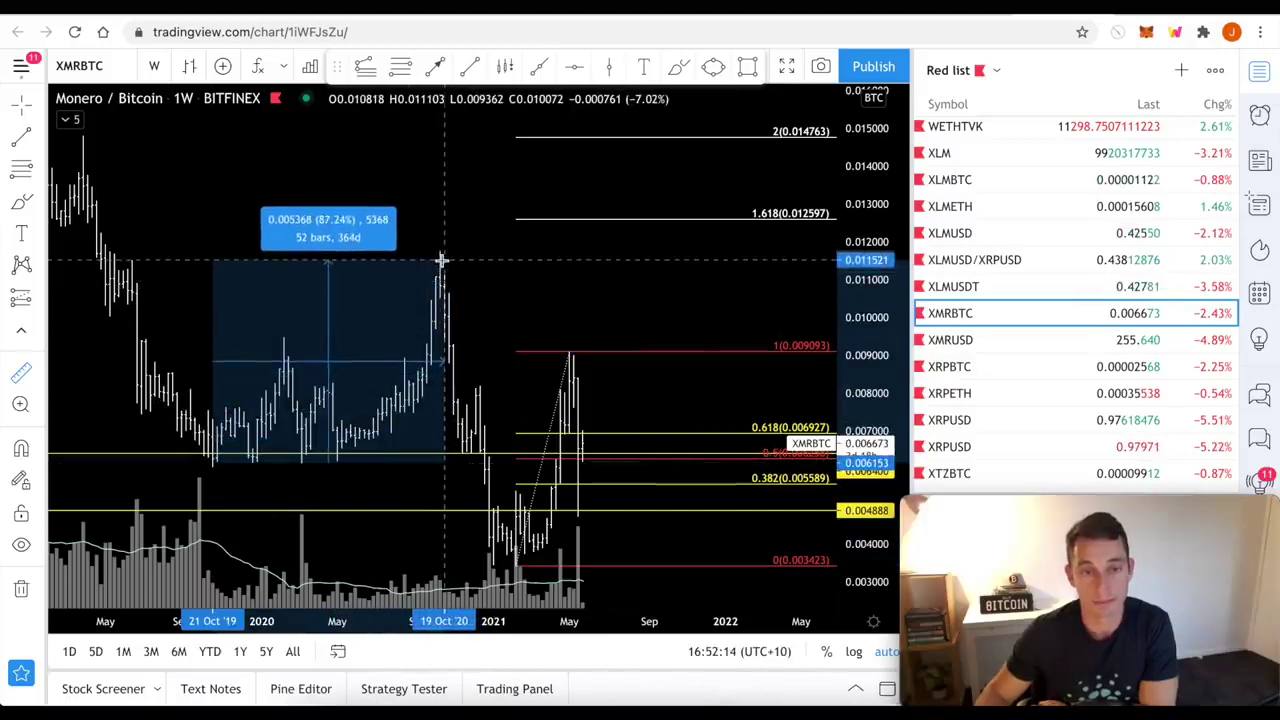
left_click(444, 256)
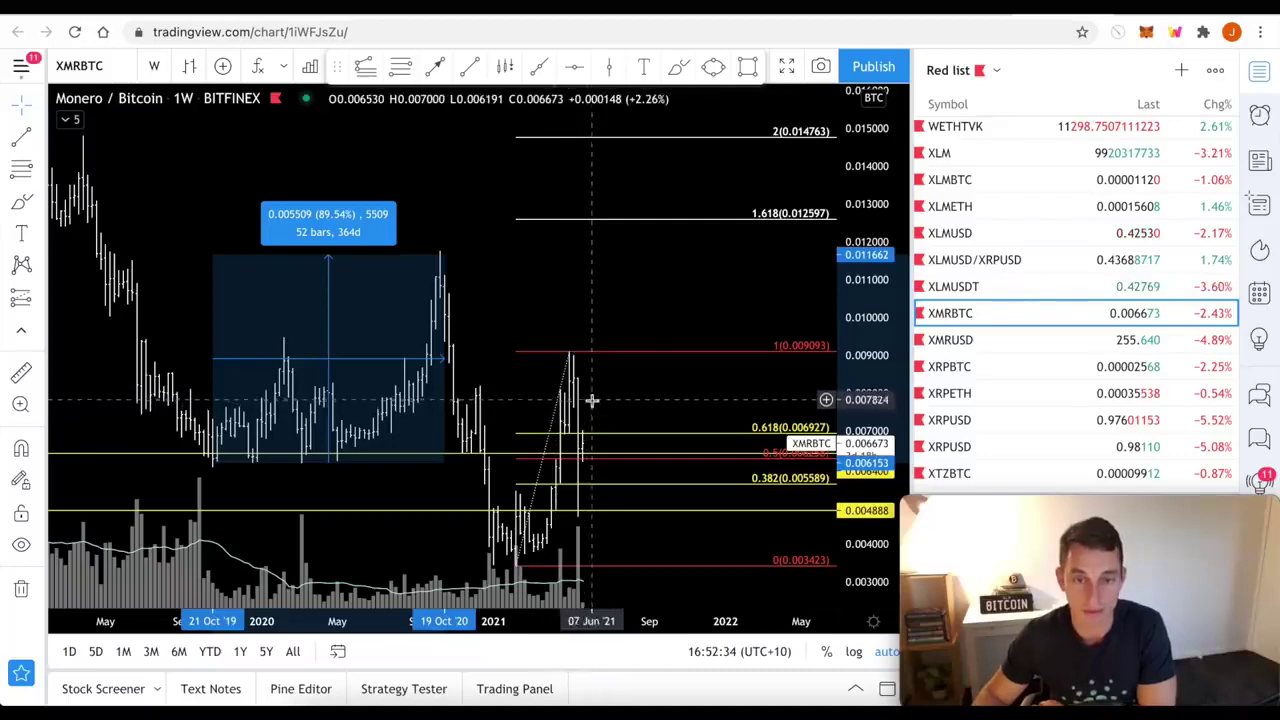
scroll(590, 400, "up", 2)
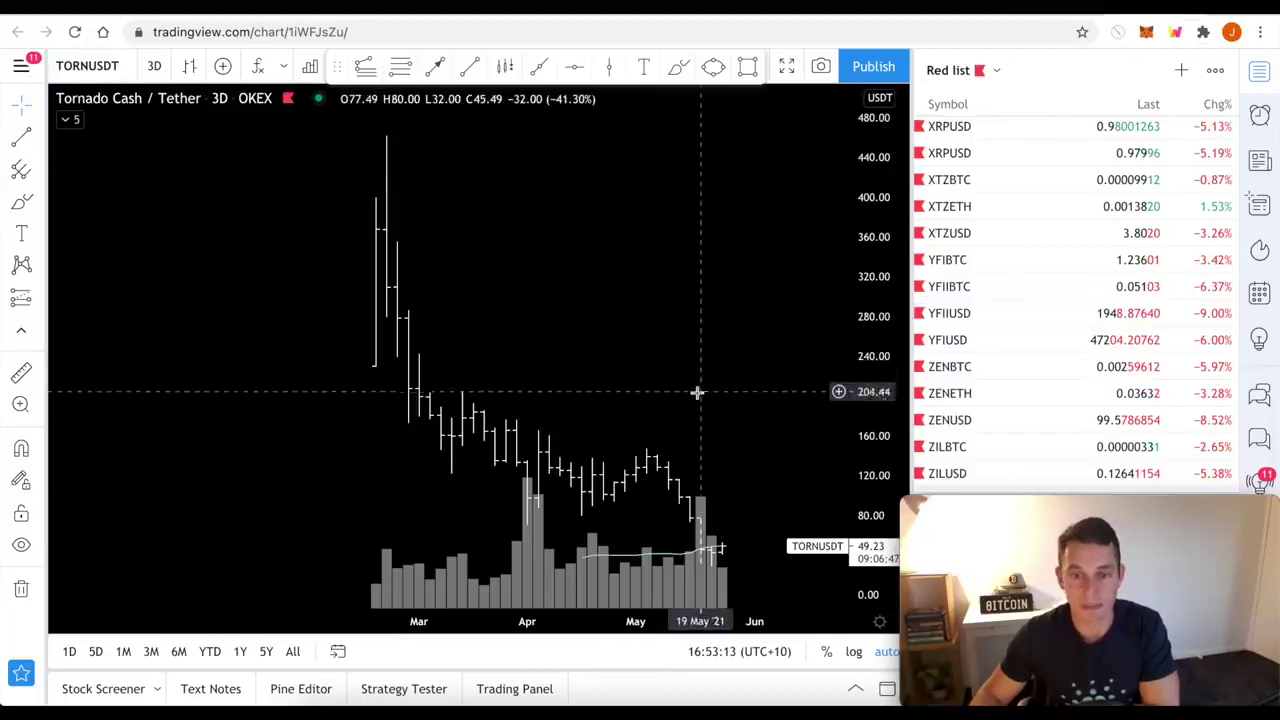
scroll(709, 377, "up", 3)
scroll(666, 380, "up", 2)
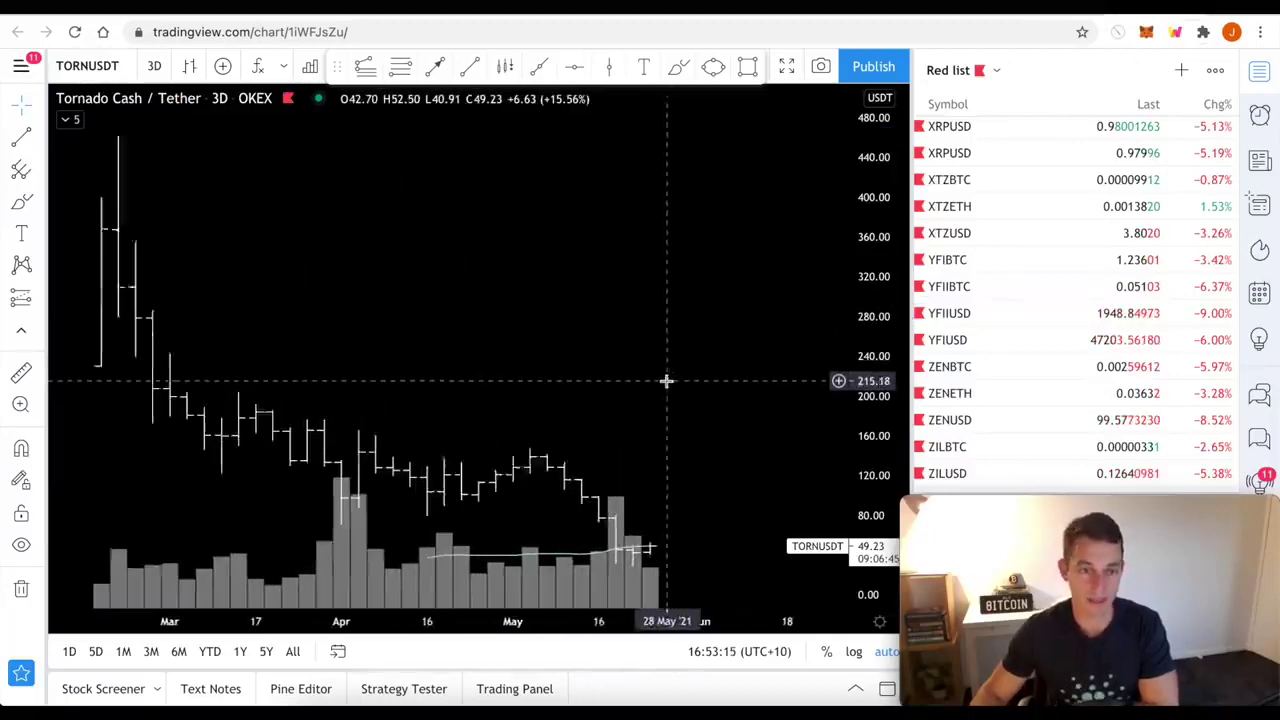
scroll(663, 380, "up", 1)
scroll(664, 381, "down", 1)
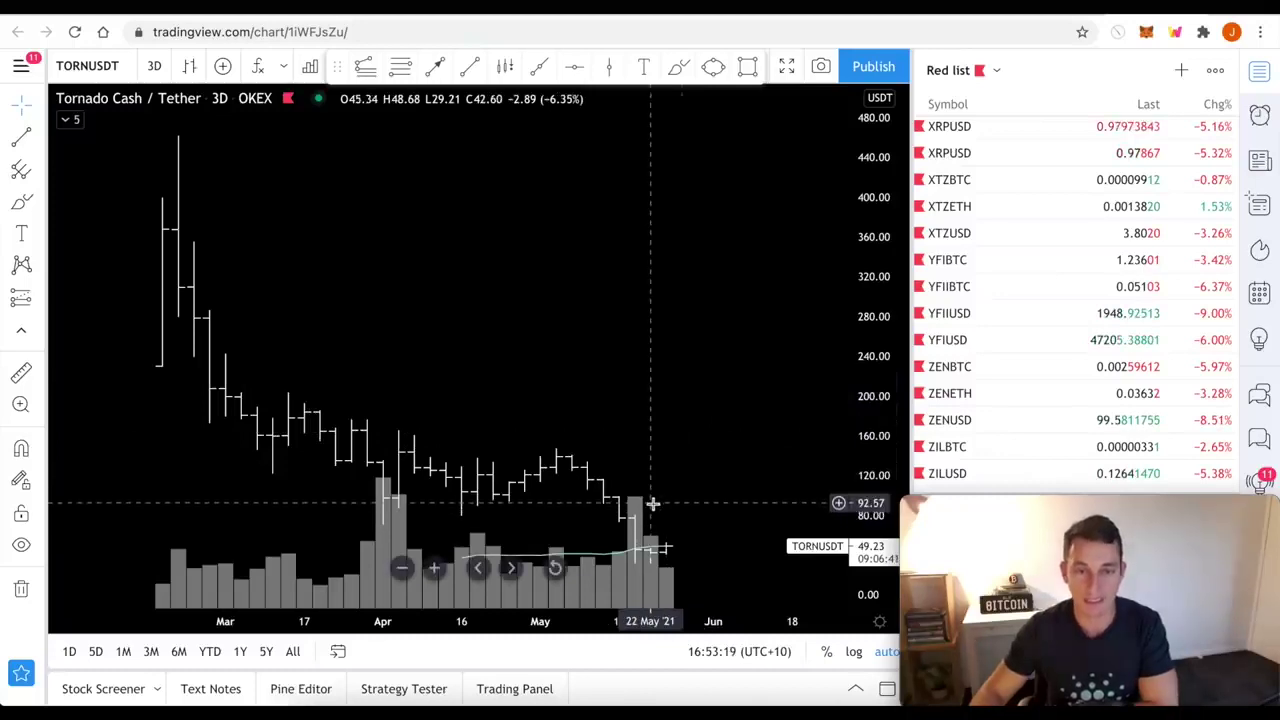
scroll(655, 505, "down", 1)
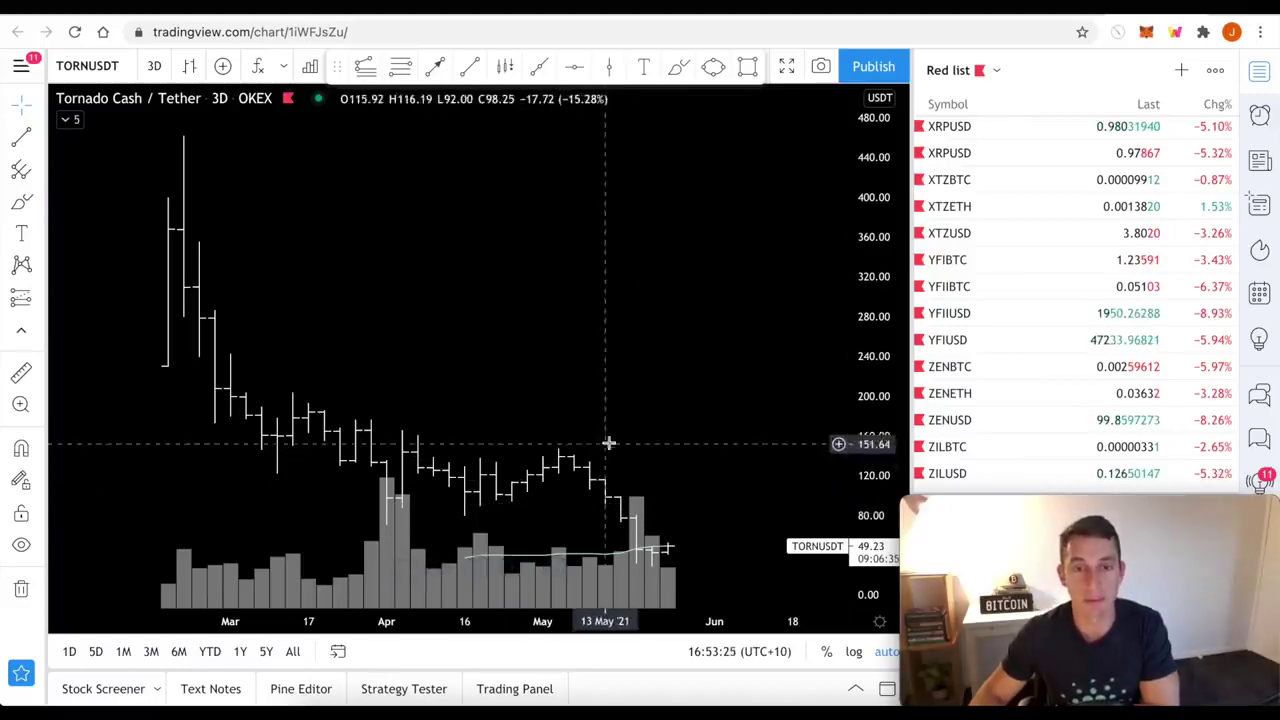
scroll(545, 415, "up", 2)
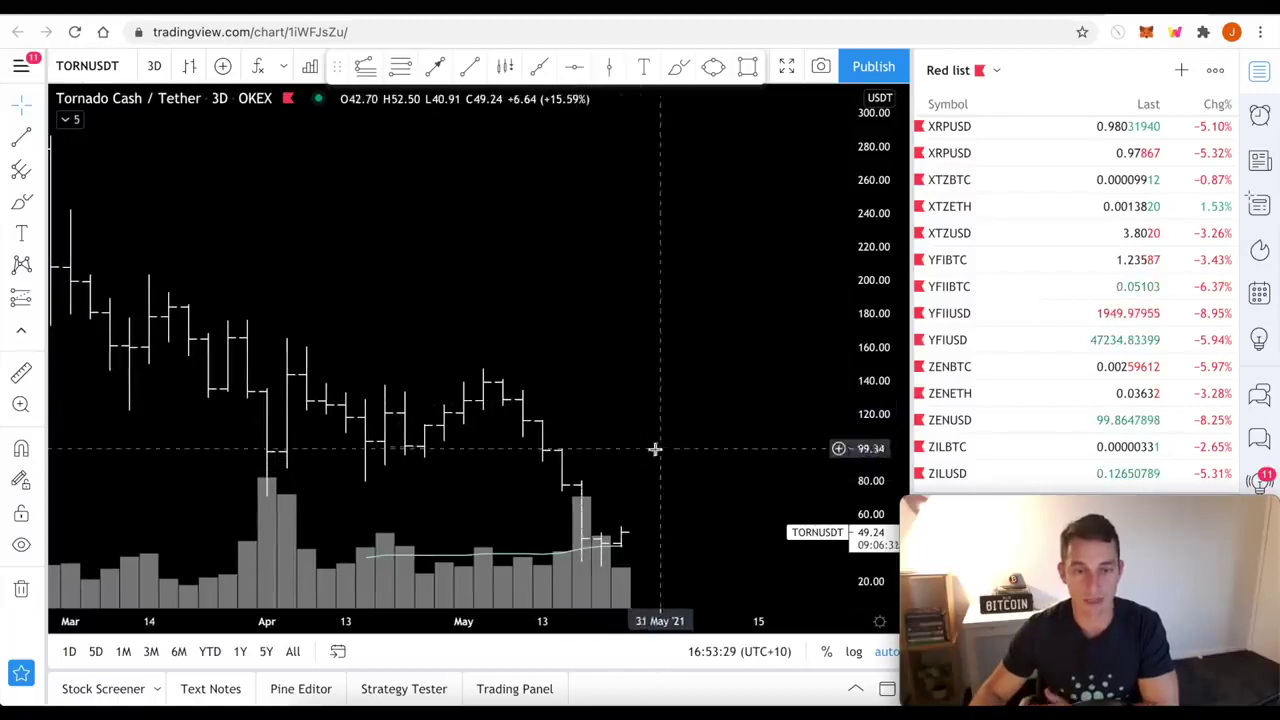
scroll(660, 440, "down", 3)
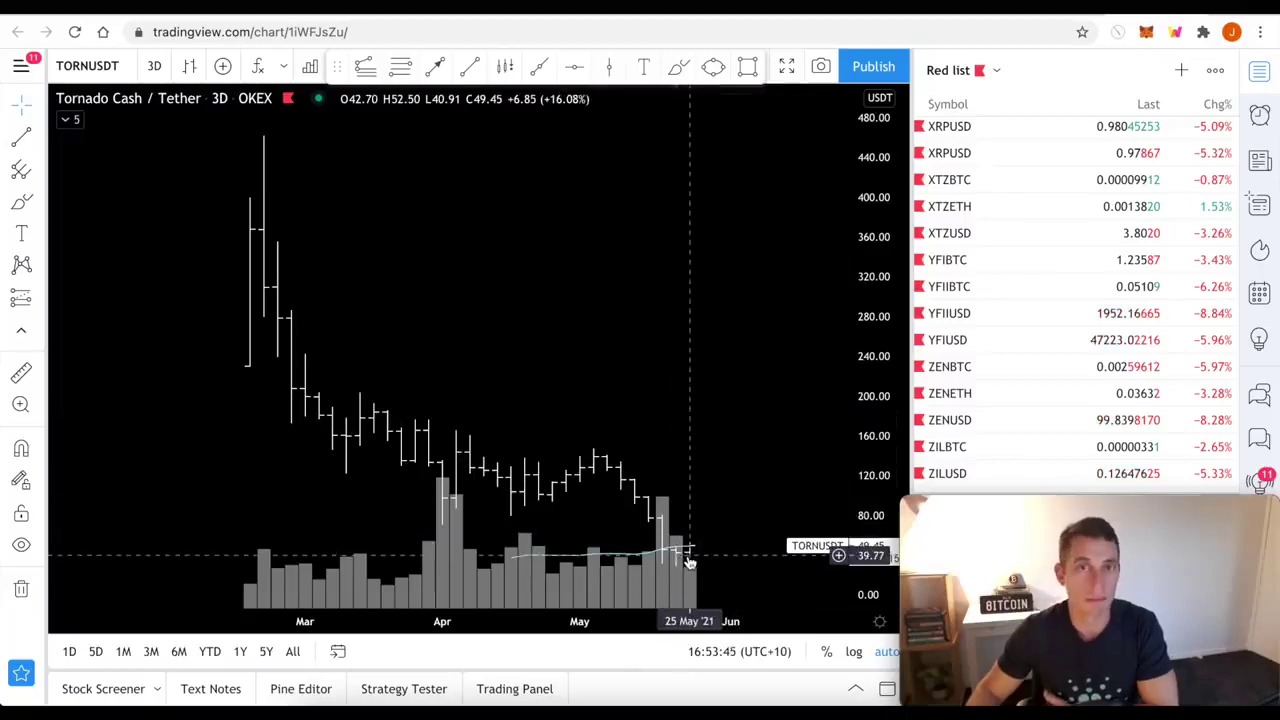
scroll(697, 538, "up", 3)
scroll(697, 538, "up", 3)
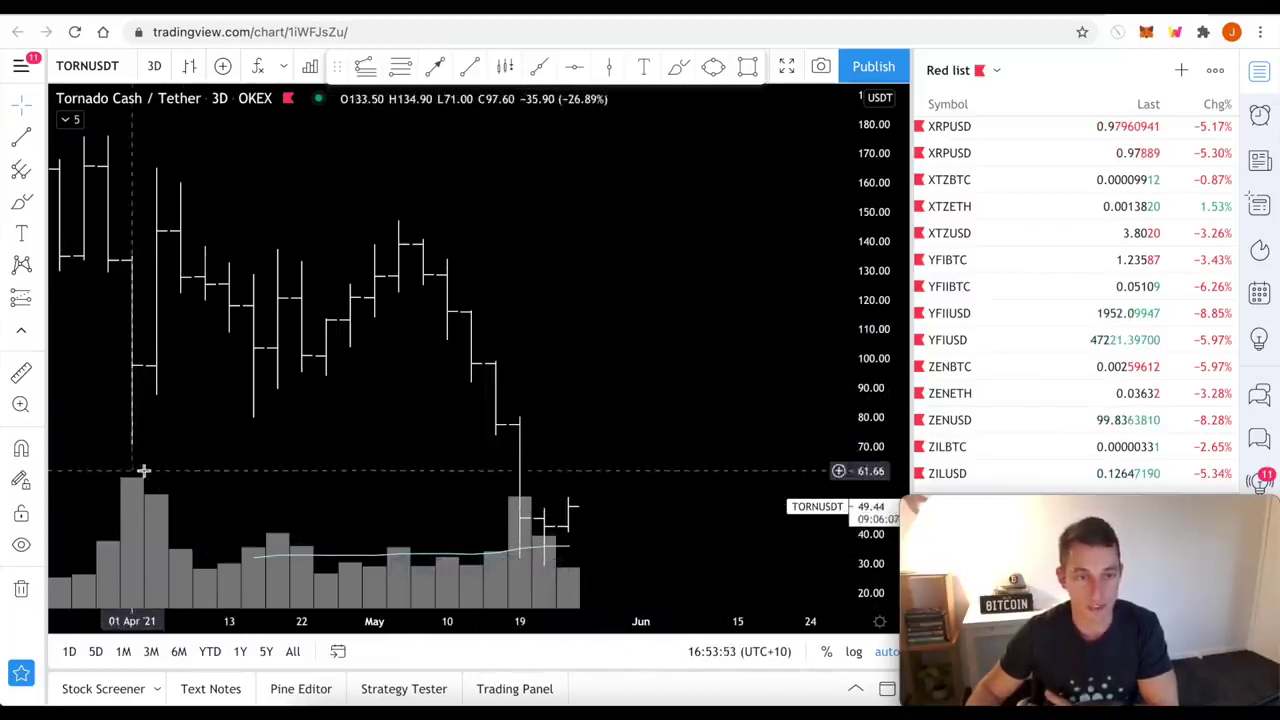
scroll(583, 483, "left", 1)
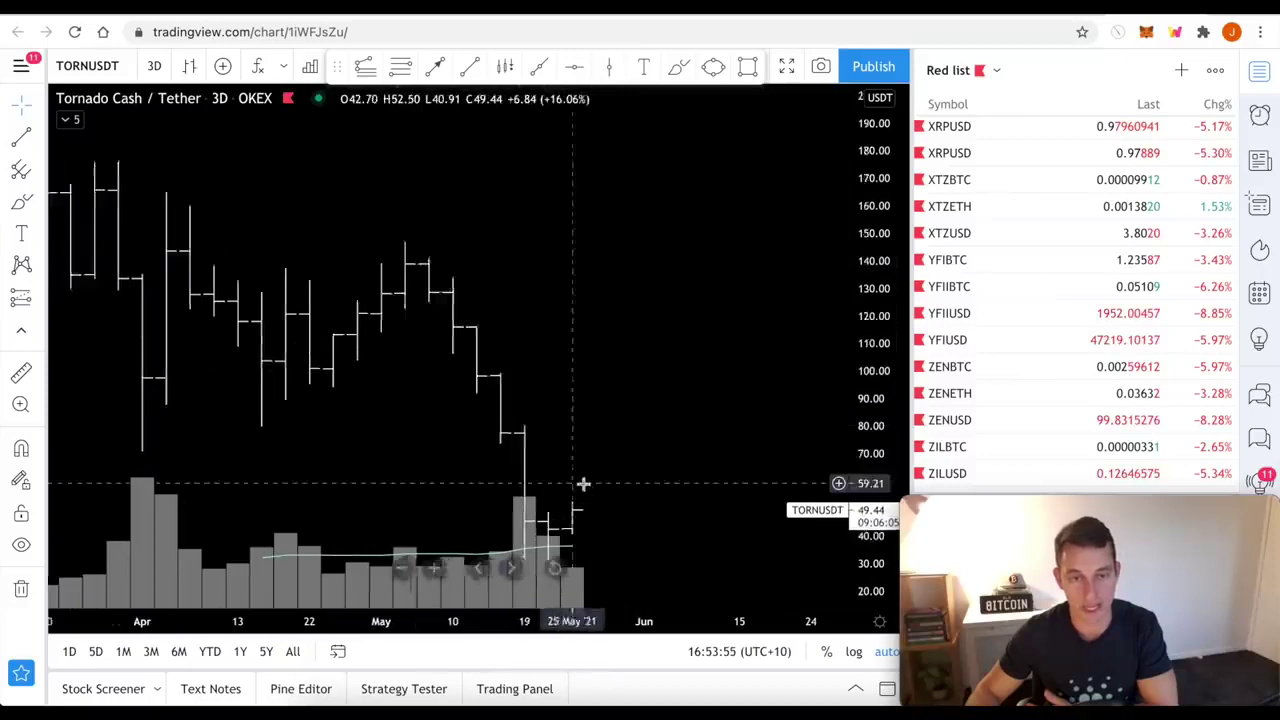
scroll(583, 483, "down", 2)
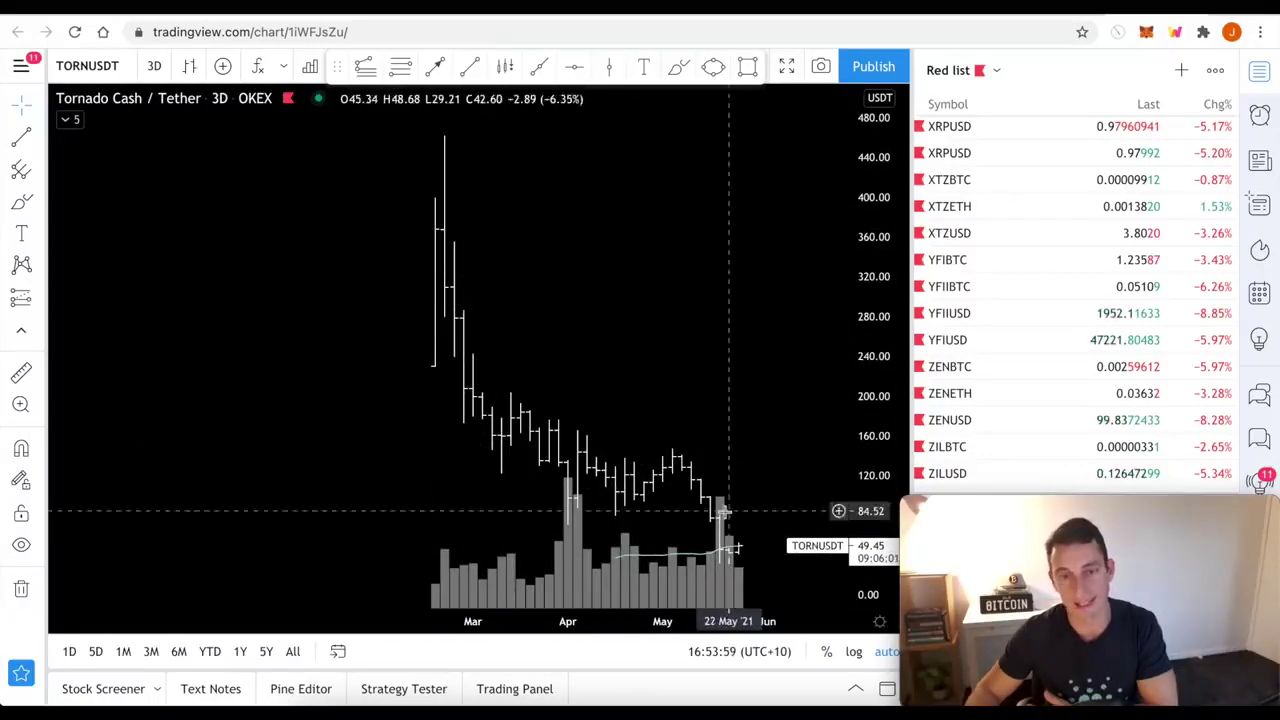
scroll(701, 449, "up", 1)
scroll(701, 449, "up", 1)
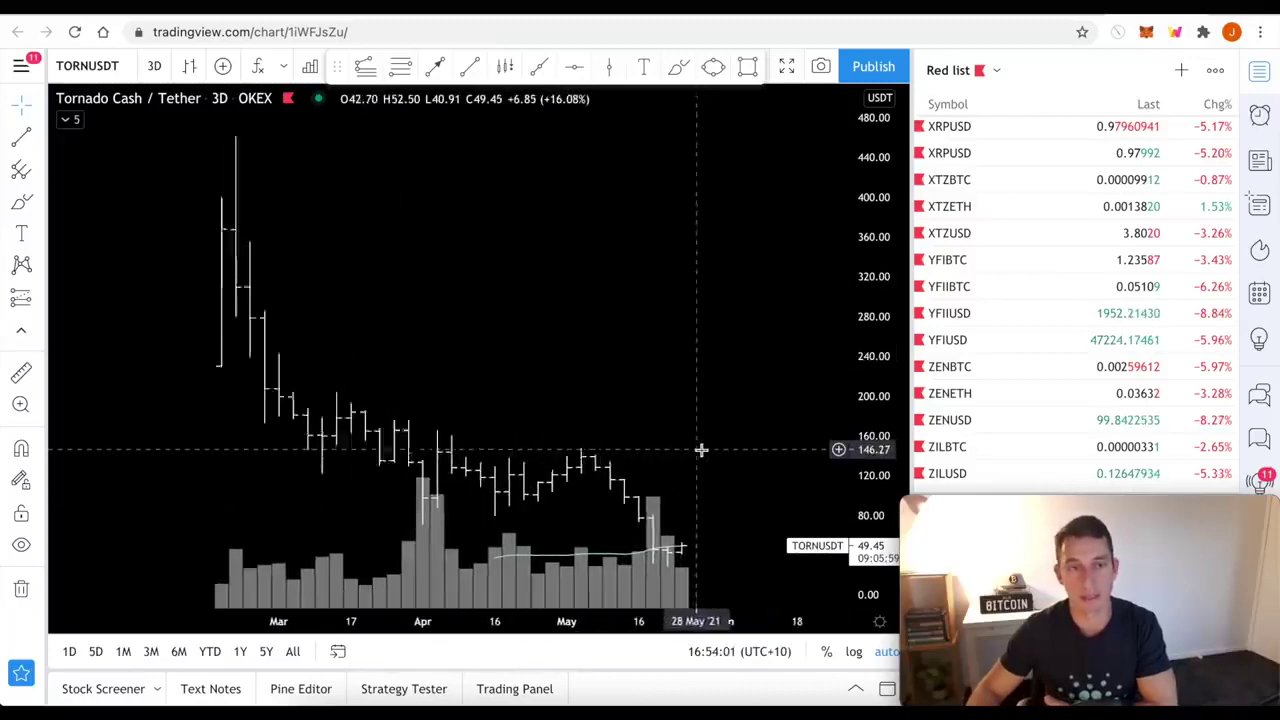
scroll(701, 449, "up", 1)
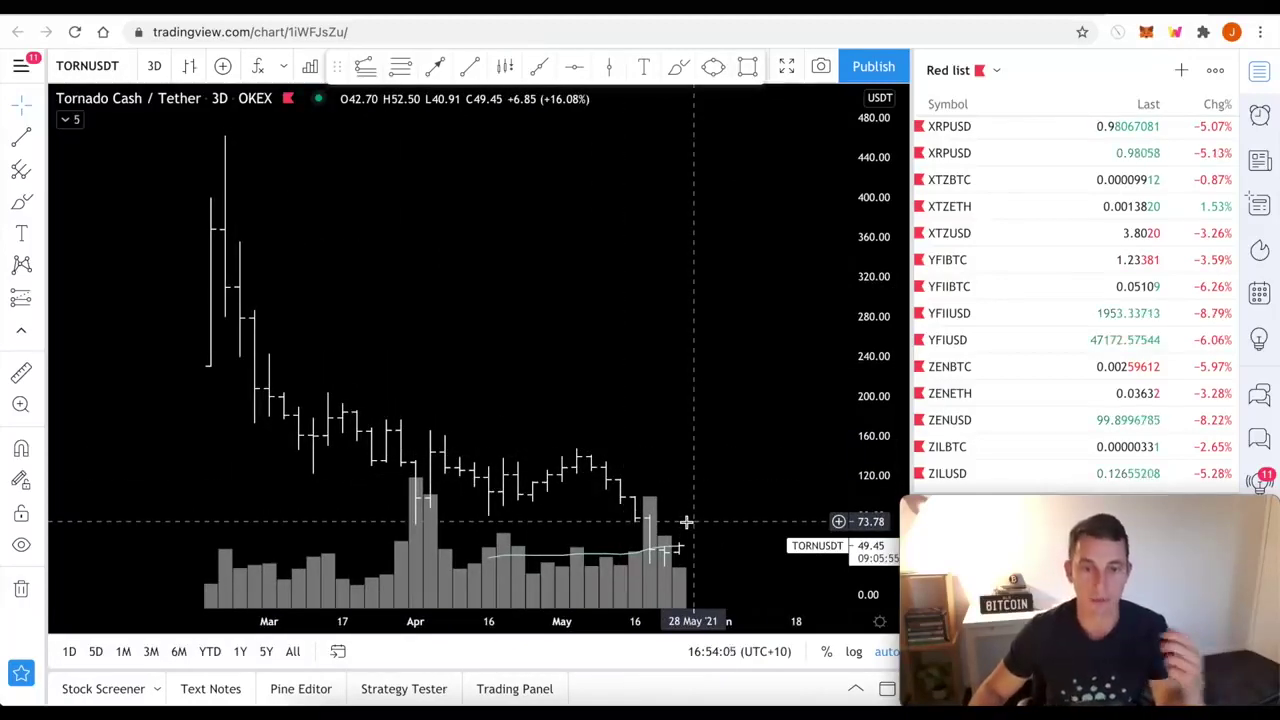
scroll(662, 479, "up", 1)
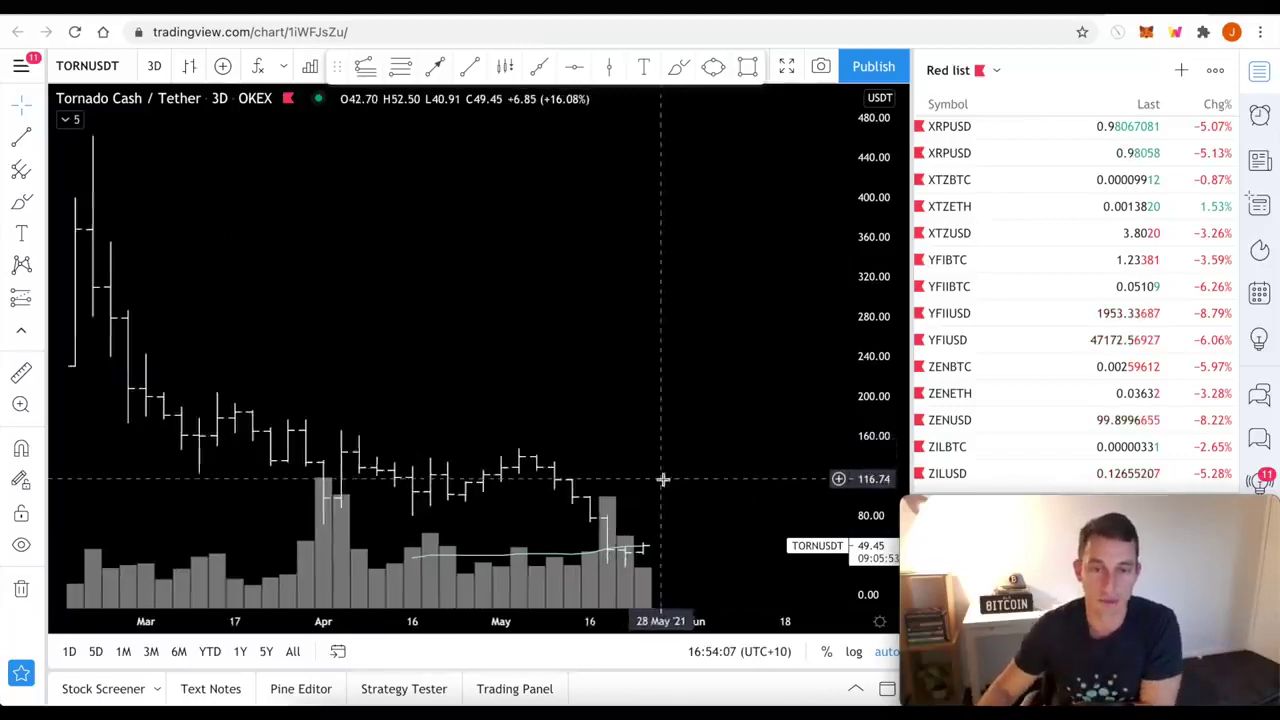
scroll(672, 475, "up", 1)
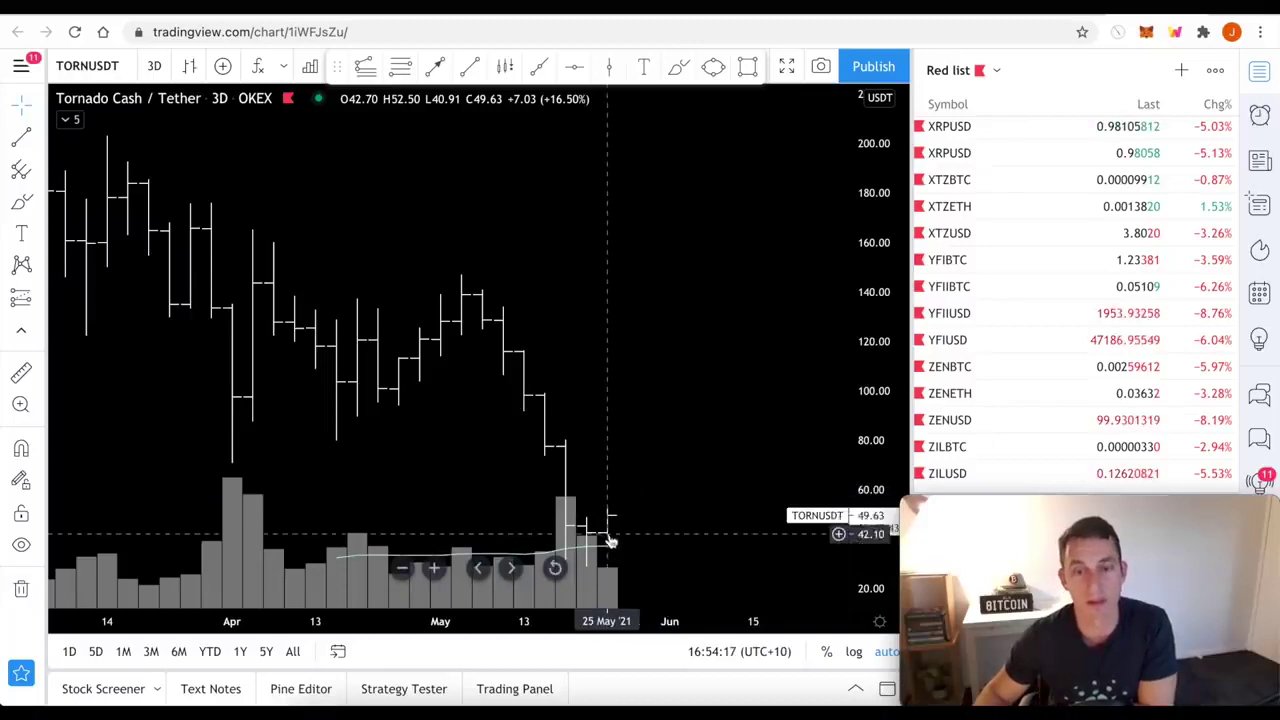
scroll(667, 480, "down", 3)
scroll(690, 440, "down", 2)
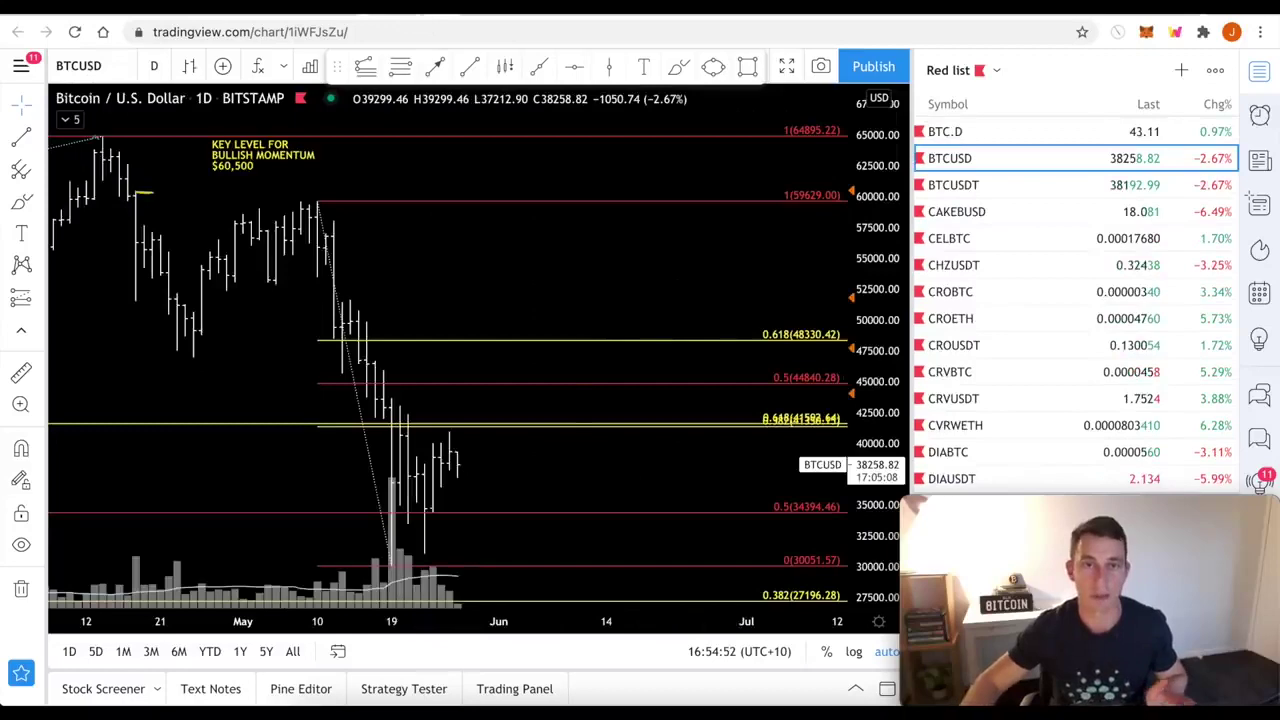
Step: Zoom the Bitcoin/U.S. Dollar daily chart out and back in to frame February–July 2021
scroll(569, 391, "down", 3)
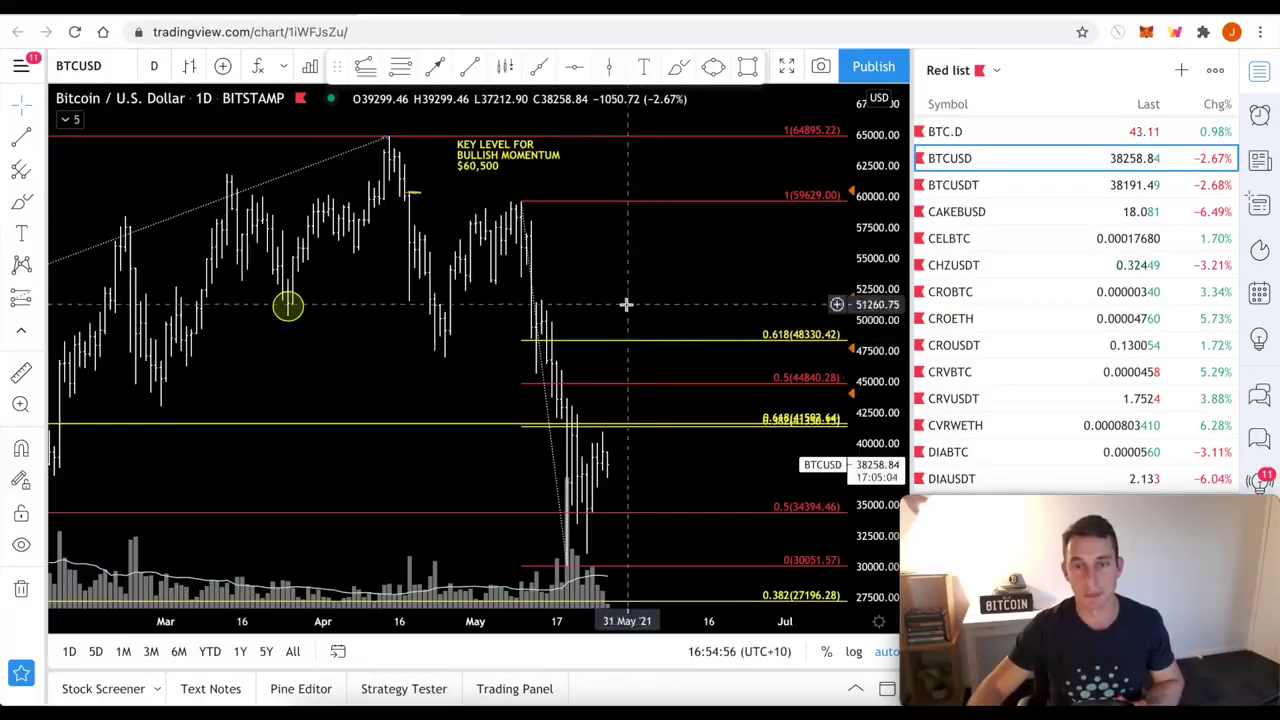
scroll(703, 497, "down", 2)
scroll(703, 497, "down", 2)
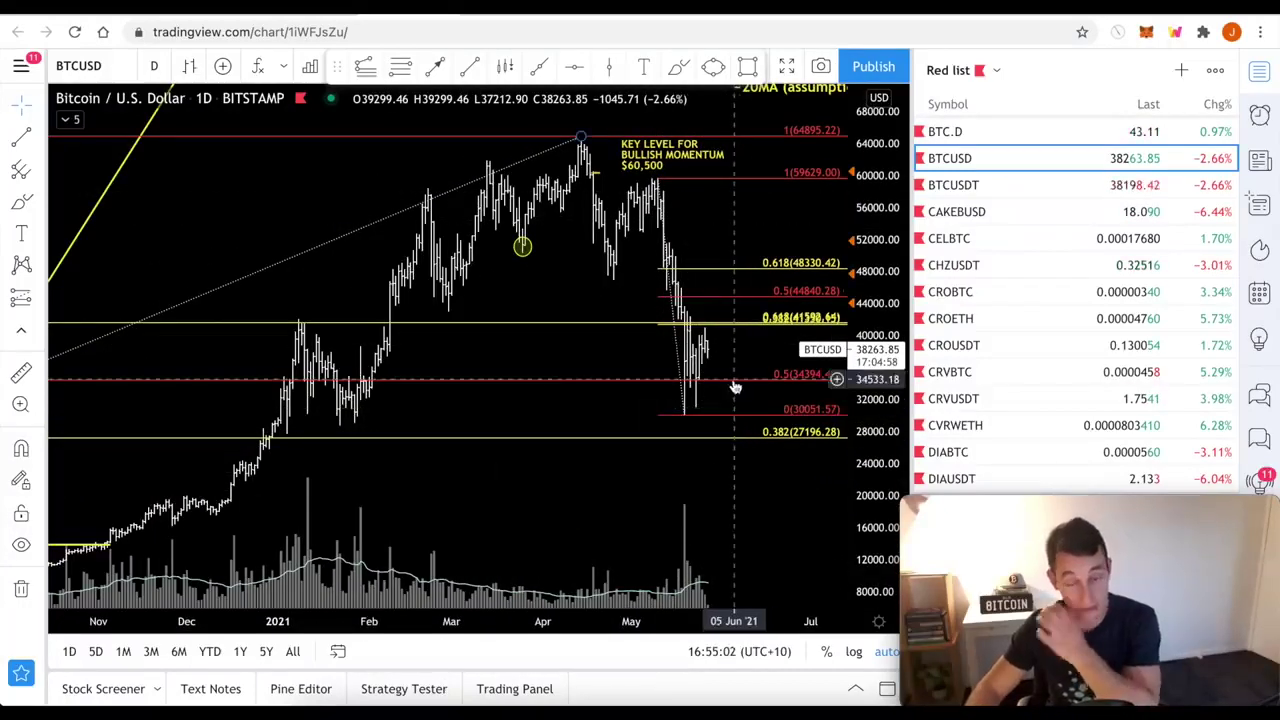
scroll(723, 411, "up", 2)
scroll(606, 220, "up", 2)
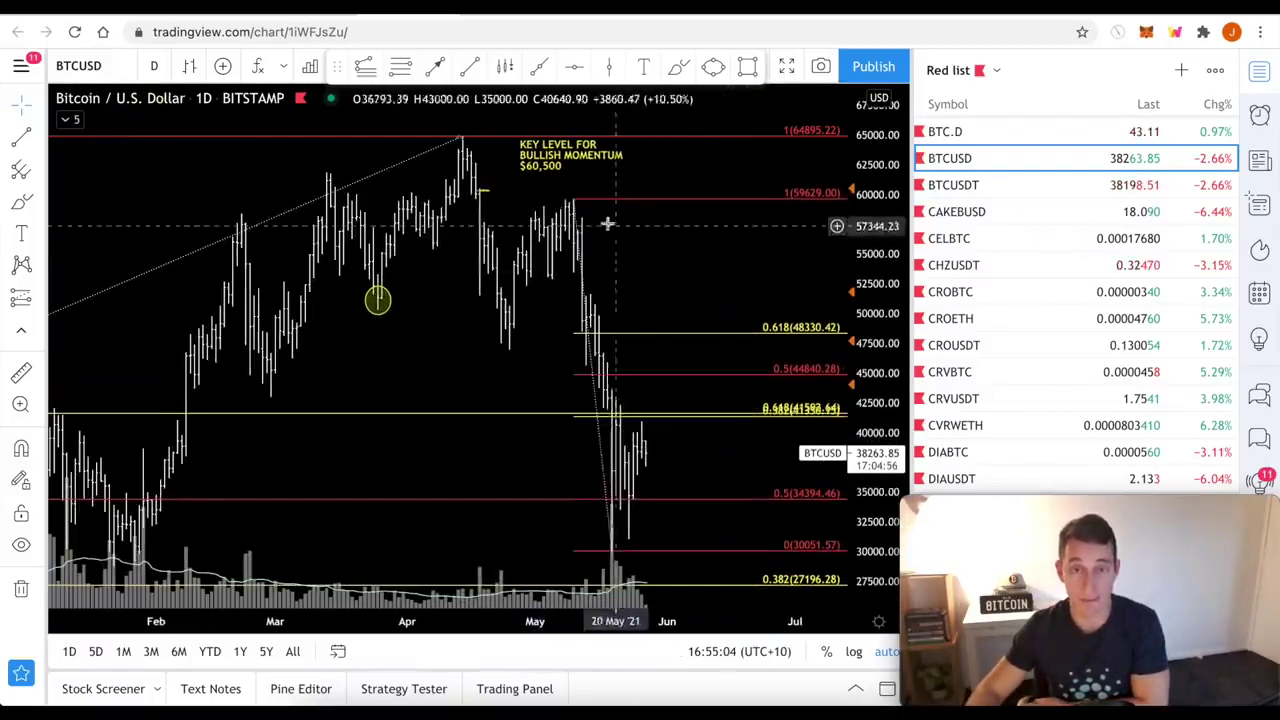